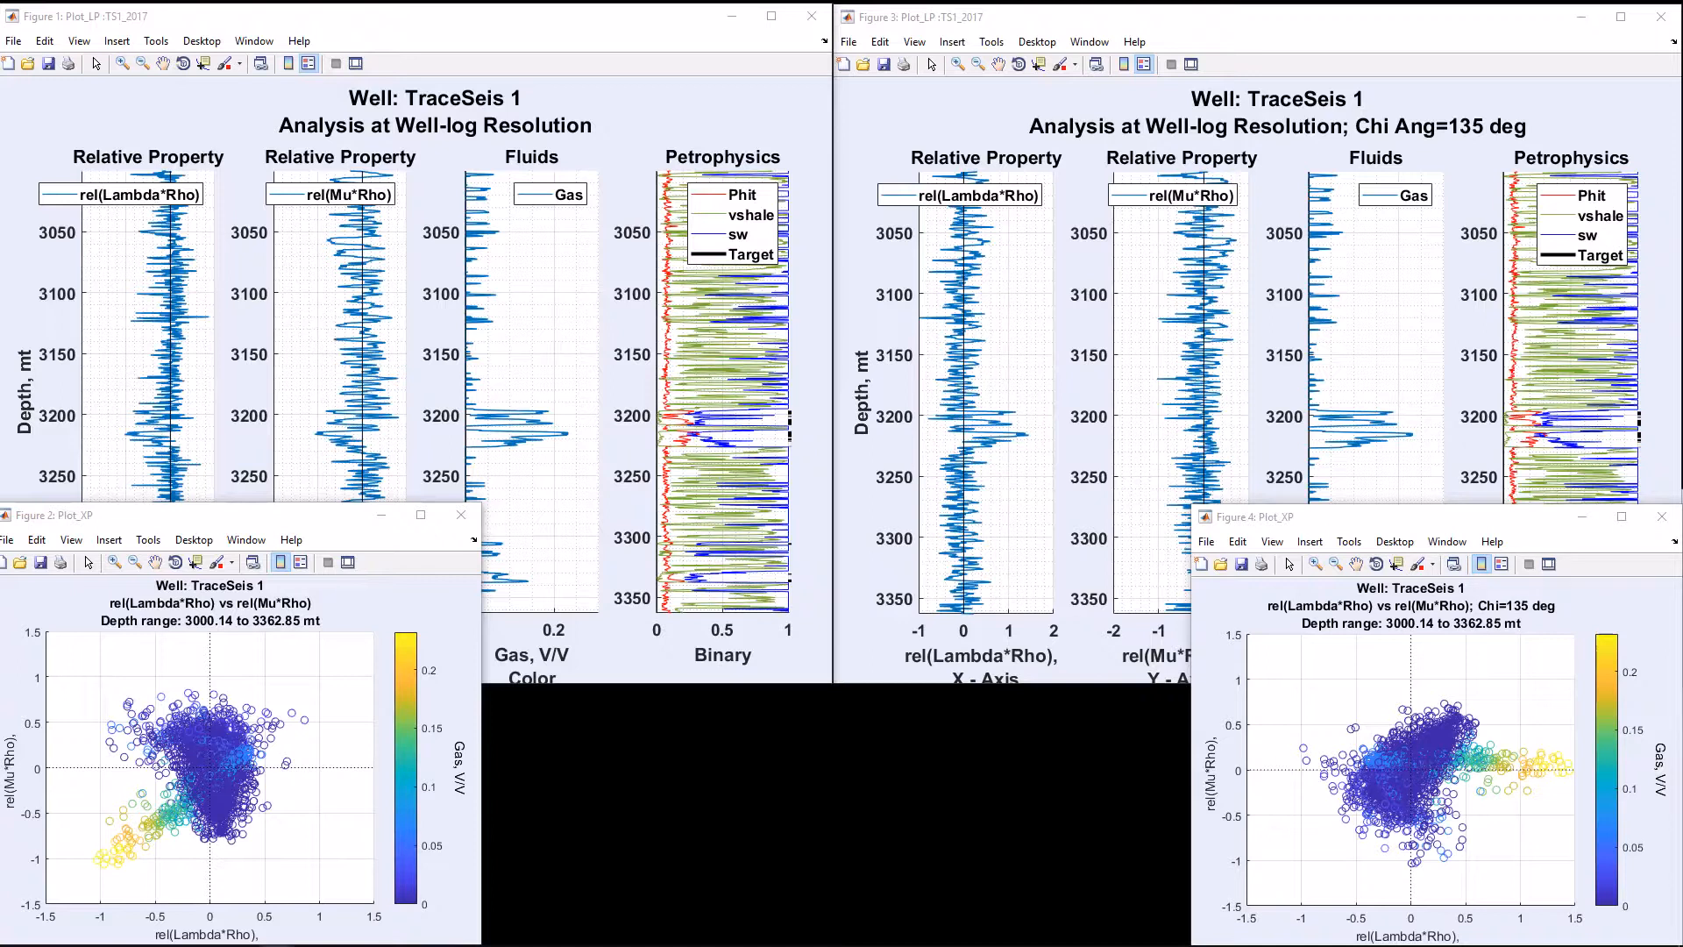
Plot the synthetic data for TraceSeis 1 from 2 to 2.2 sec and narrow its figure to fit beside the synthetic settings
drag(1456, 242, 866, 501)
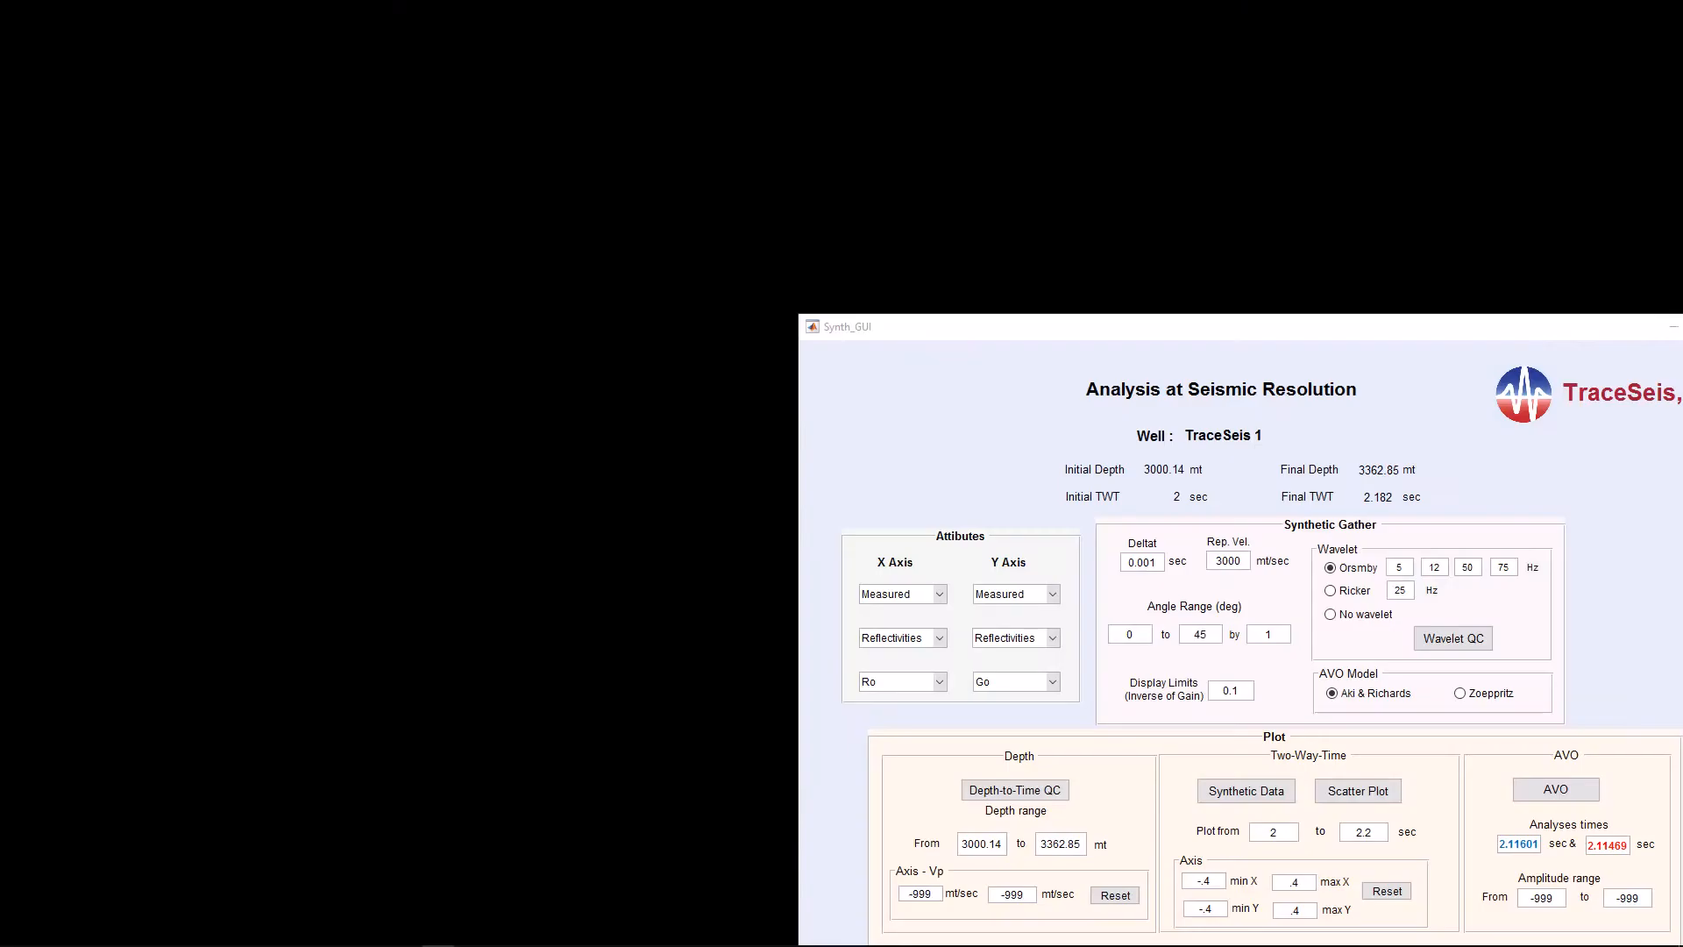
click(1259, 792)
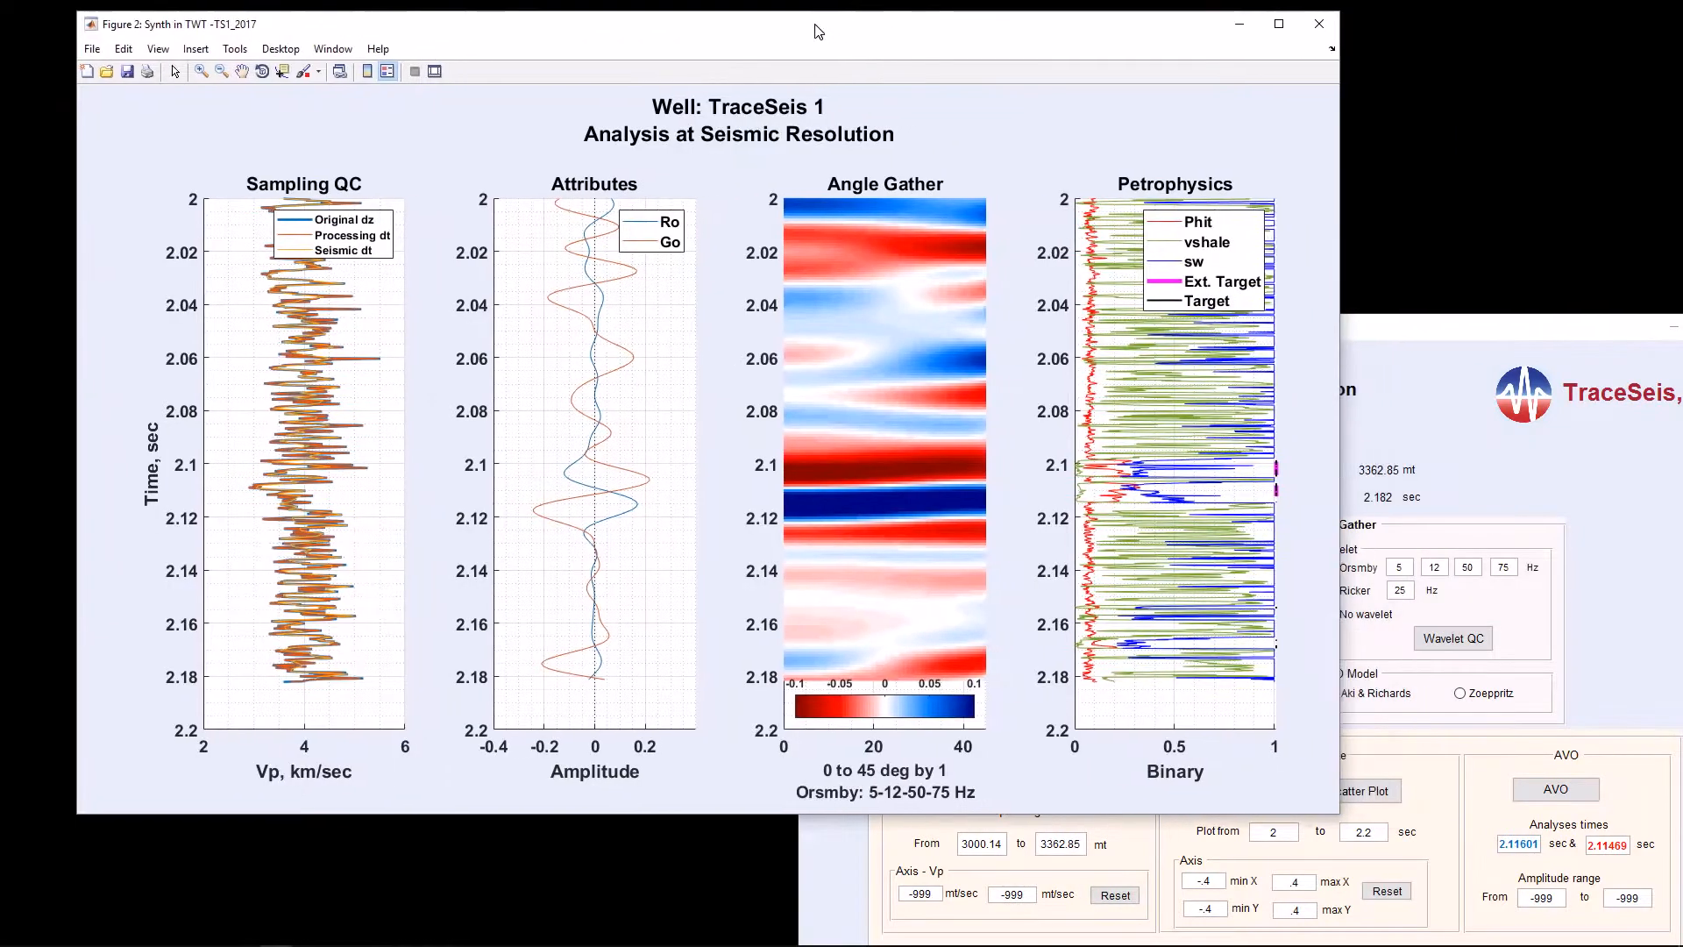
drag(818, 32, 703, 23)
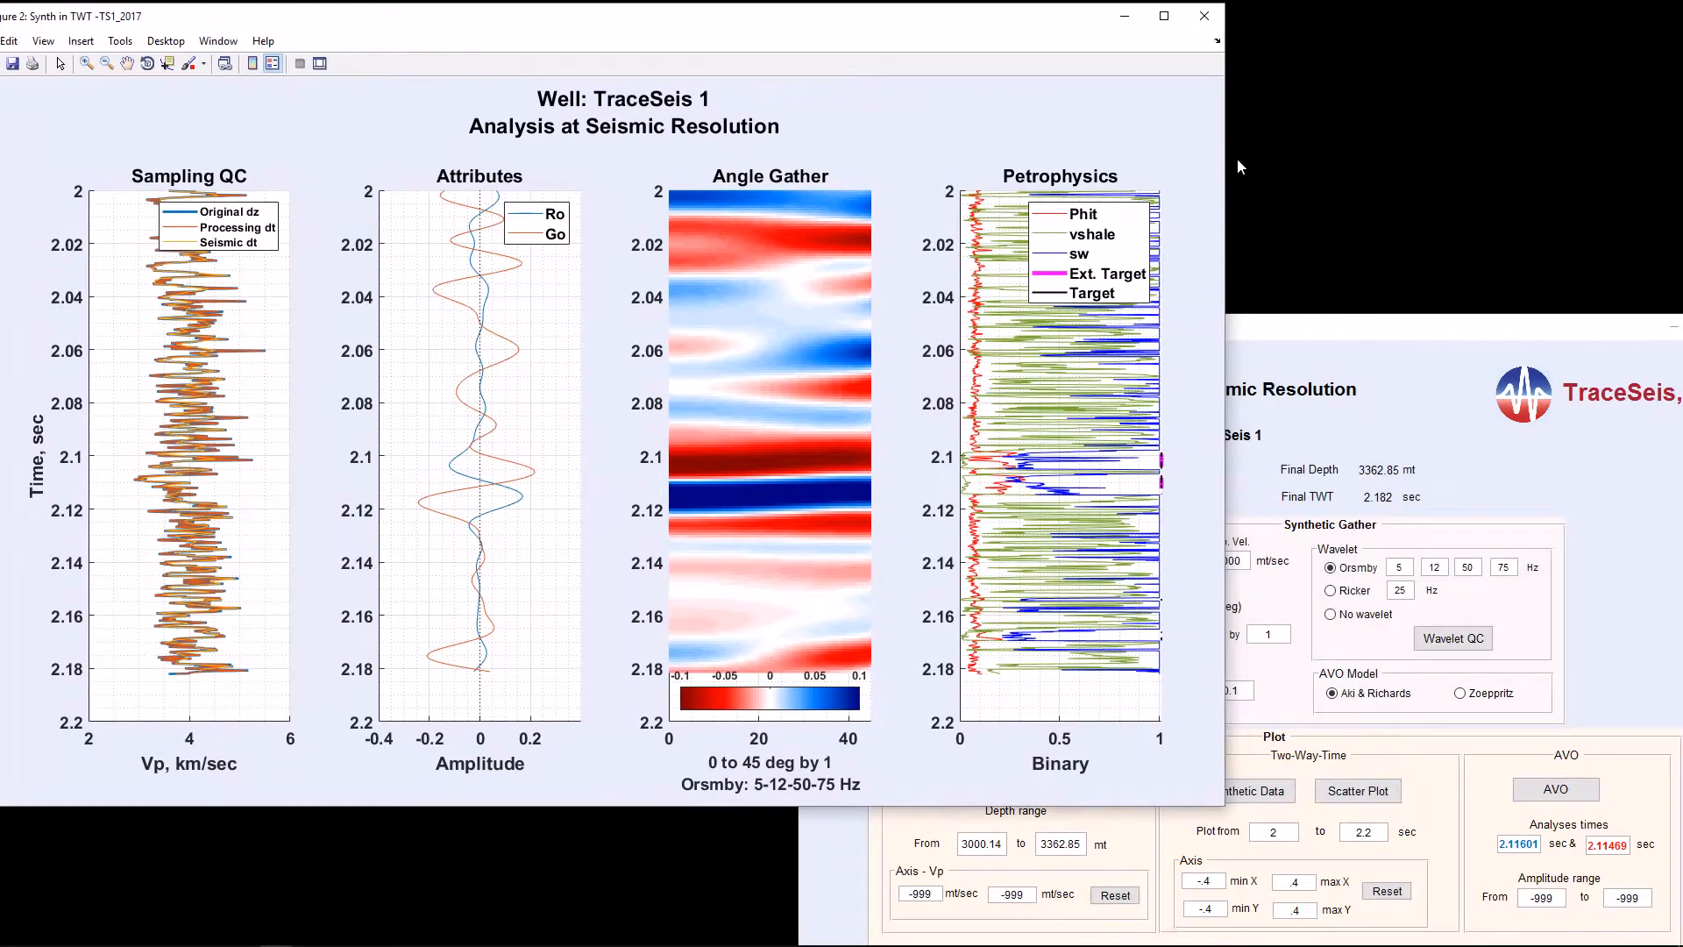
drag(1235, 163, 839, 163)
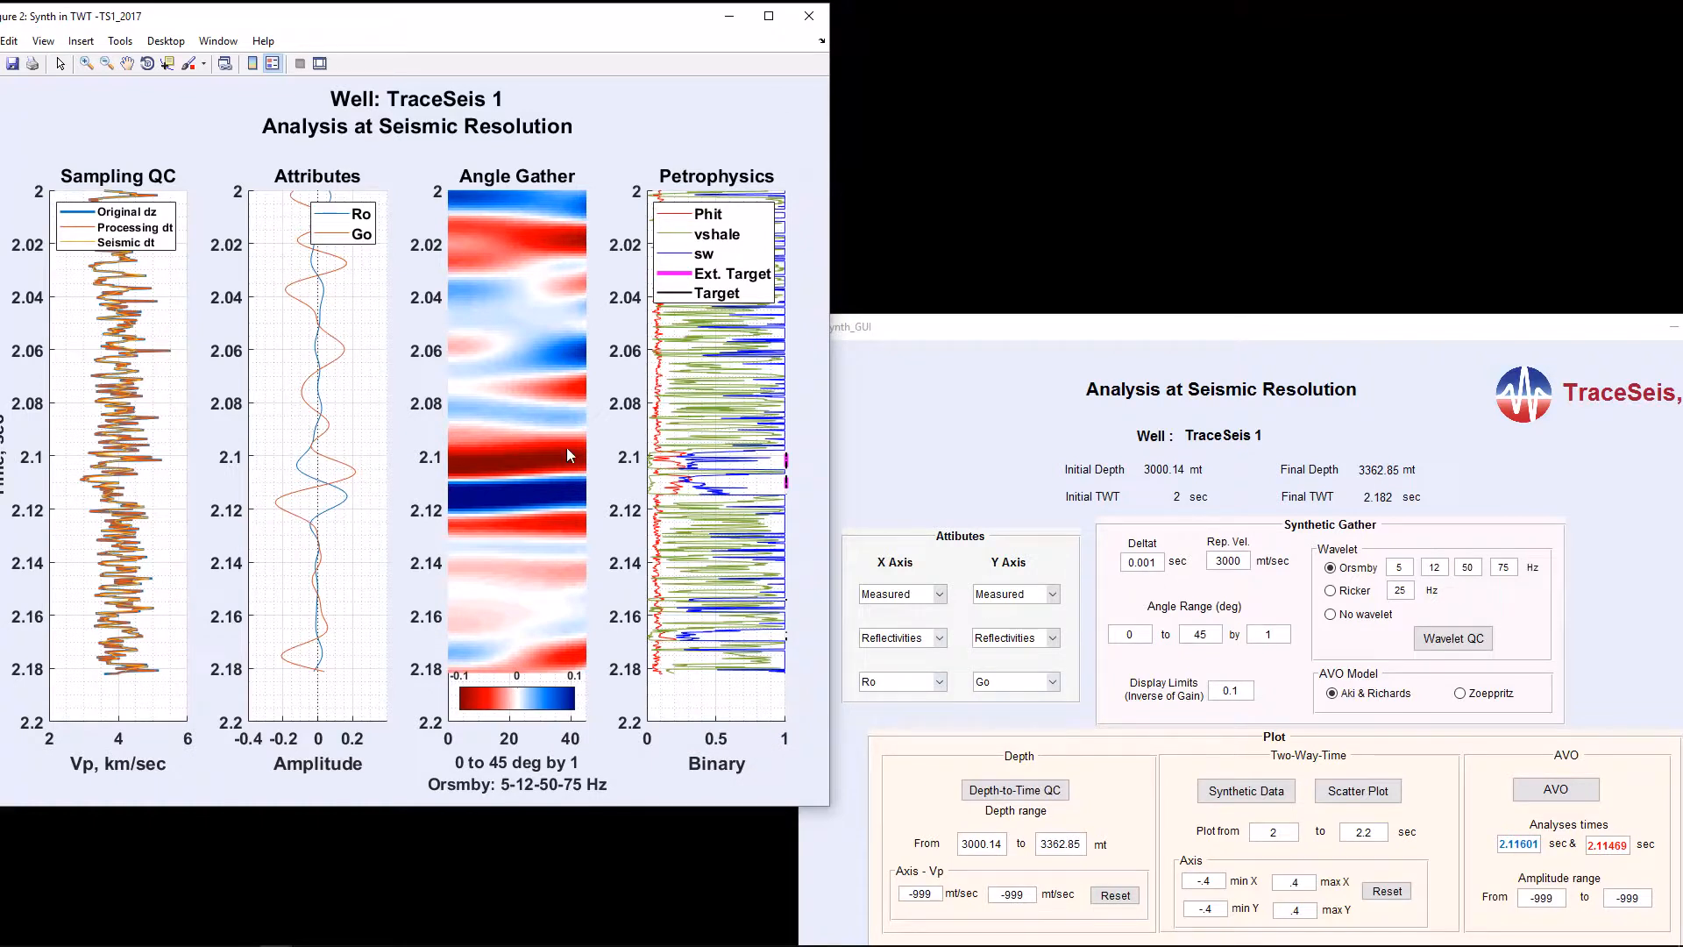
Mark the Ro extremes at about 2.103 and 2.115 sec on the Attributes track to compare them with the angle gather
click(1149, 640)
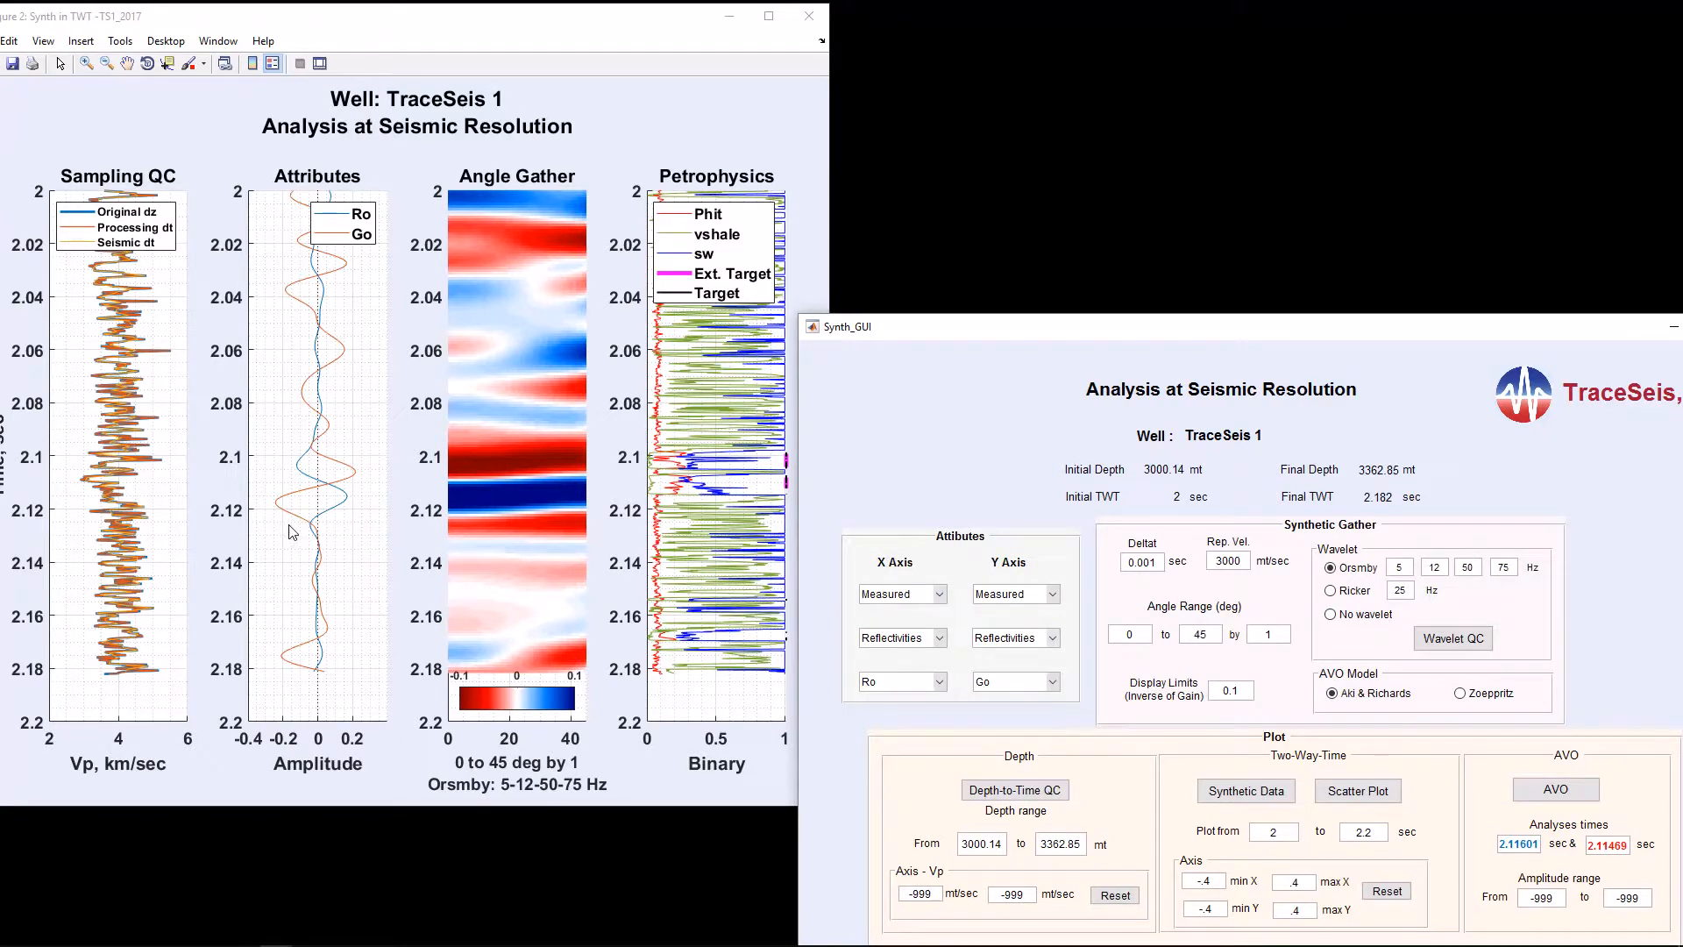
click(282, 495)
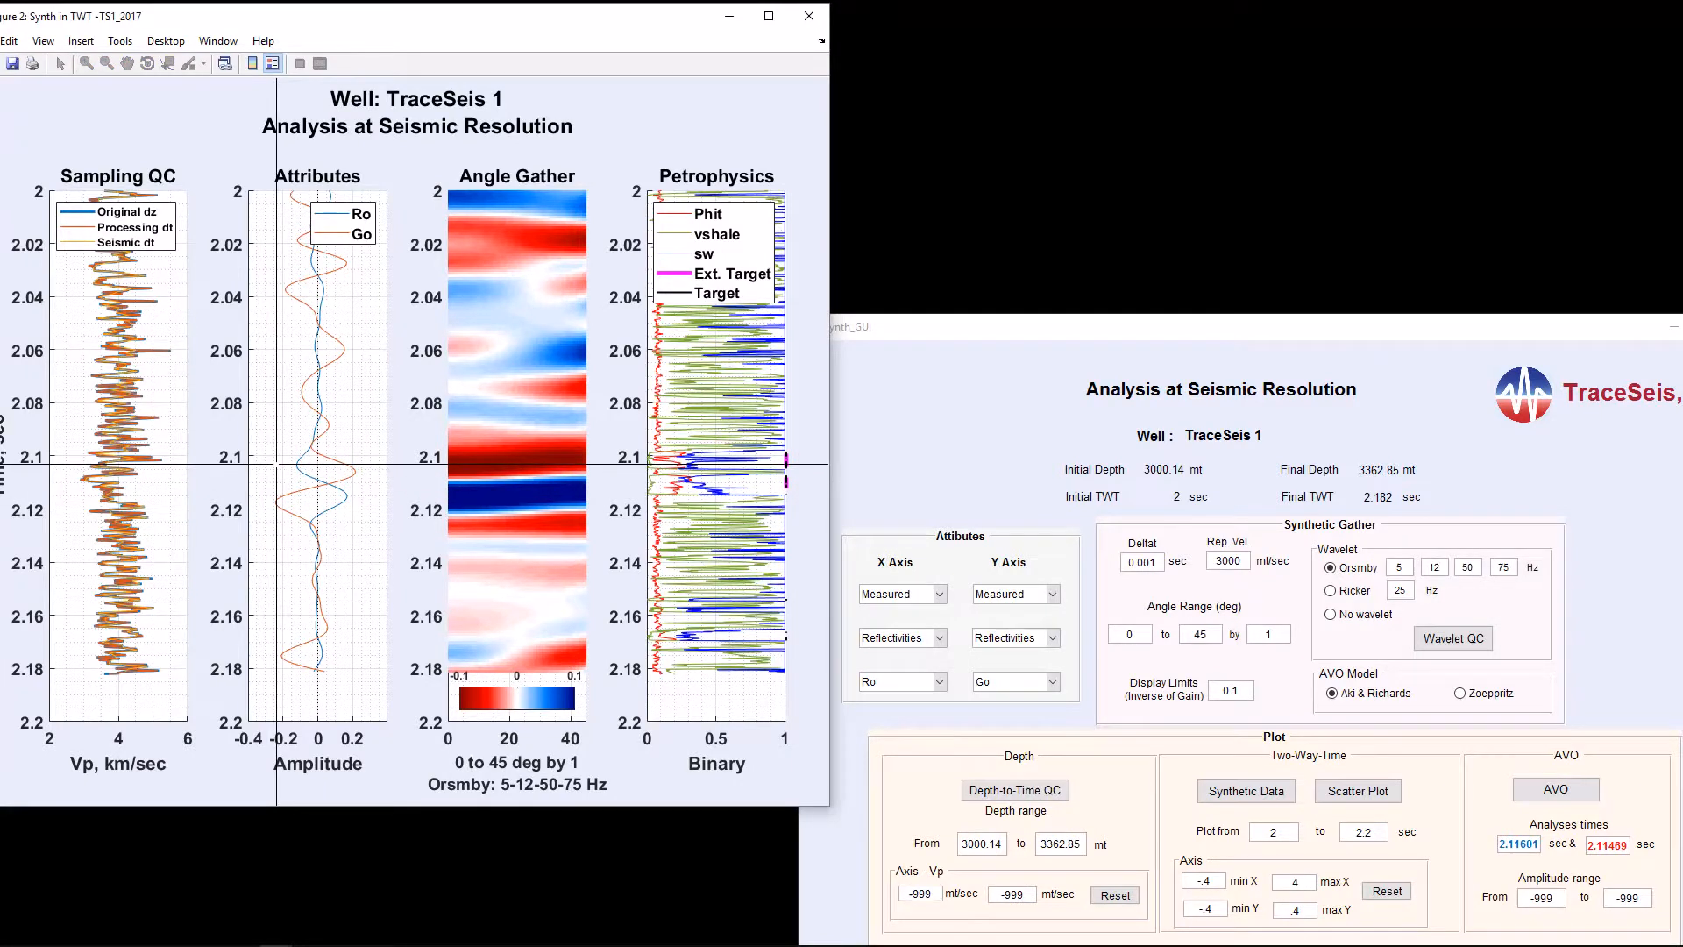
click(277, 465)
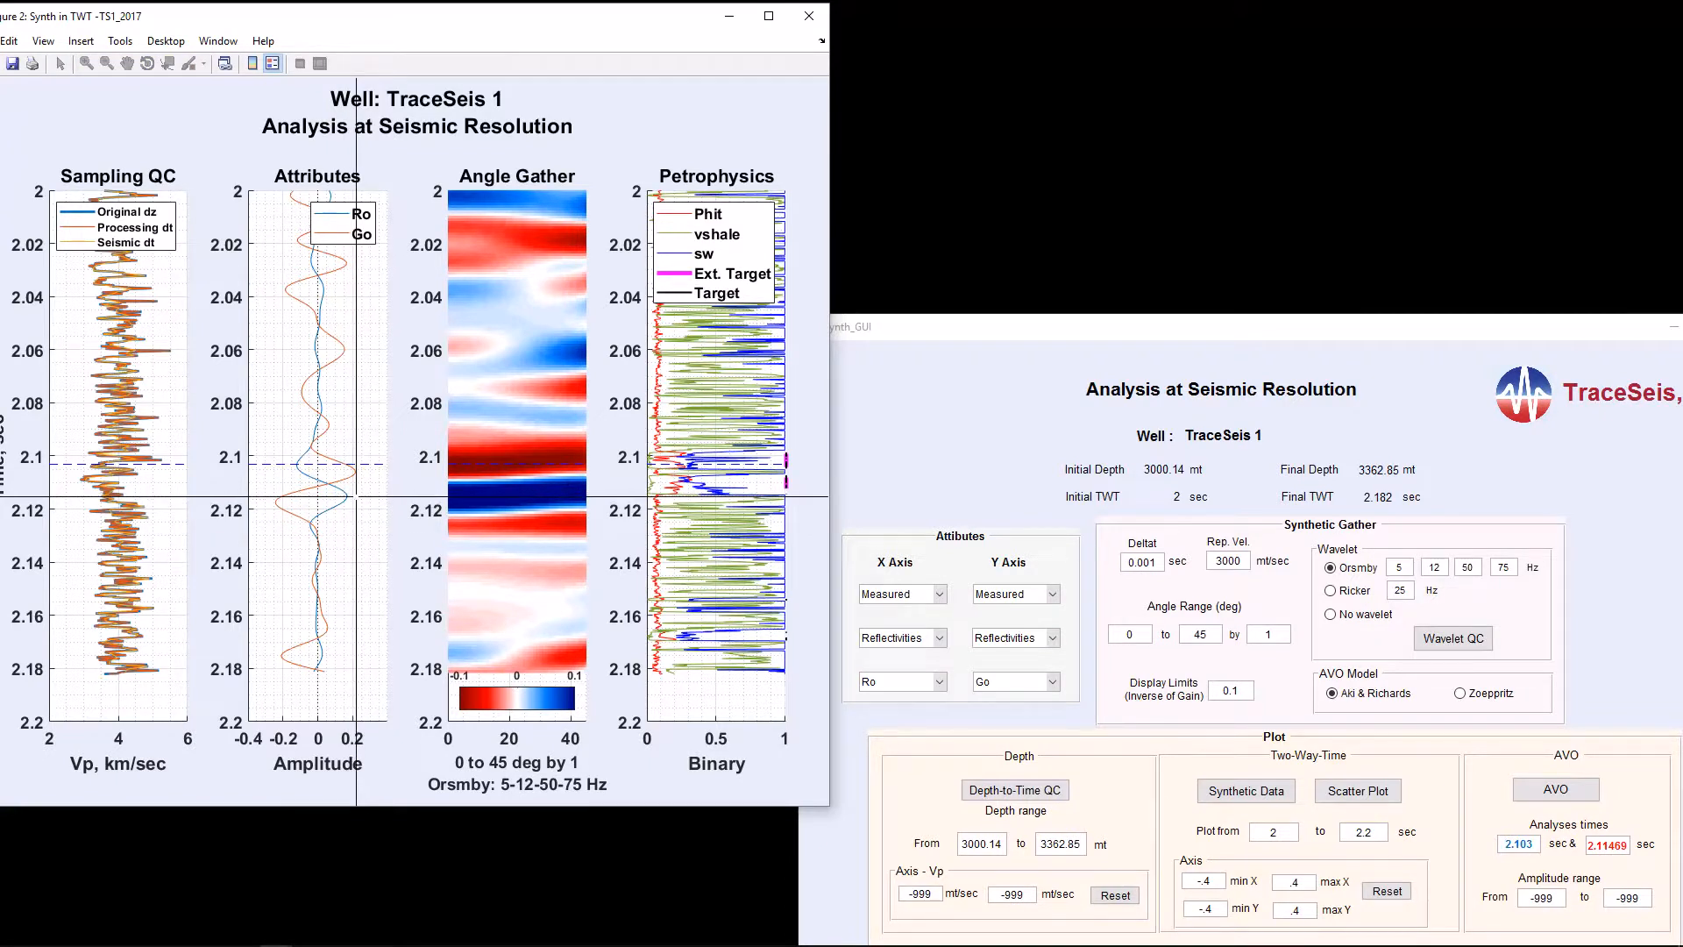
click(356, 496)
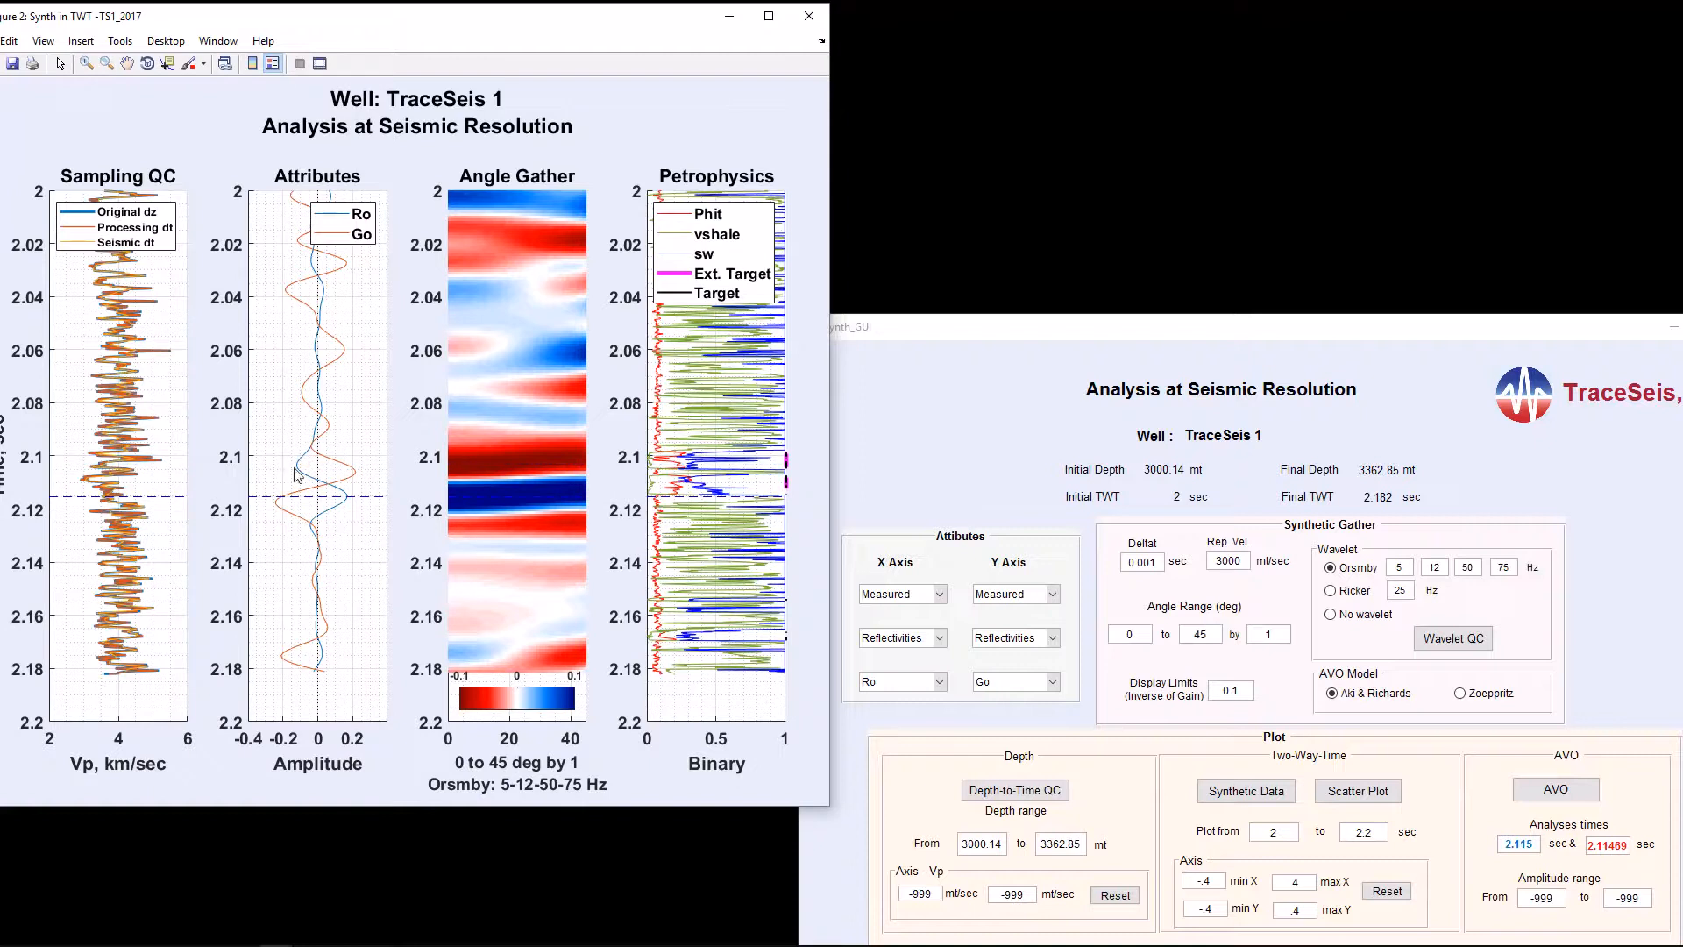
click(348, 437)
Create the Ro versus Go scatter plot for 2 to 2.2 sec and place it beside the depth-range scatter plot
click(1347, 792)
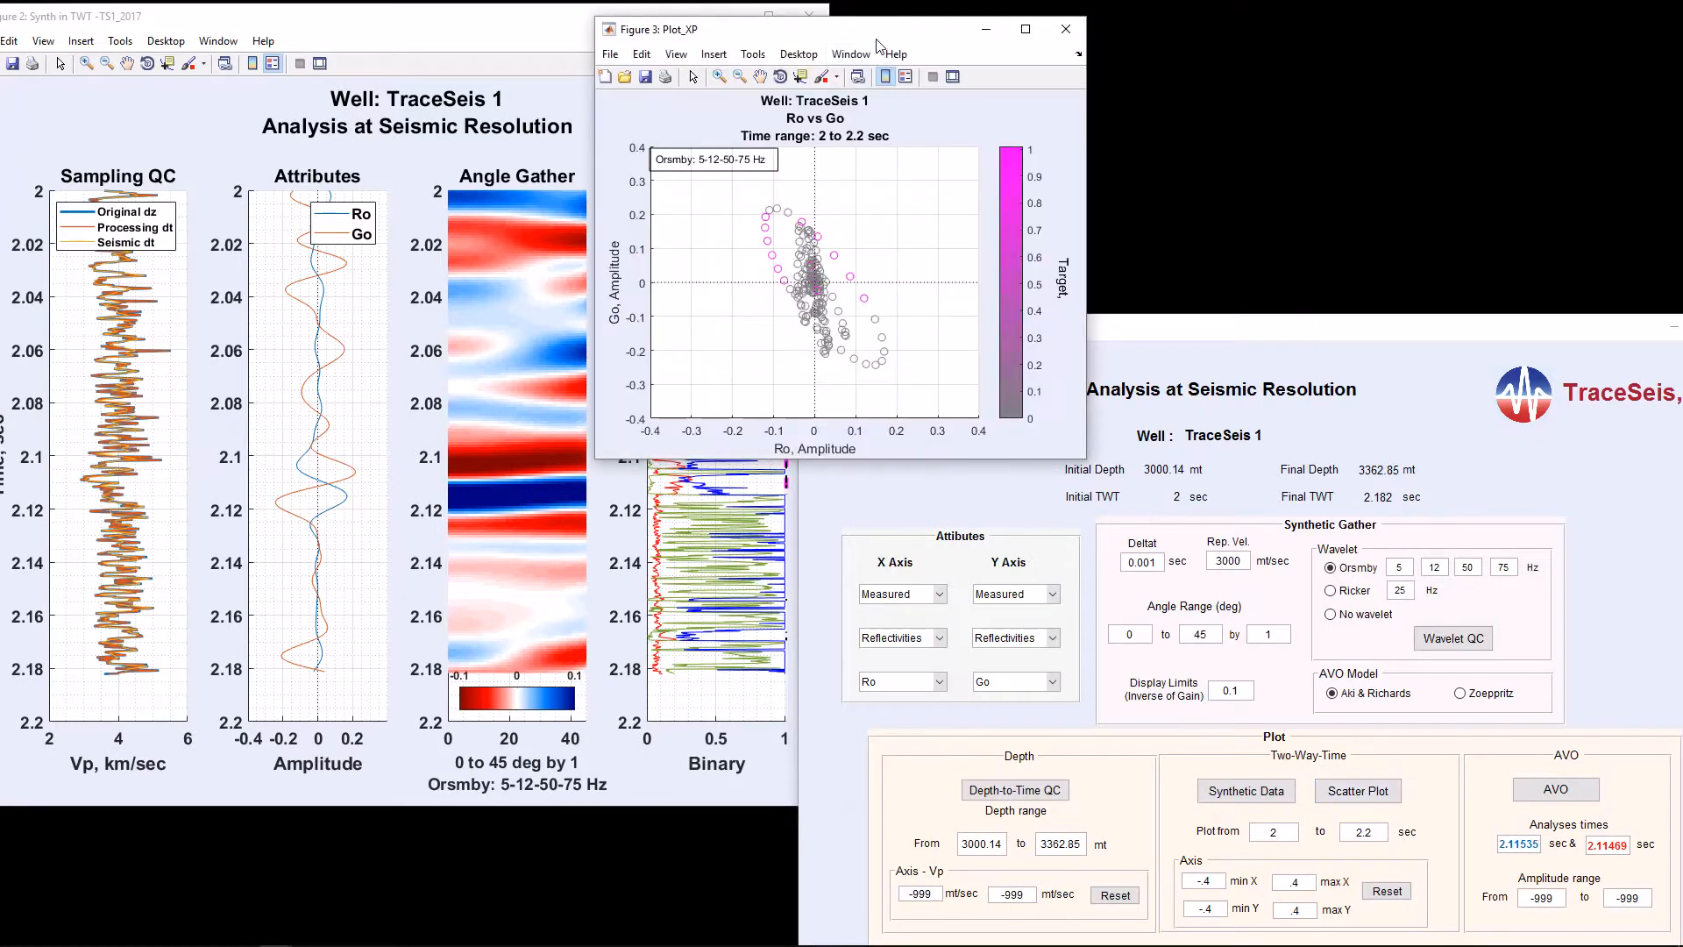
drag(878, 35, 1079, 23)
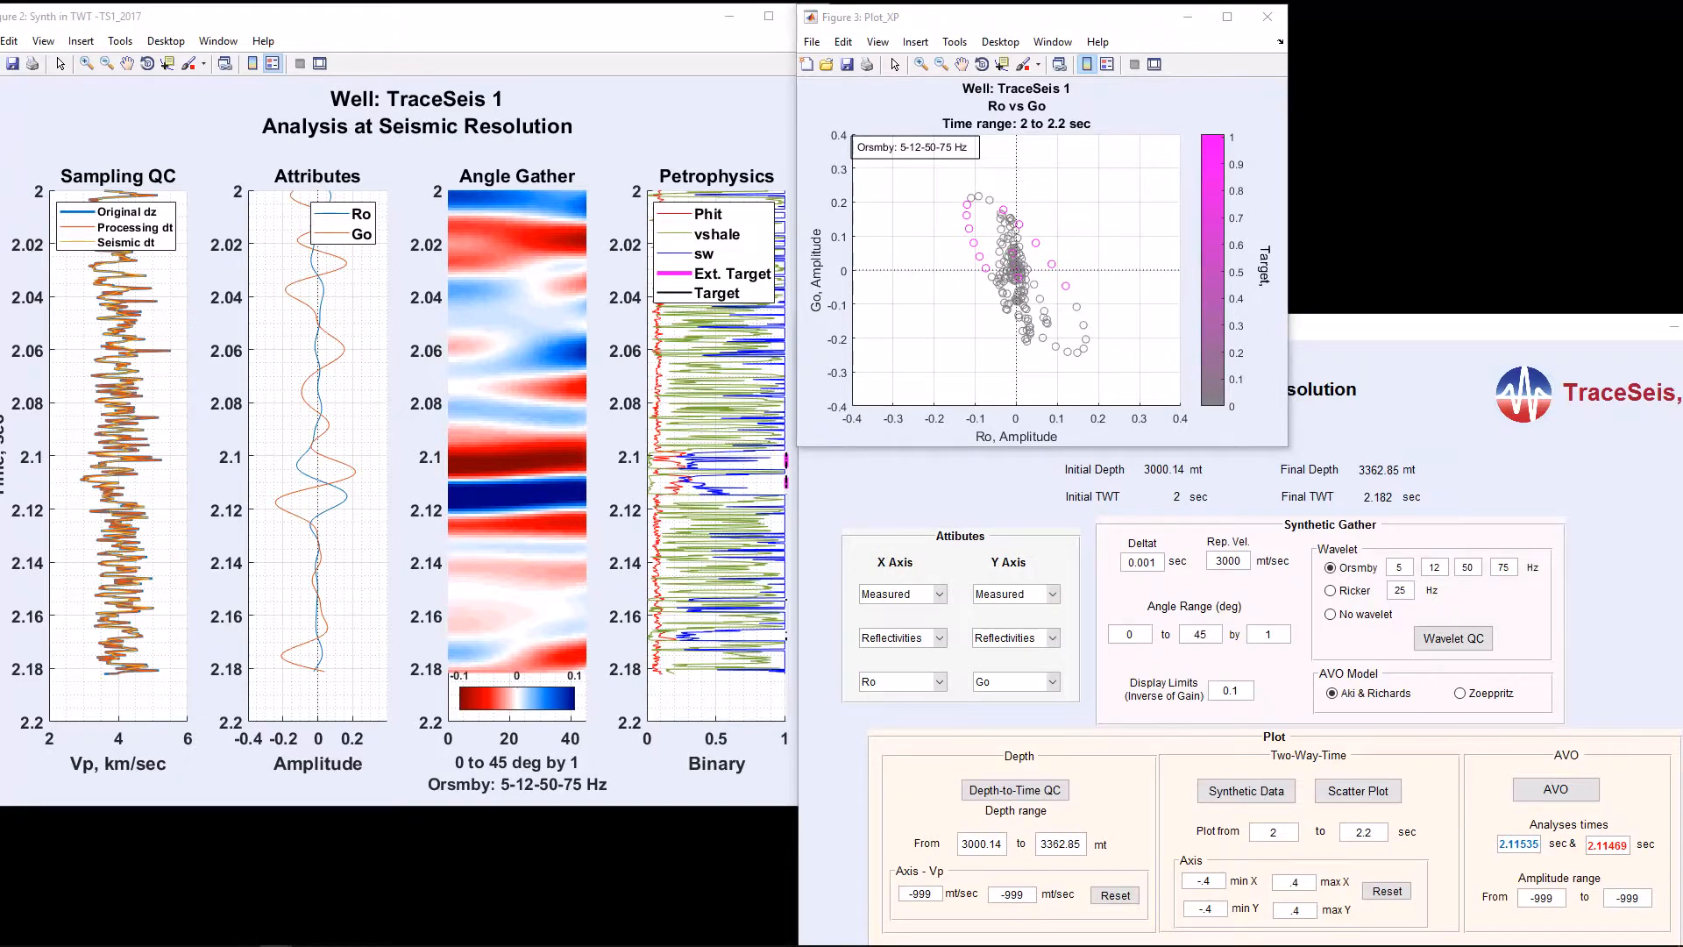
drag(1681, 66, 1444, 61)
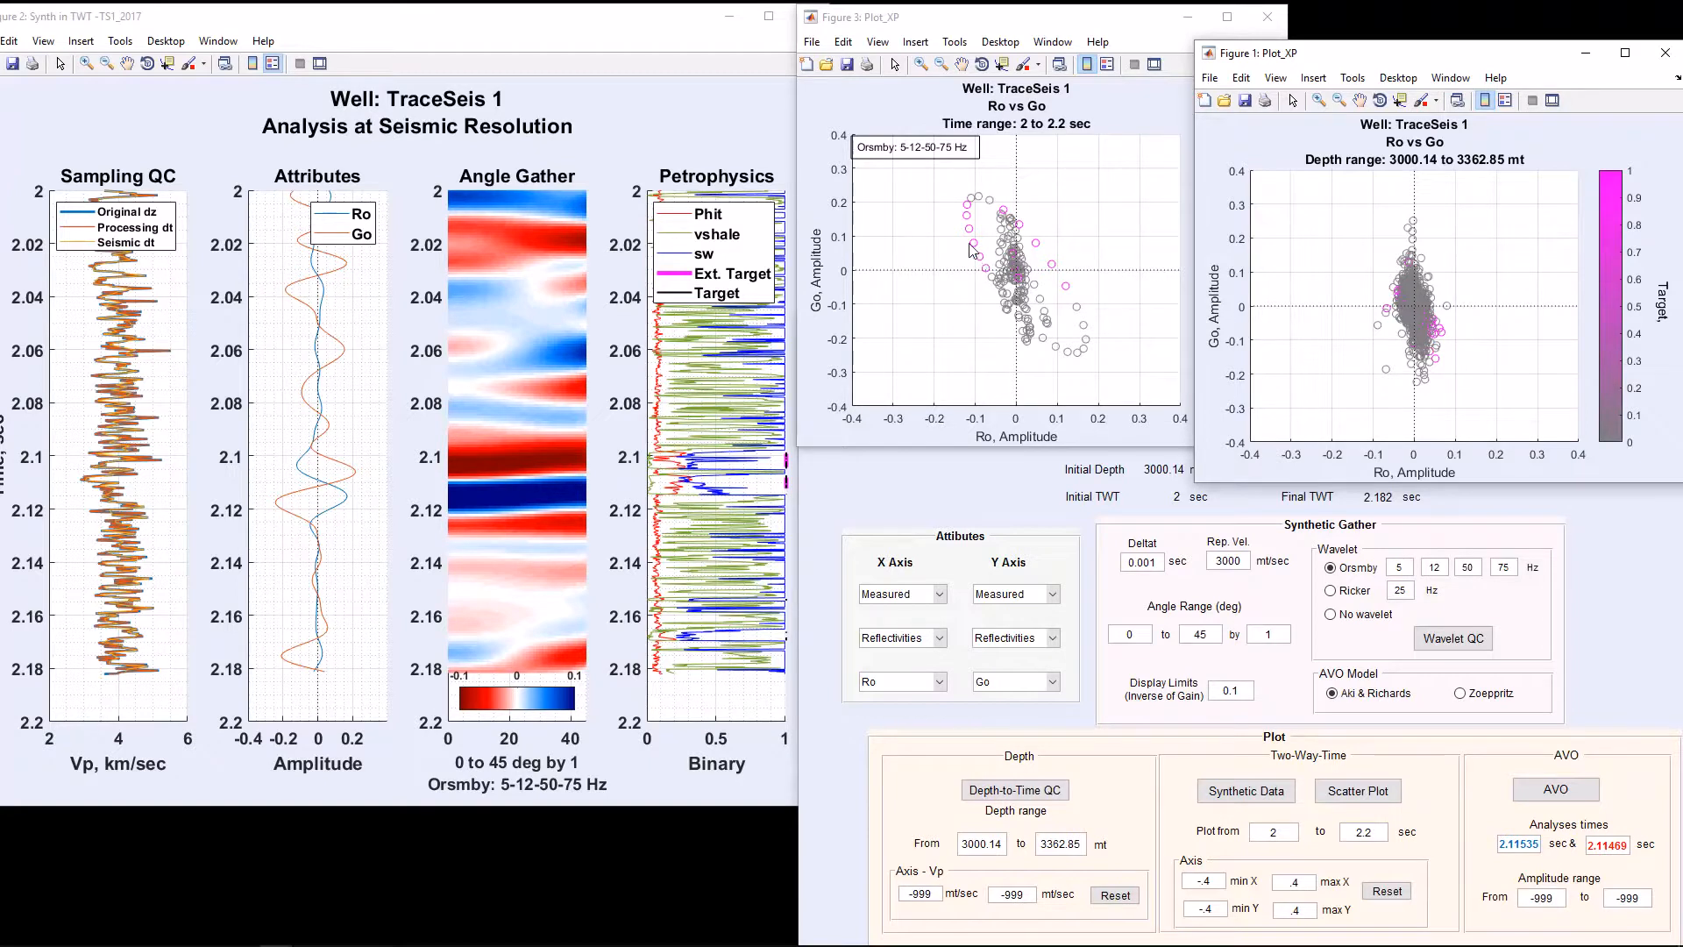
Mark the time at about 2.102 sec on the Attributes track of the synthetic figure
click(321, 479)
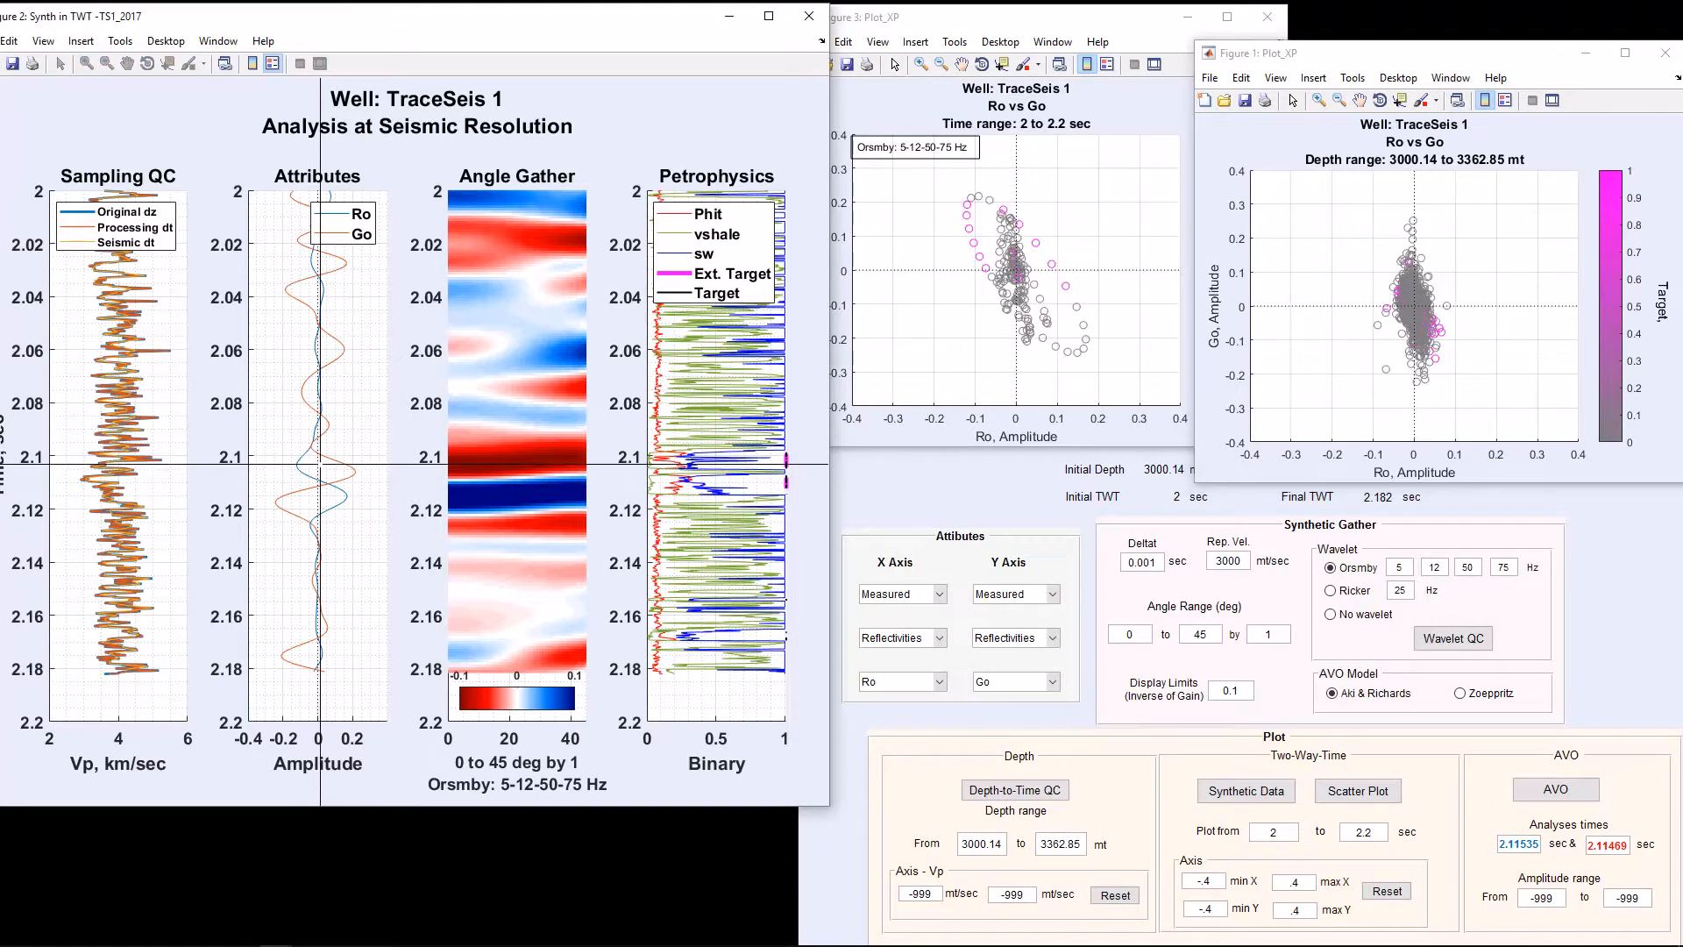
click(319, 464)
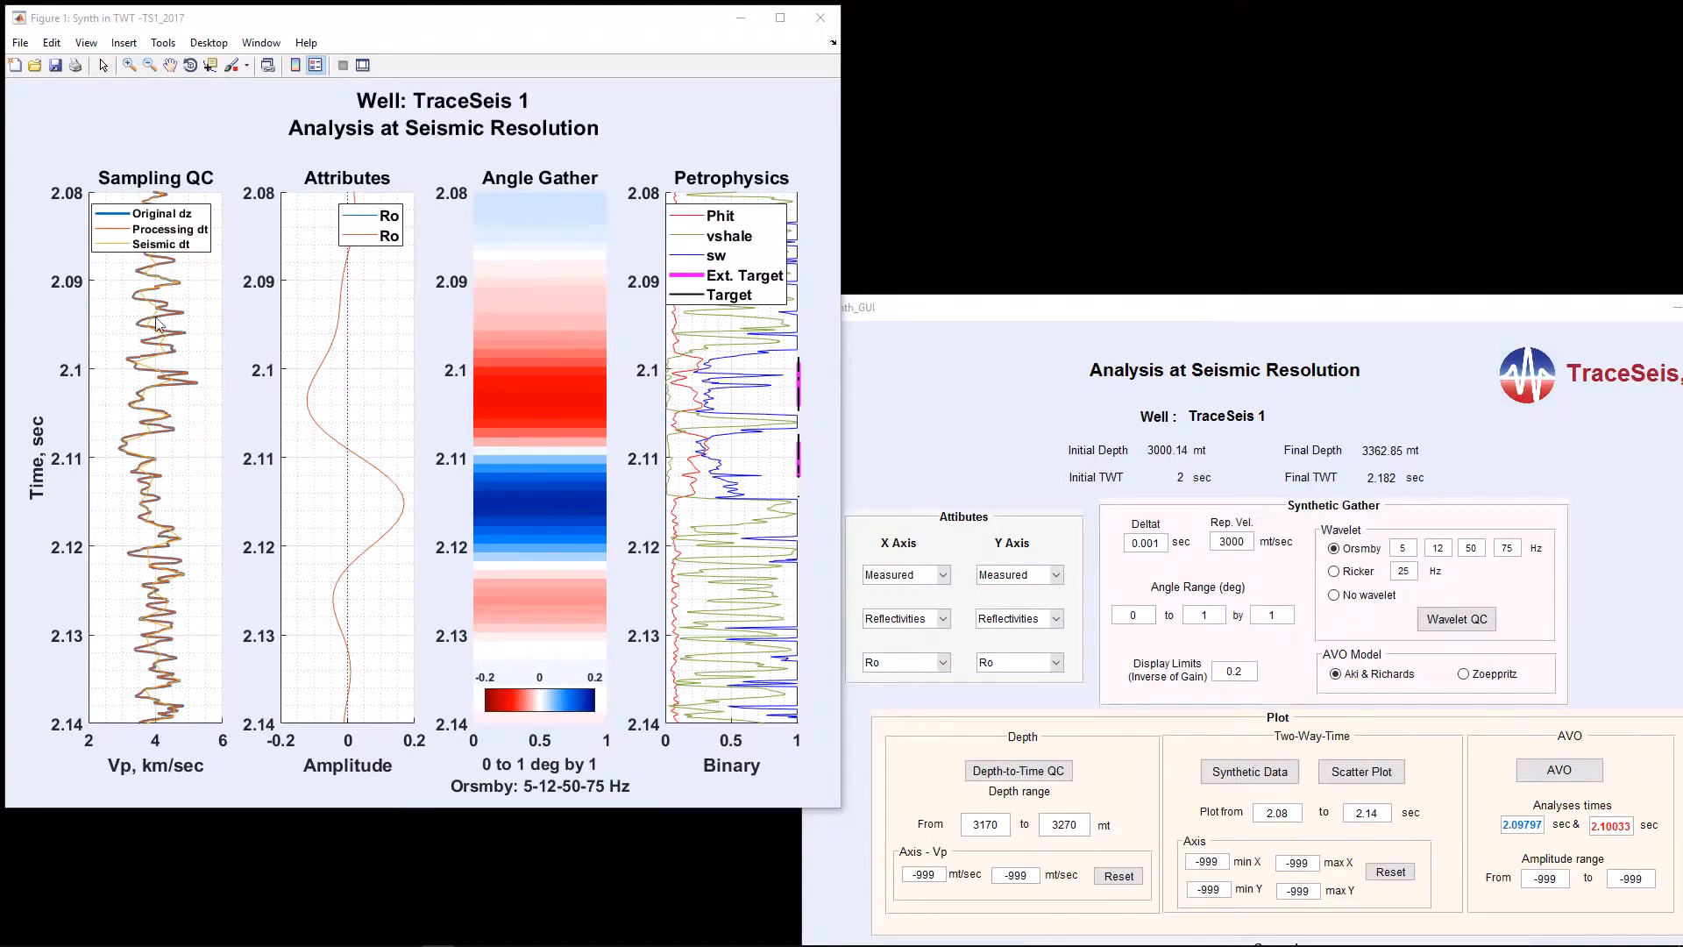
Set Deltat to 0.0001 sec and replot the synthetic data, placing the new figure for comparison with the earlier one
click(1145, 543)
text(0)
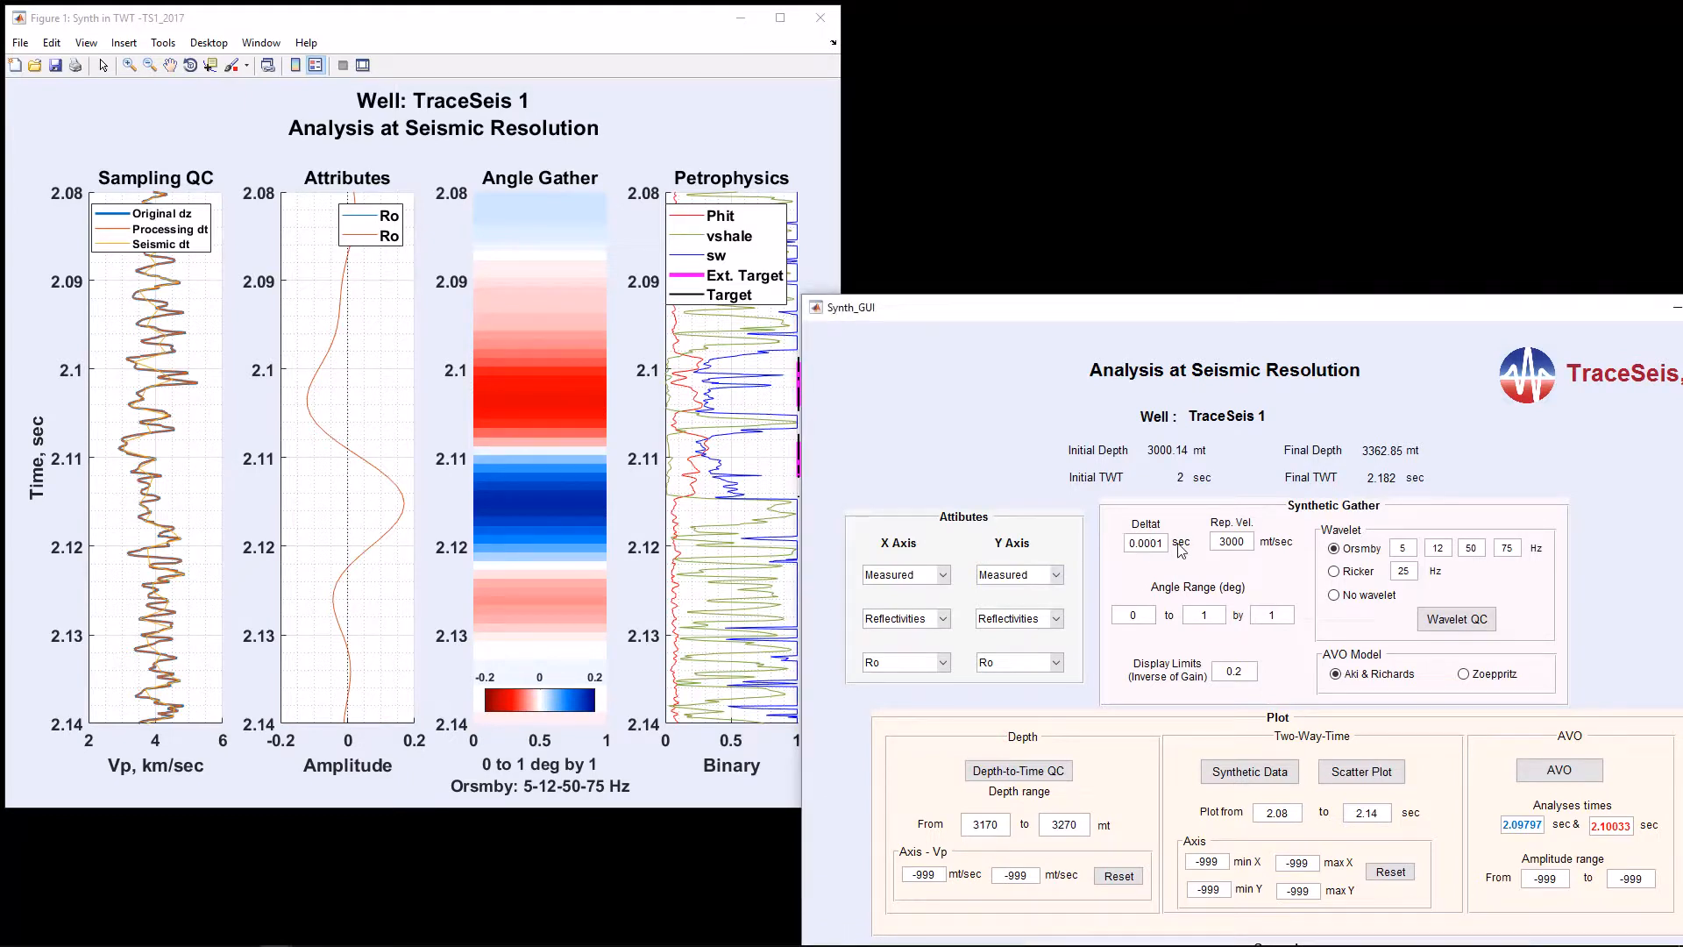
click(1263, 780)
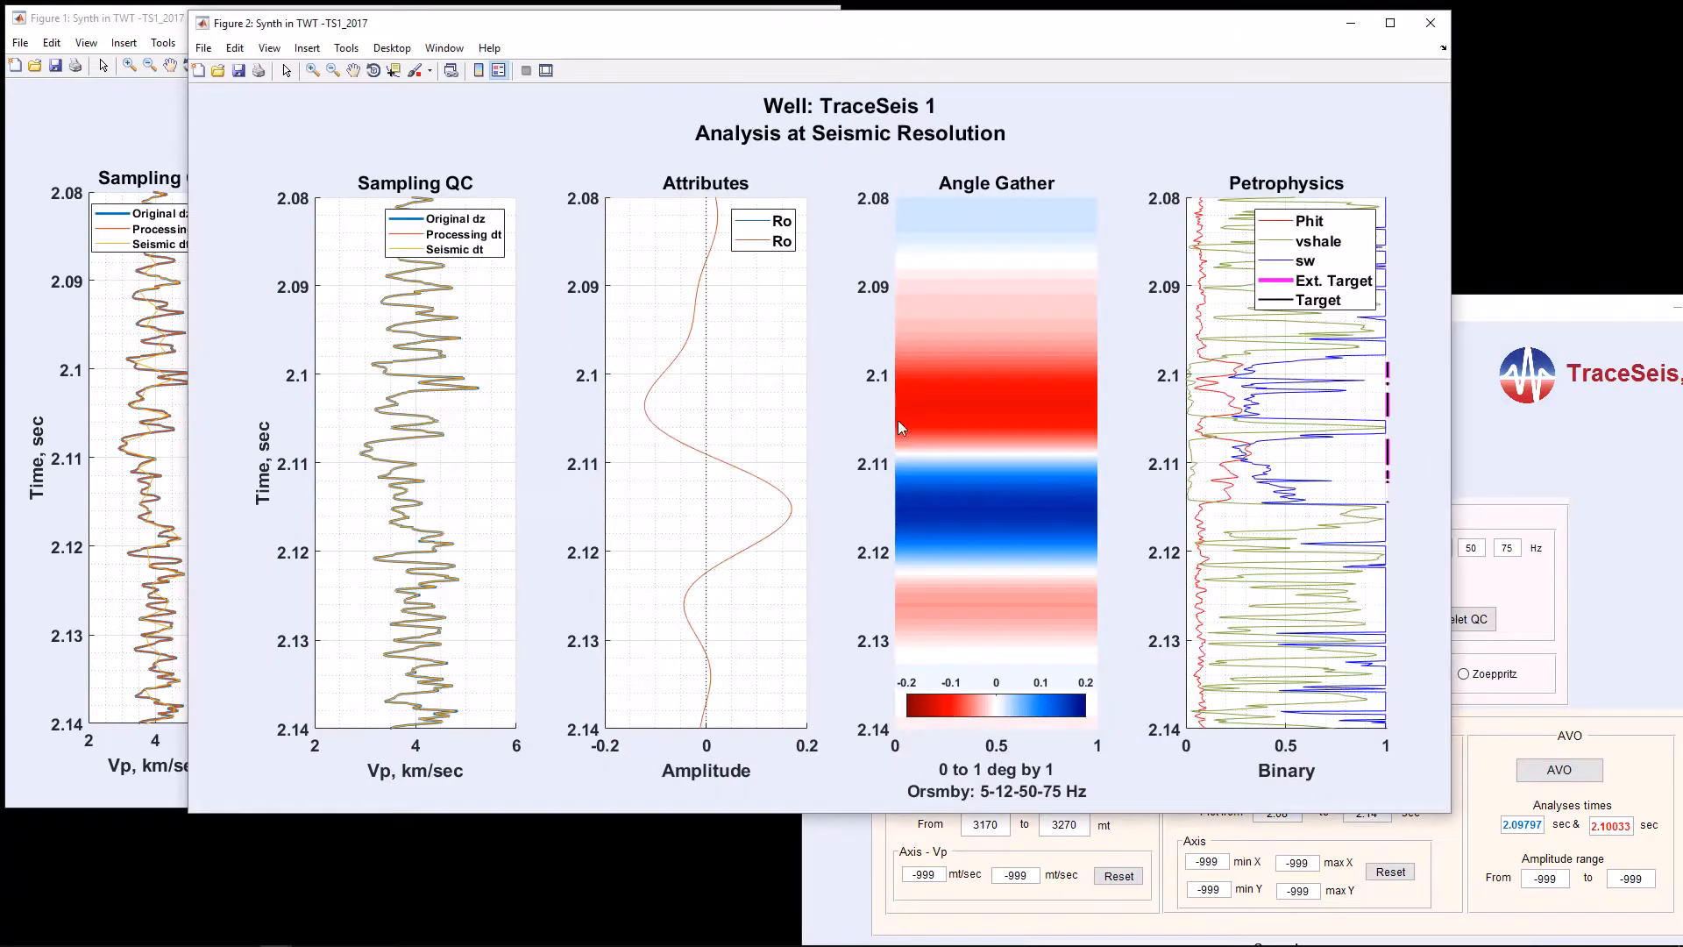
drag(683, 35, 791, 33)
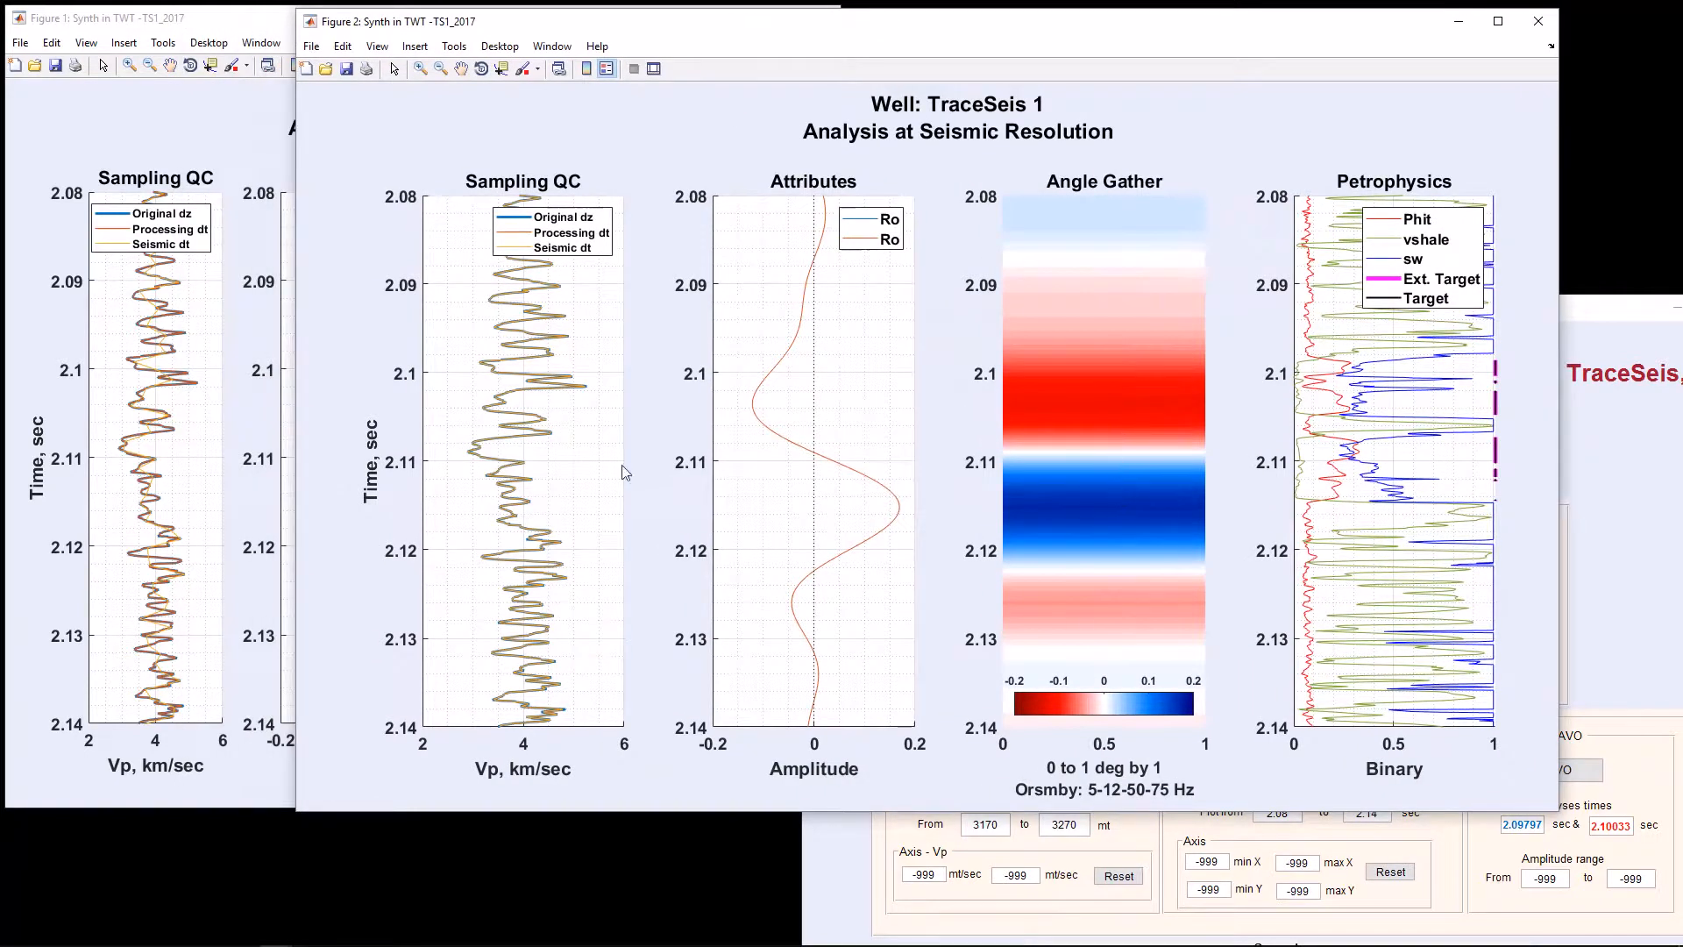
Close the earlier coarser-sampled synthetic figure and fit the finely sampled one beside the synthetic settings
click(201, 21)
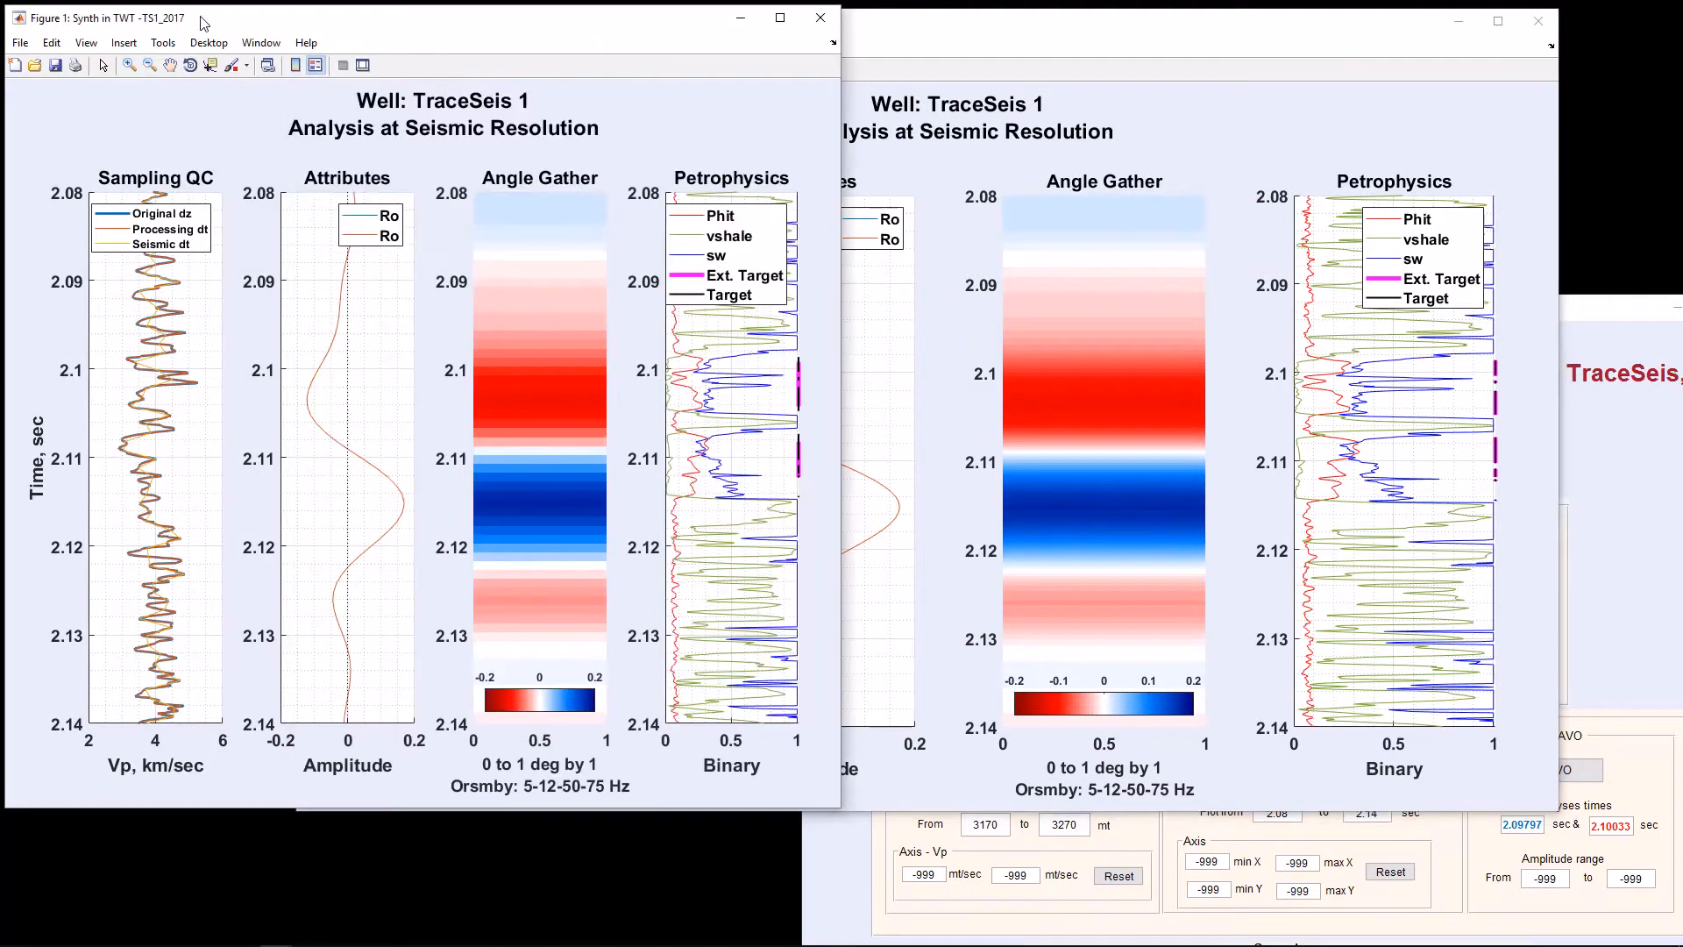
click(820, 18)
drag(901, 31, 582, 35)
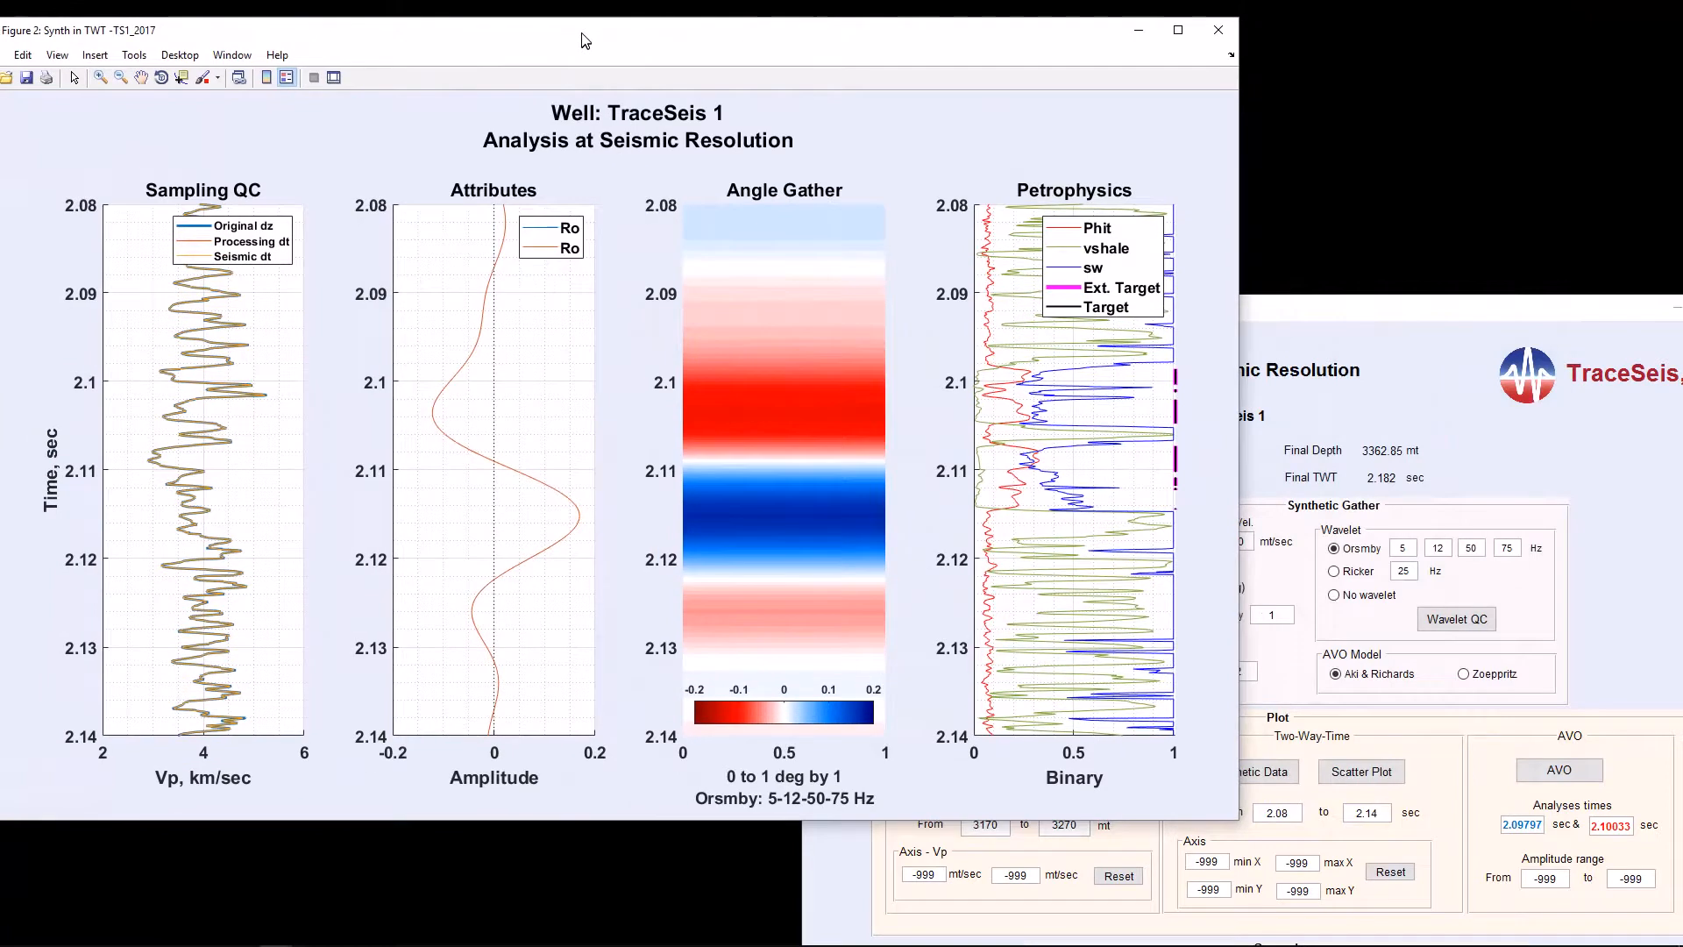
drag(1240, 208, 847, 217)
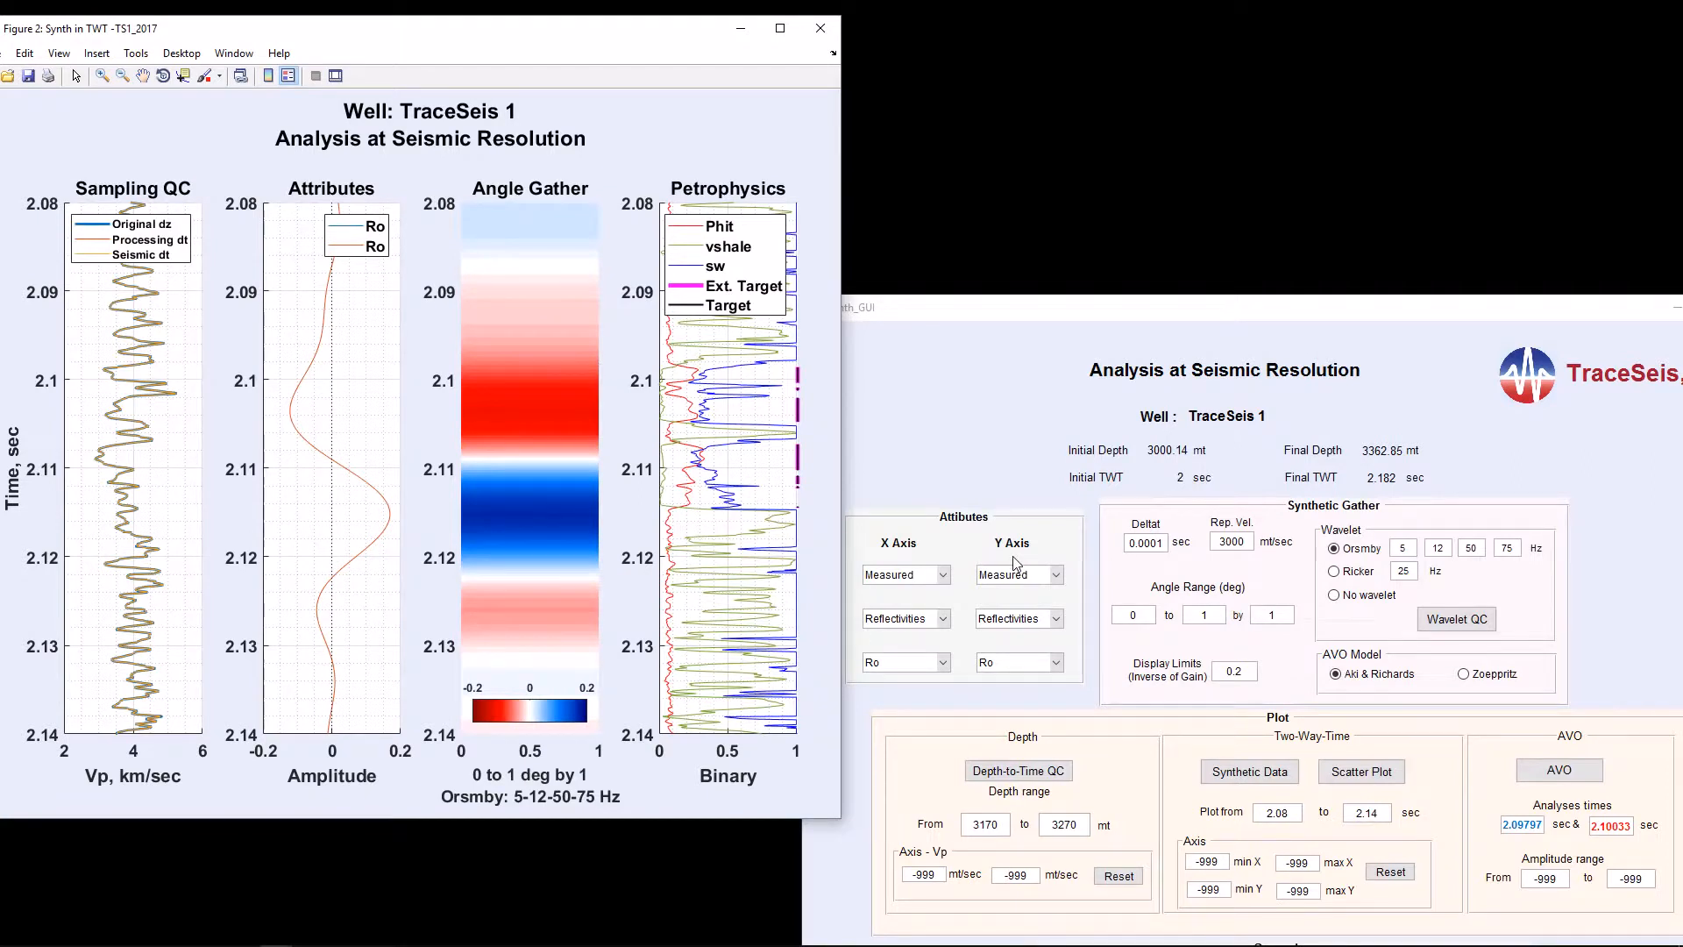
Set the Orsmby wavelet's two upper frequencies to 4000 and 5000 Hz and replot the synthetic data
click(1158, 552)
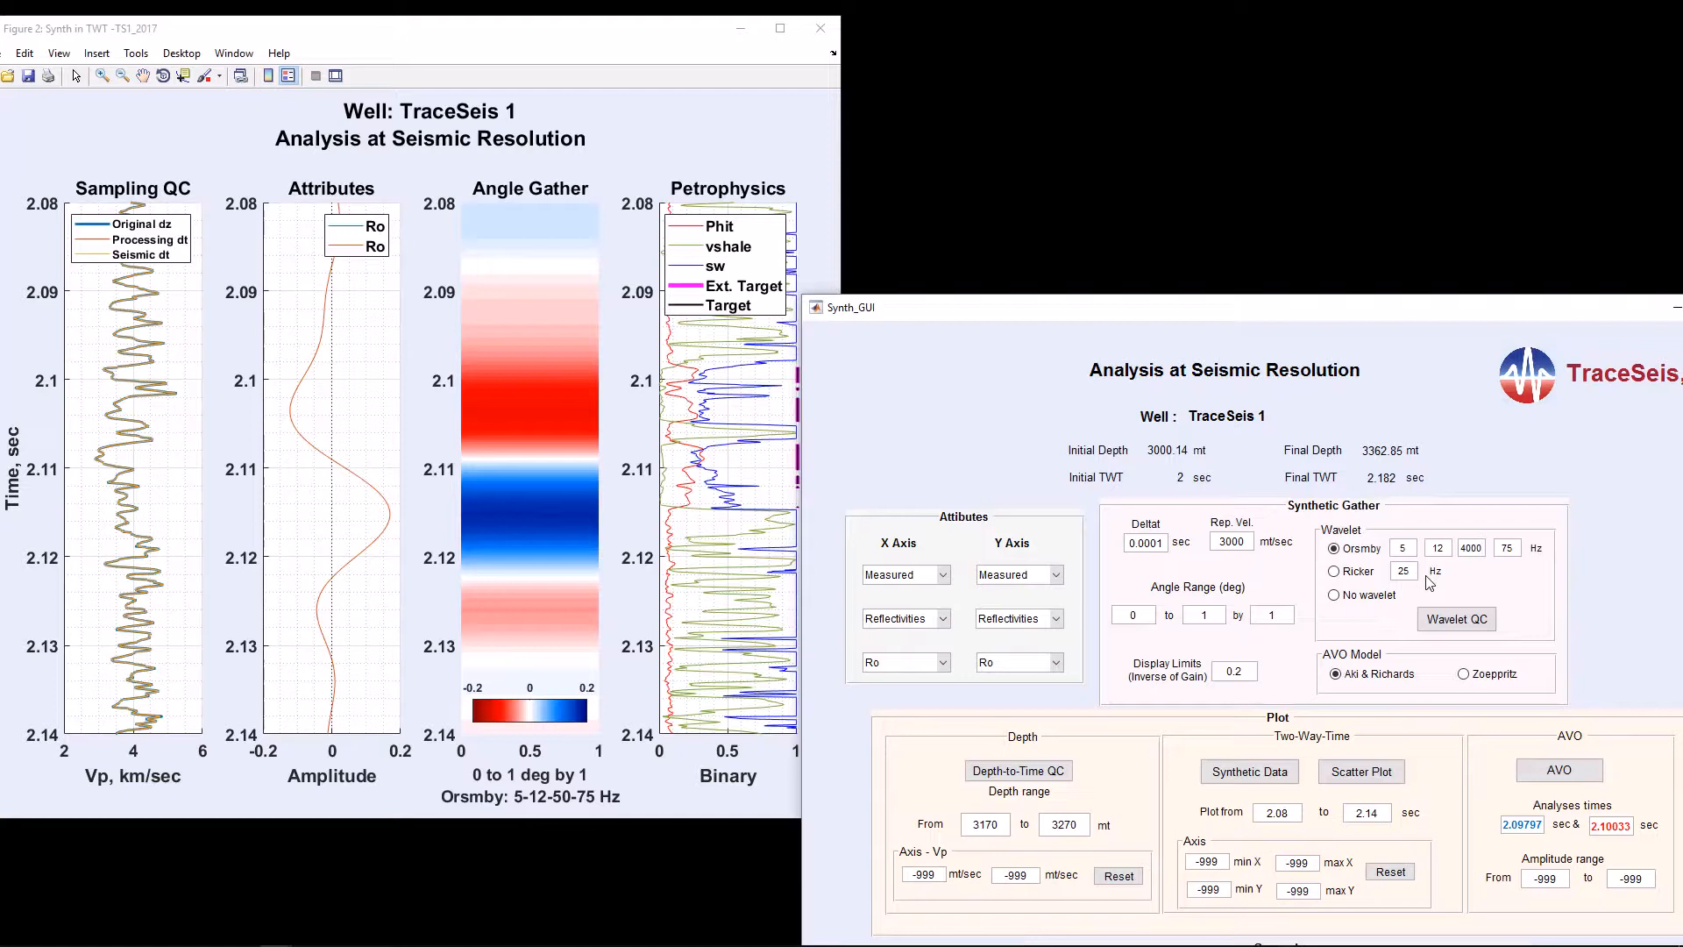
drag(1524, 556, 1495, 554)
text(5)
click(1255, 775)
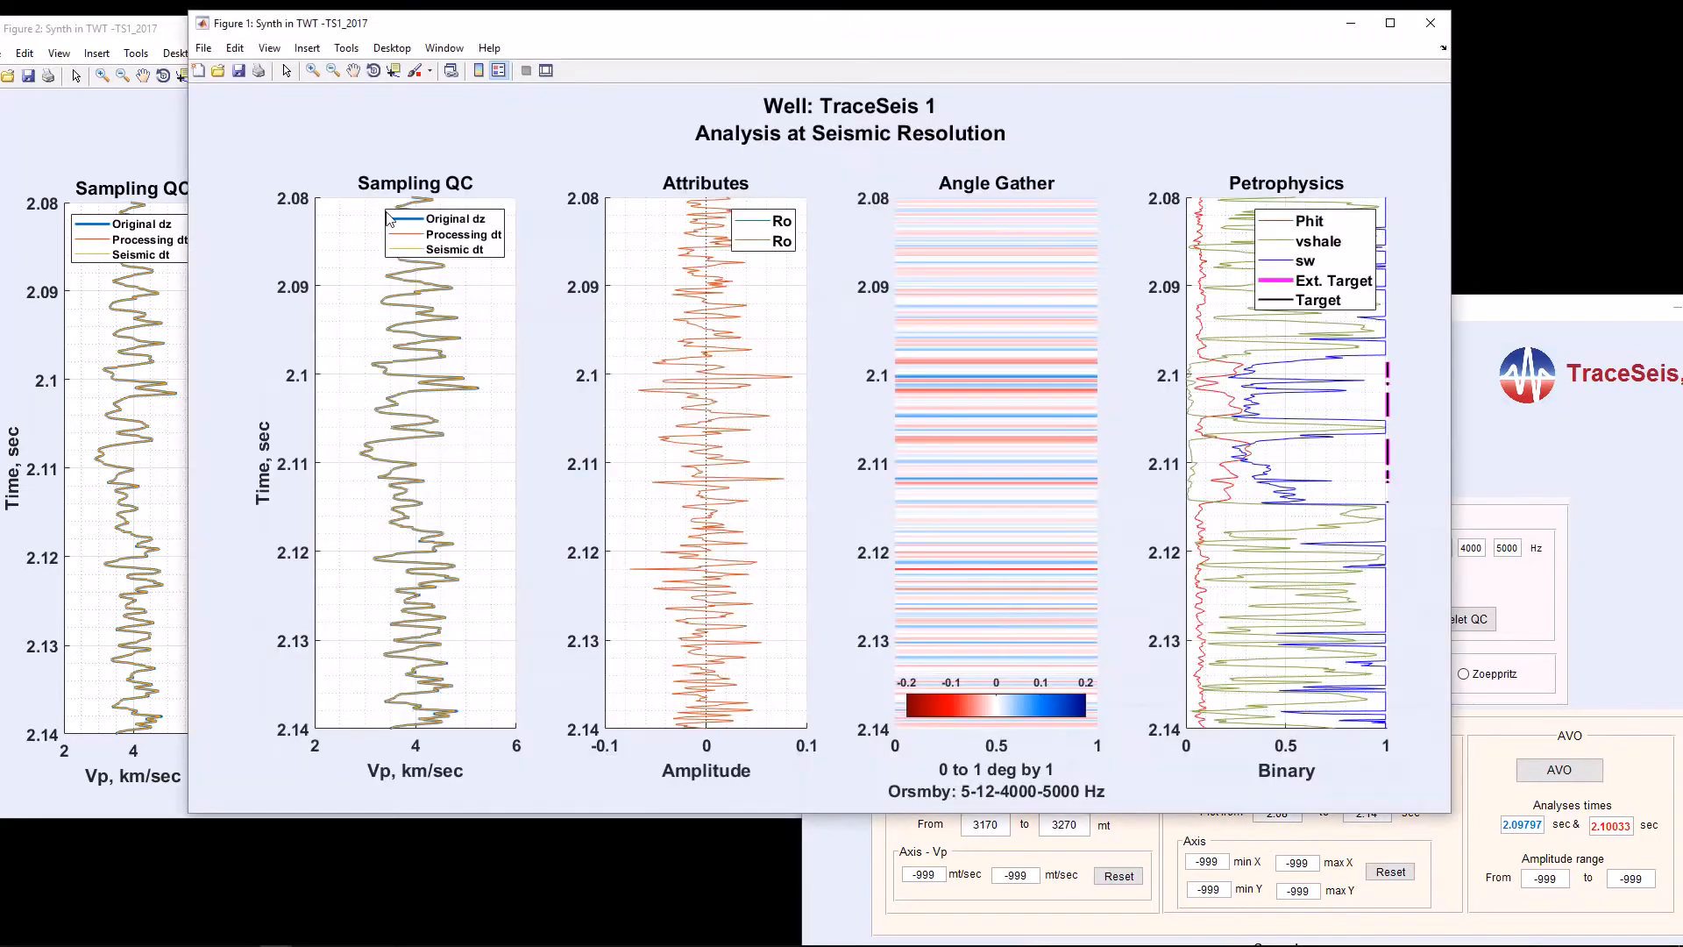
click(176, 35)
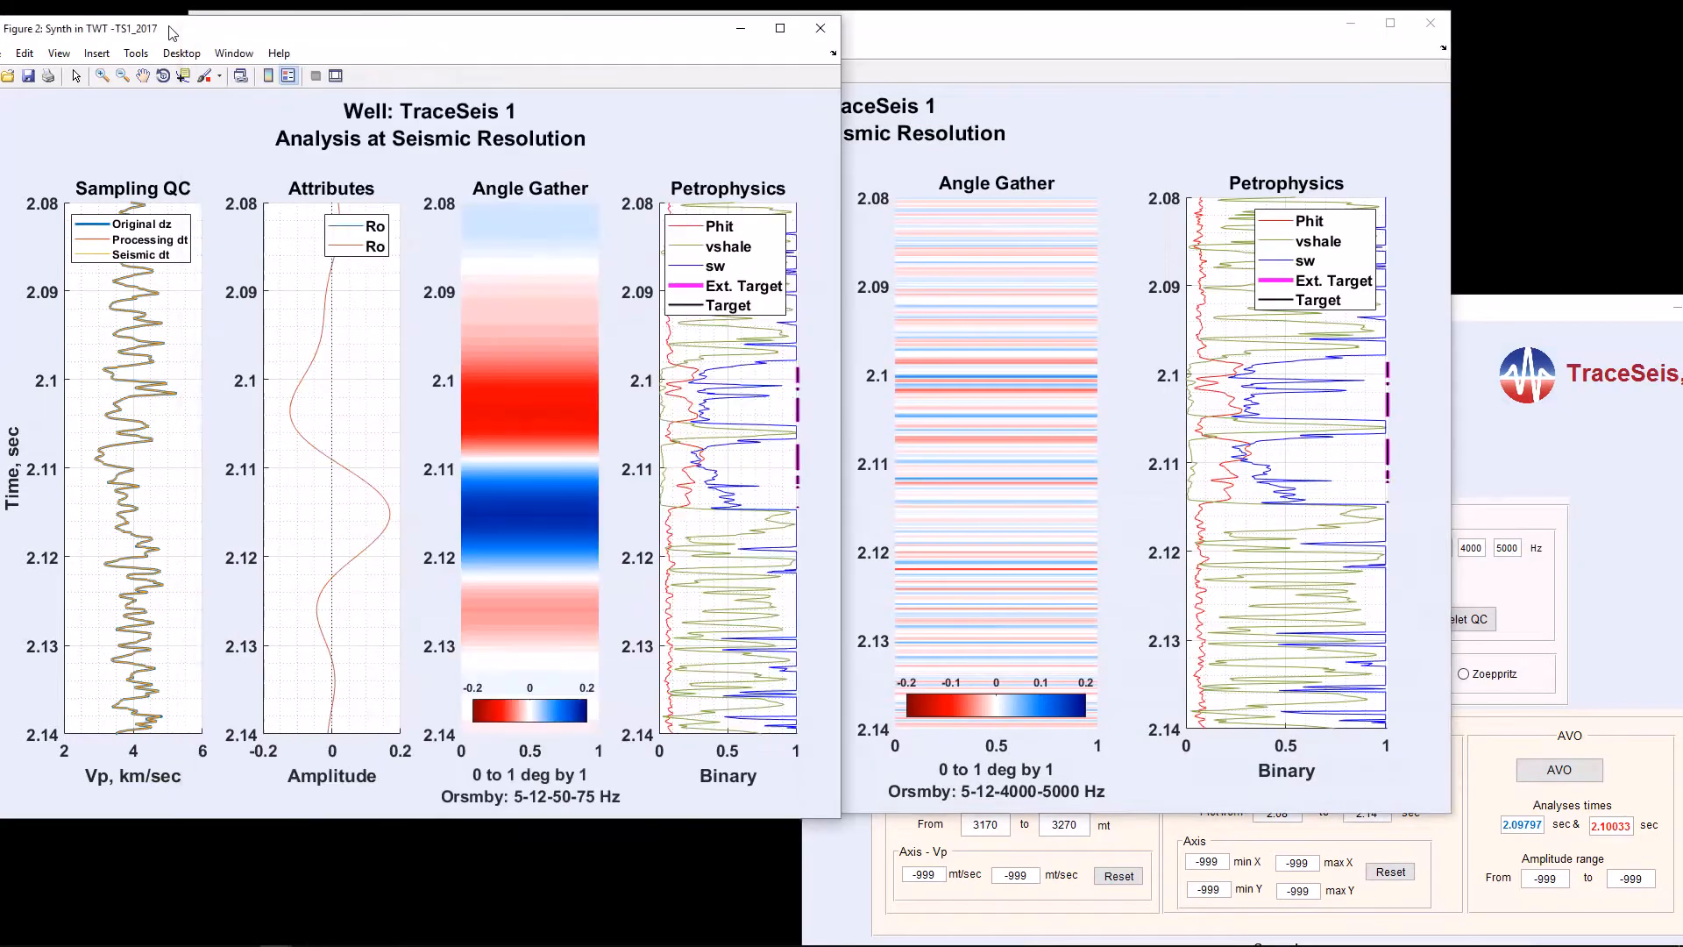
click(820, 31)
drag(872, 31, 354, 27)
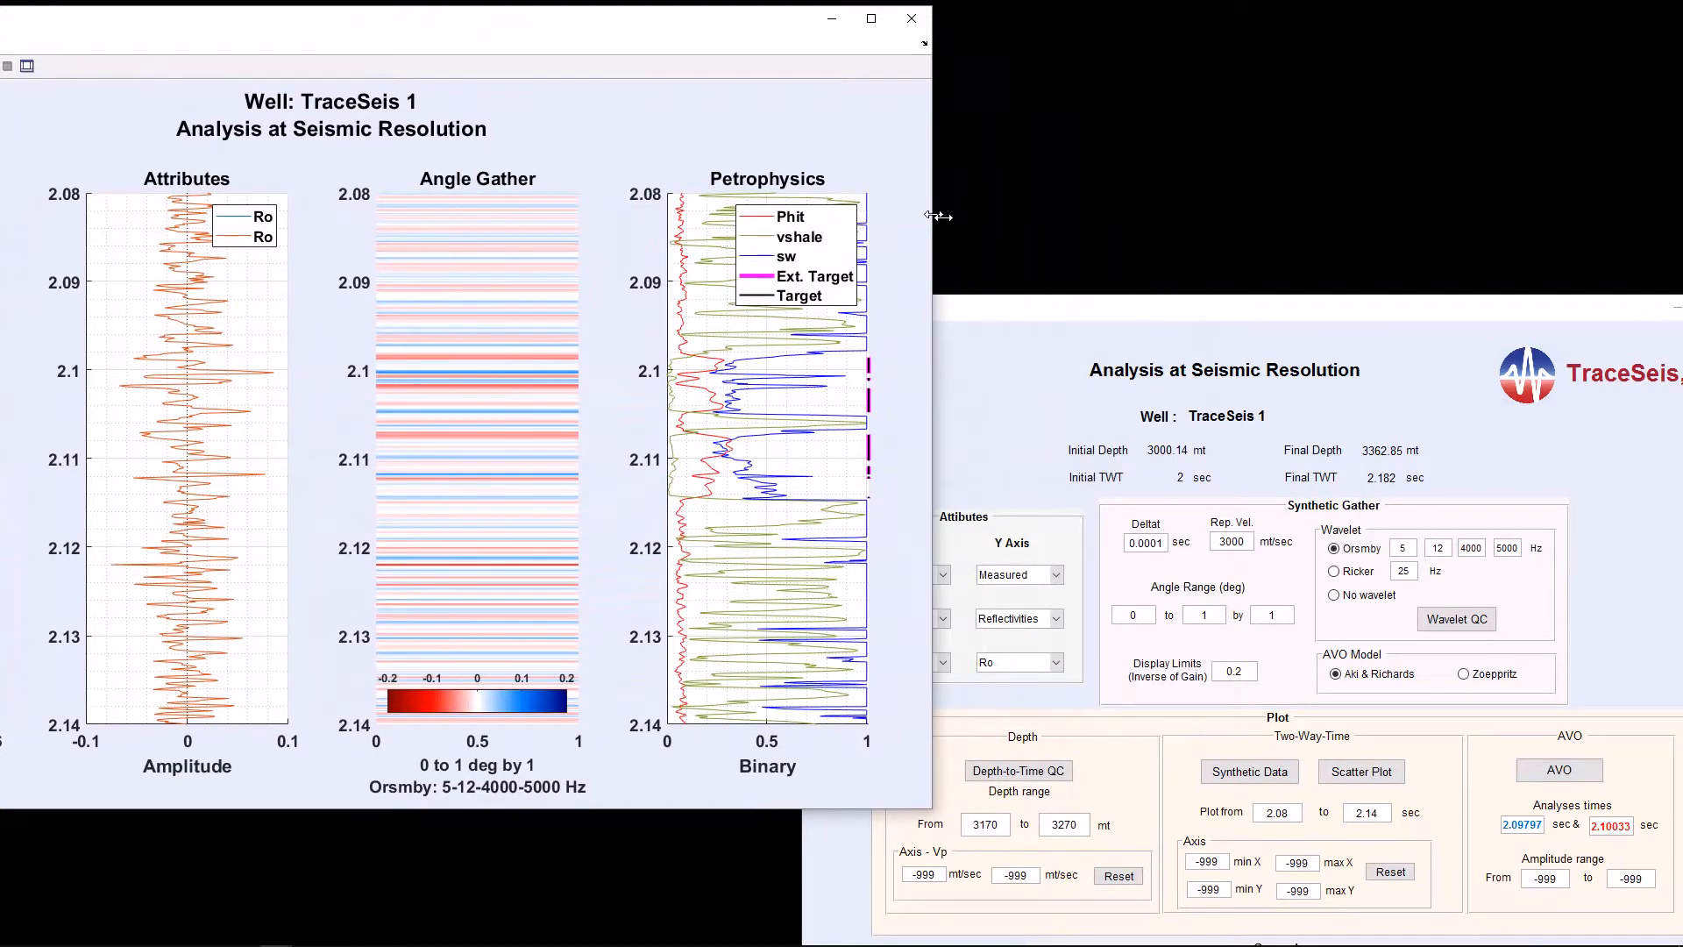
drag(934, 215, 844, 215)
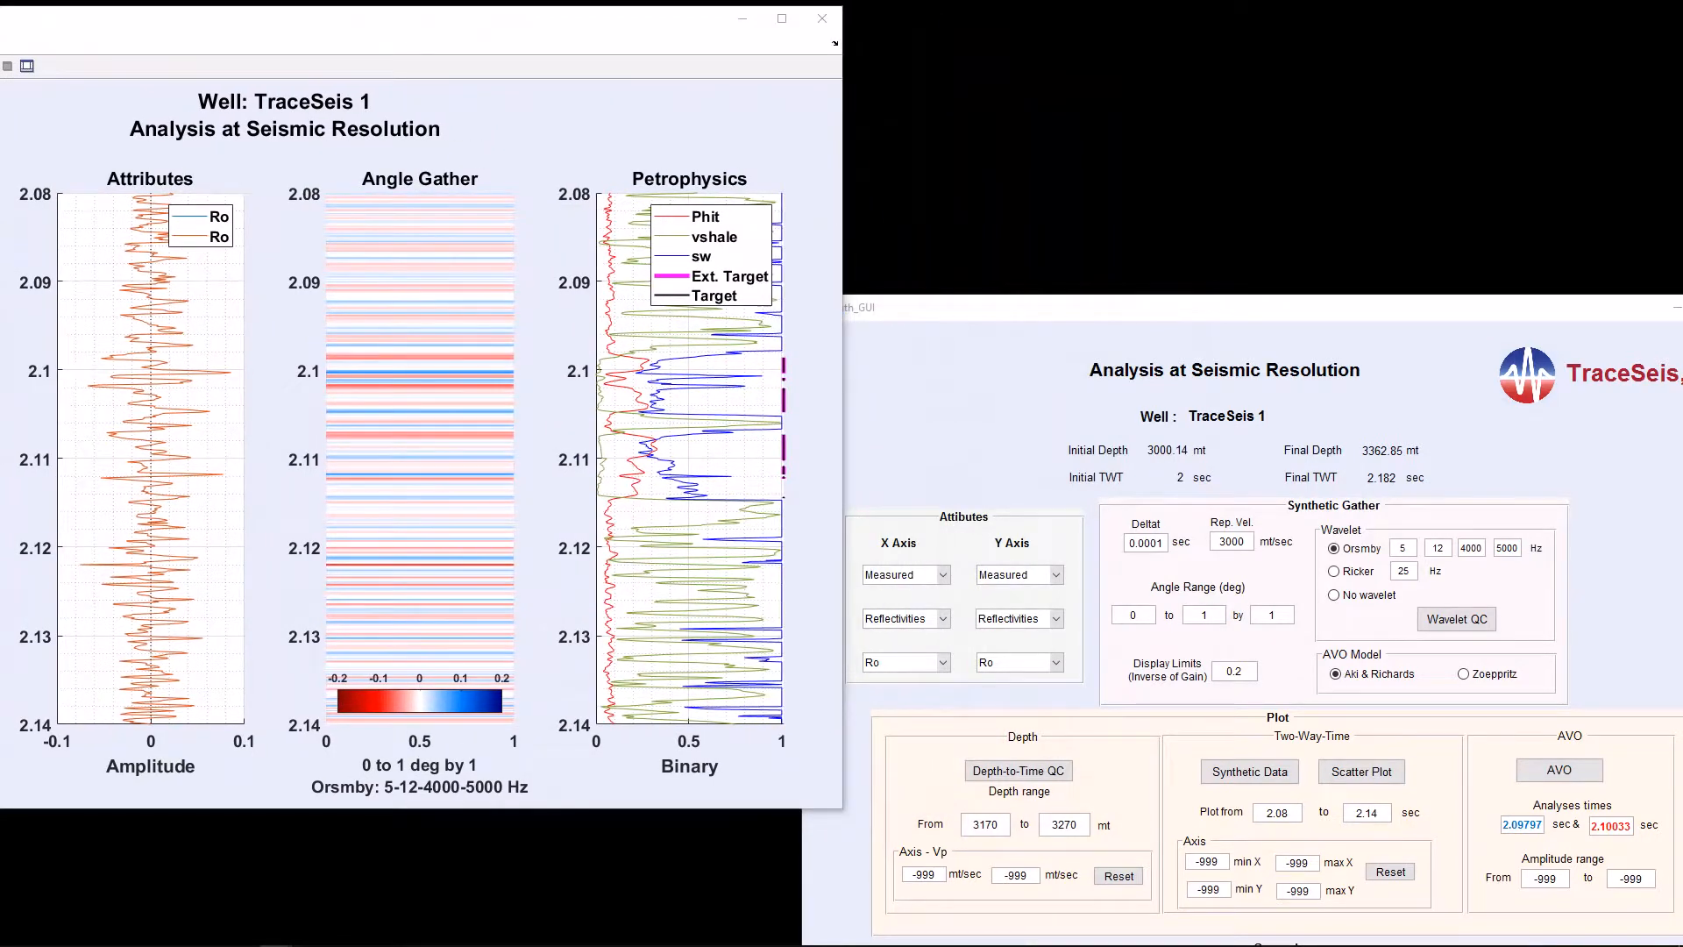
Create the log plot of Ip, Is and Density from 3170 to 3270 mt and fit it beside the synthetic figure
drag(1682, 117, 1323, 91)
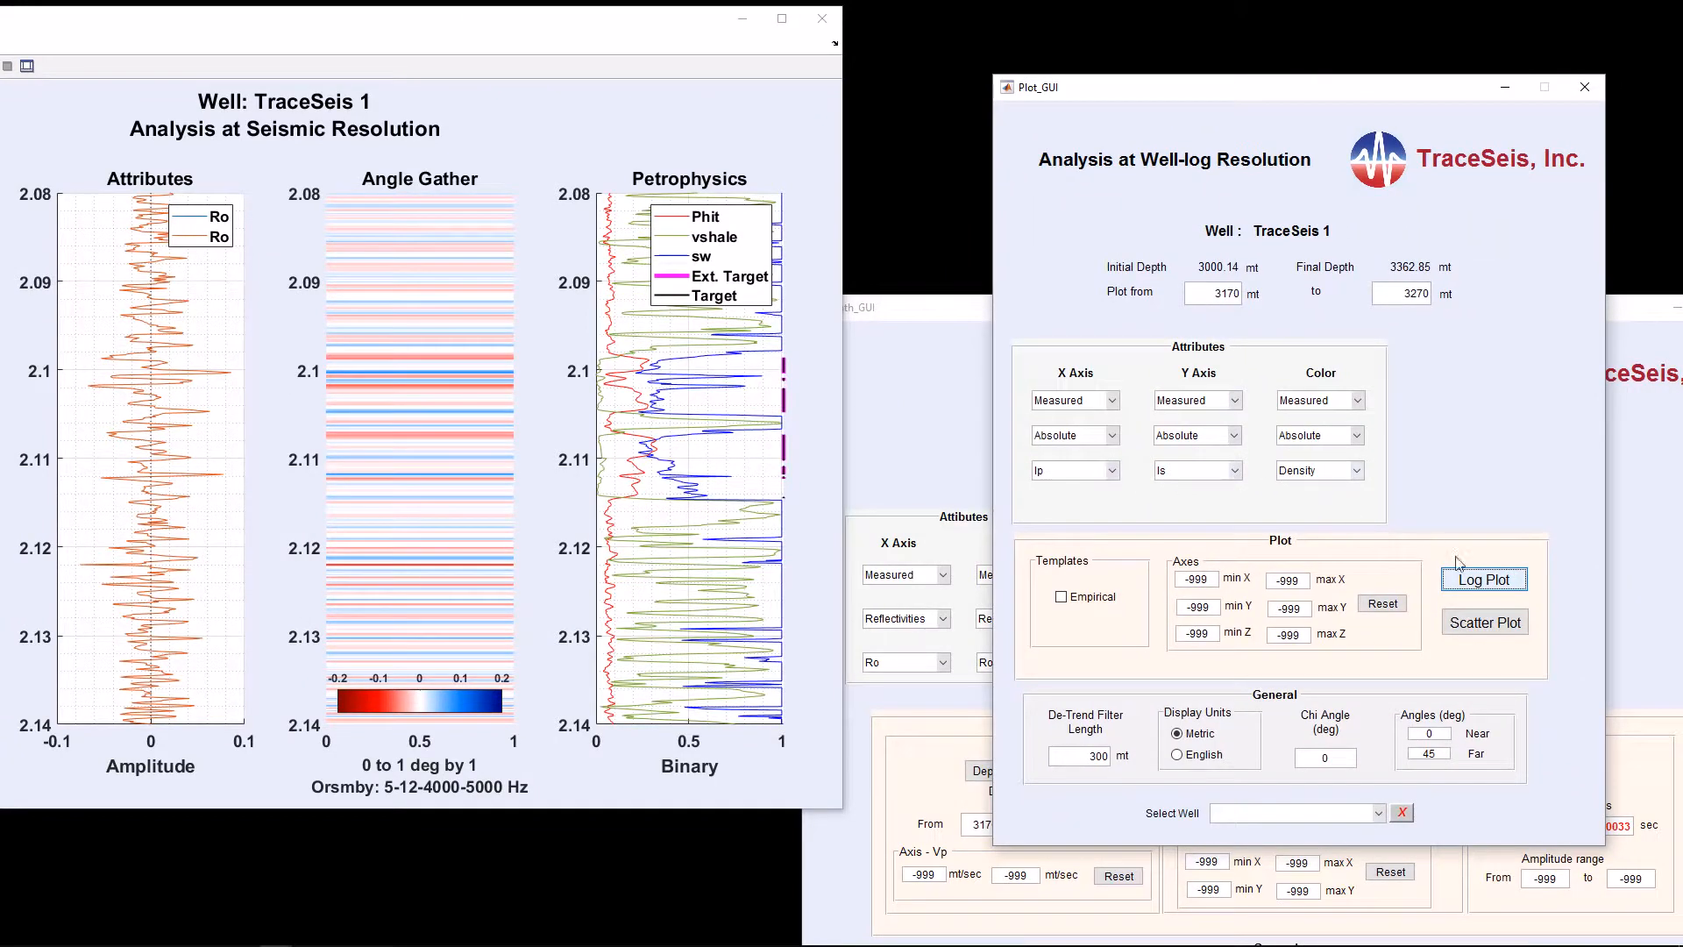
click(1483, 580)
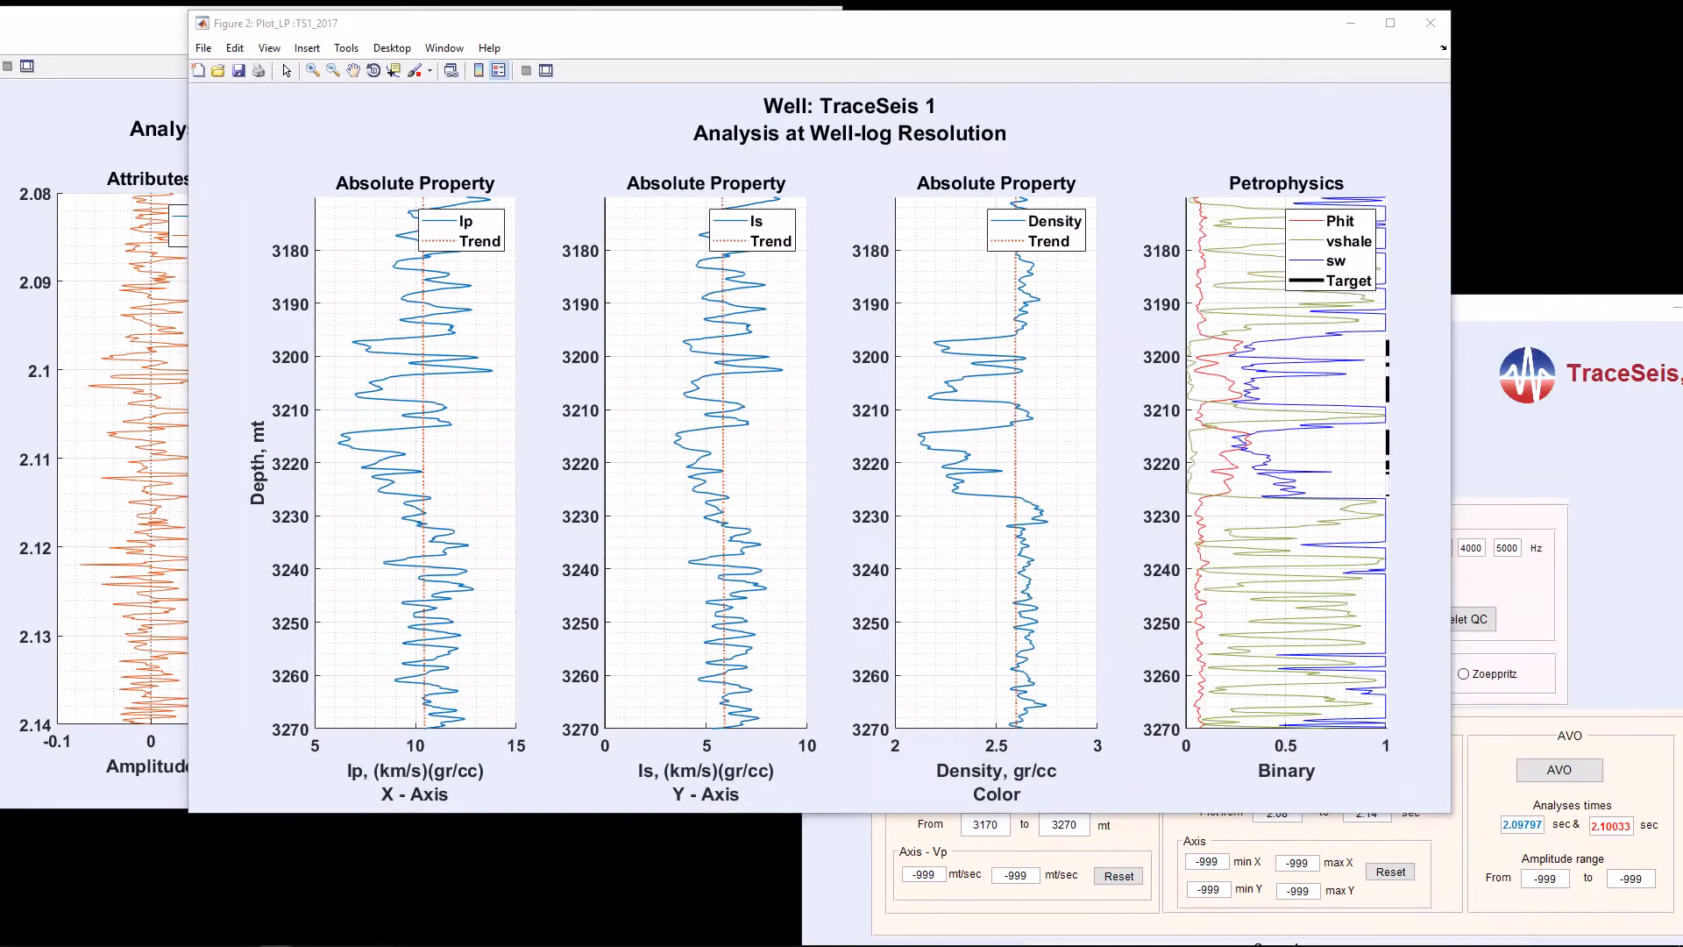
drag(1151, 26, 1374, 27)
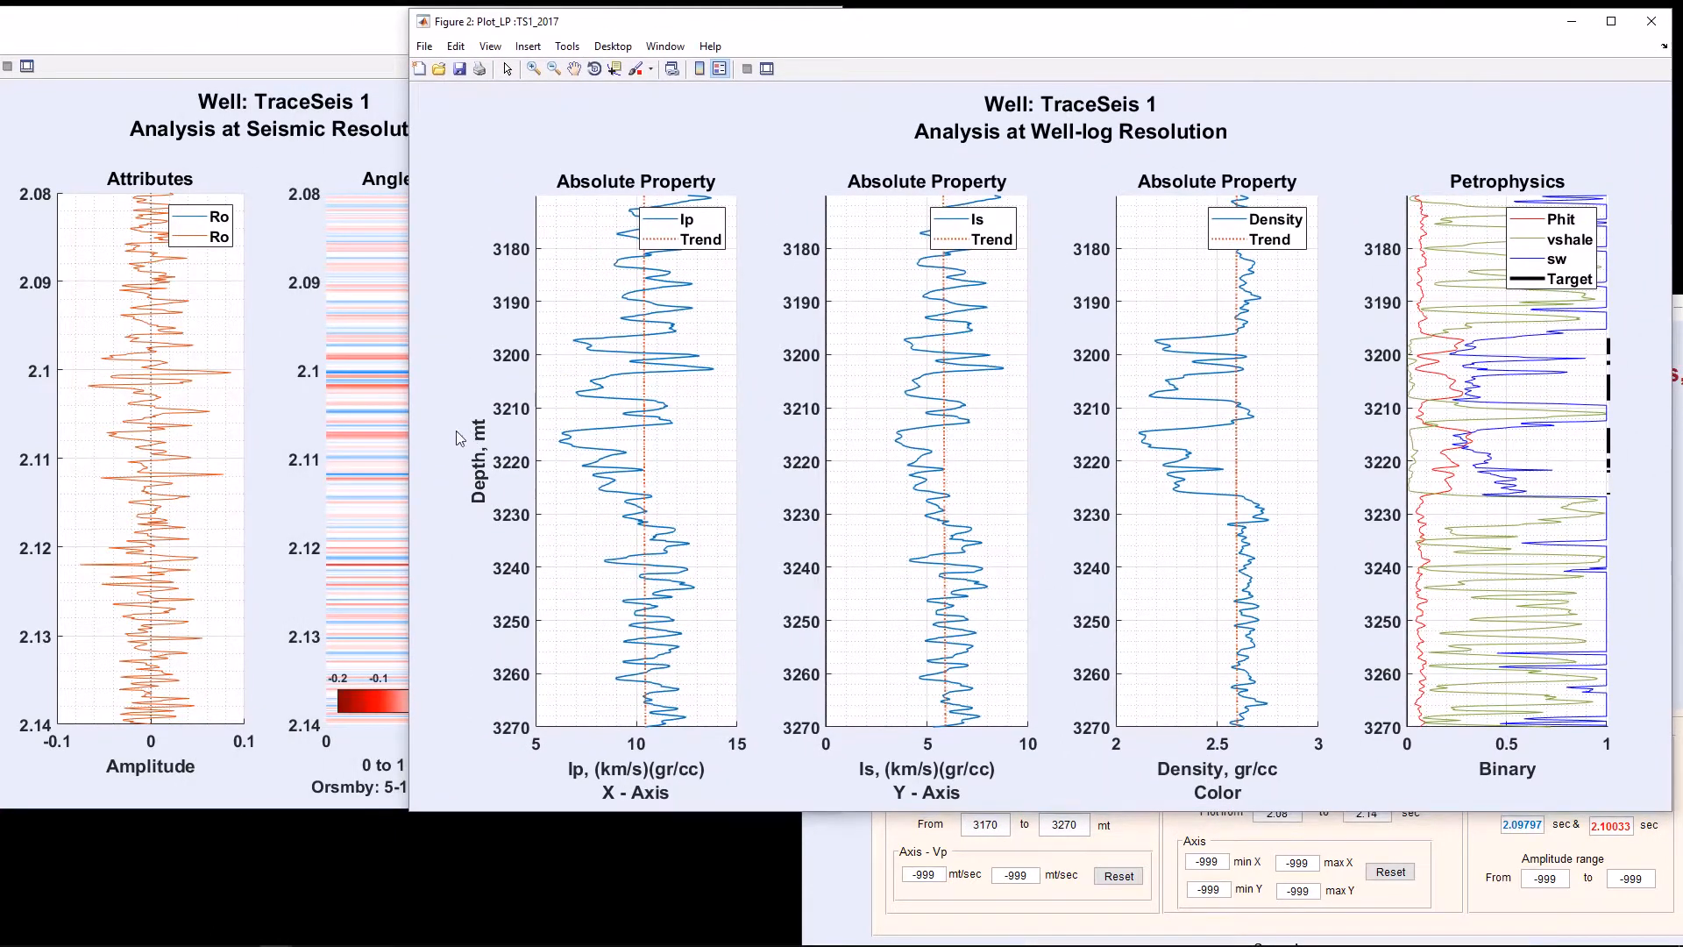
drag(409, 443, 820, 477)
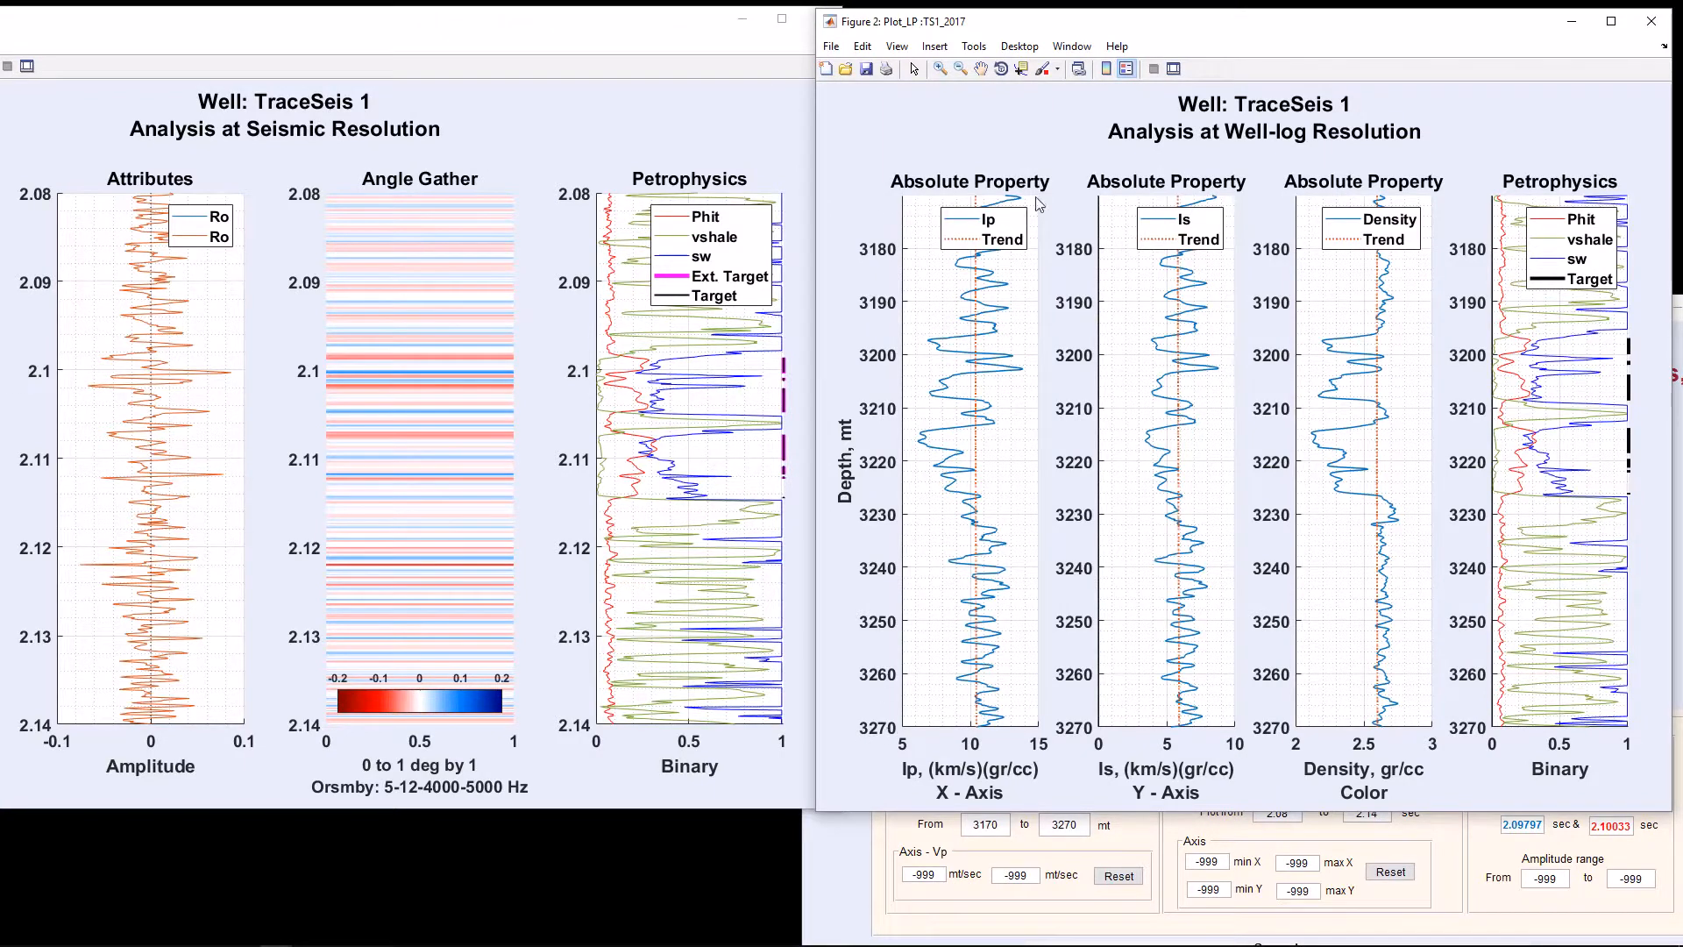
drag(823, 116, 854, 116)
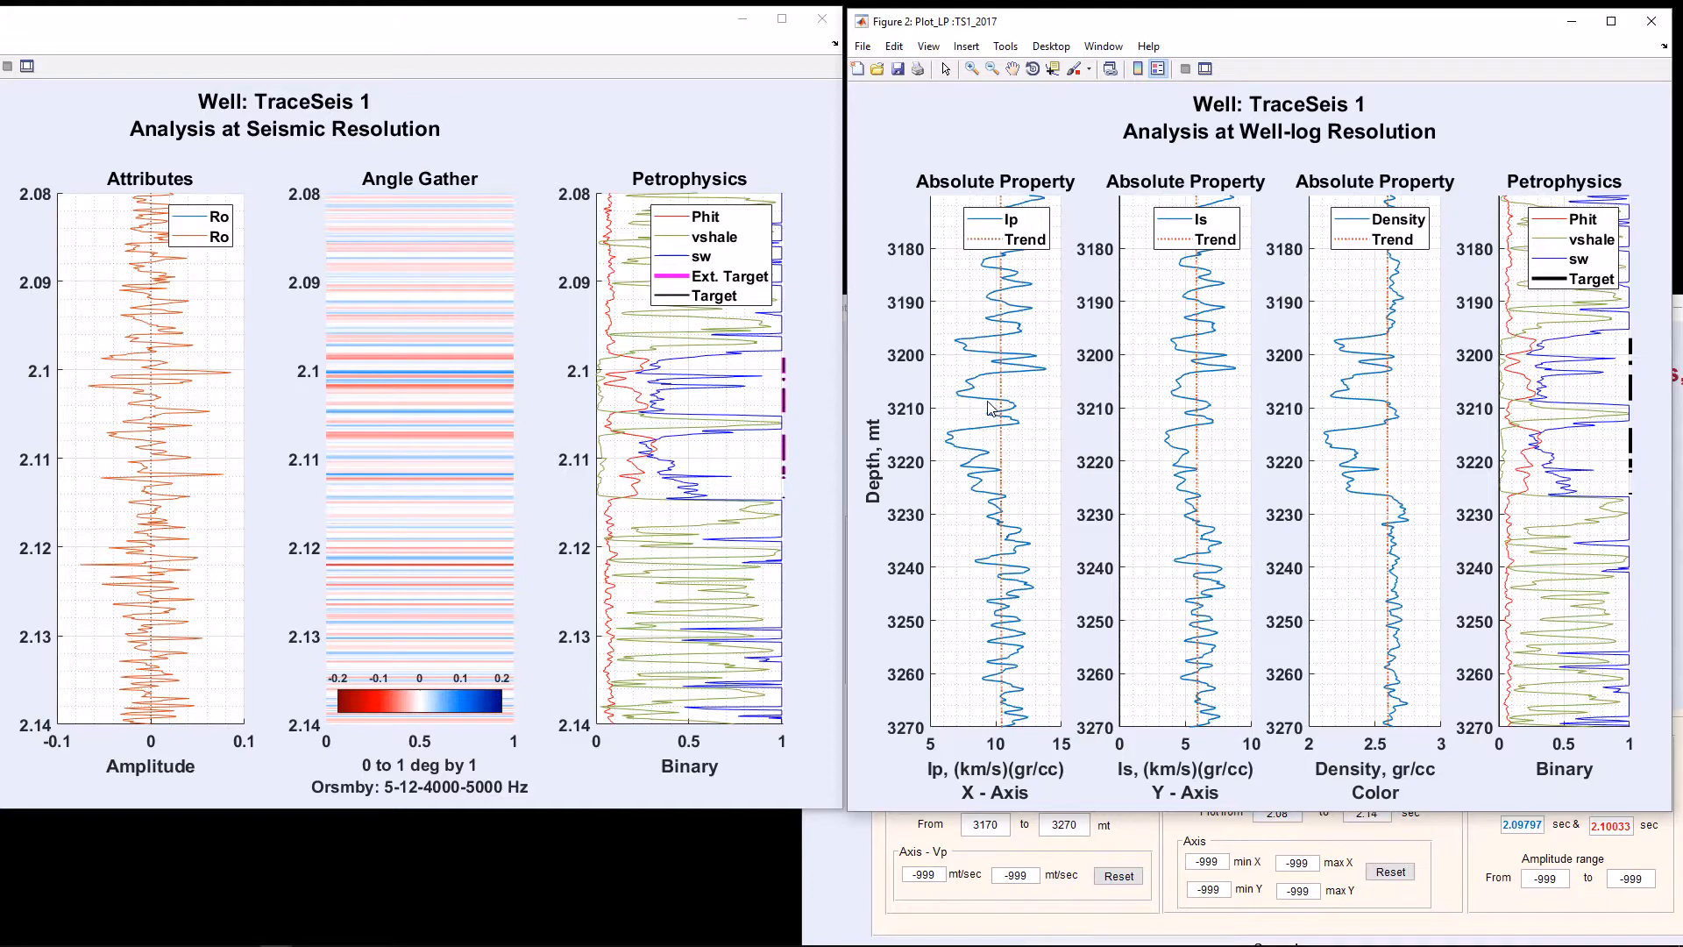
Mark depths of about 3200, 3203 and 3214 mt on the Ip log to correlate them with the synthetic reflections
click(1027, 429)
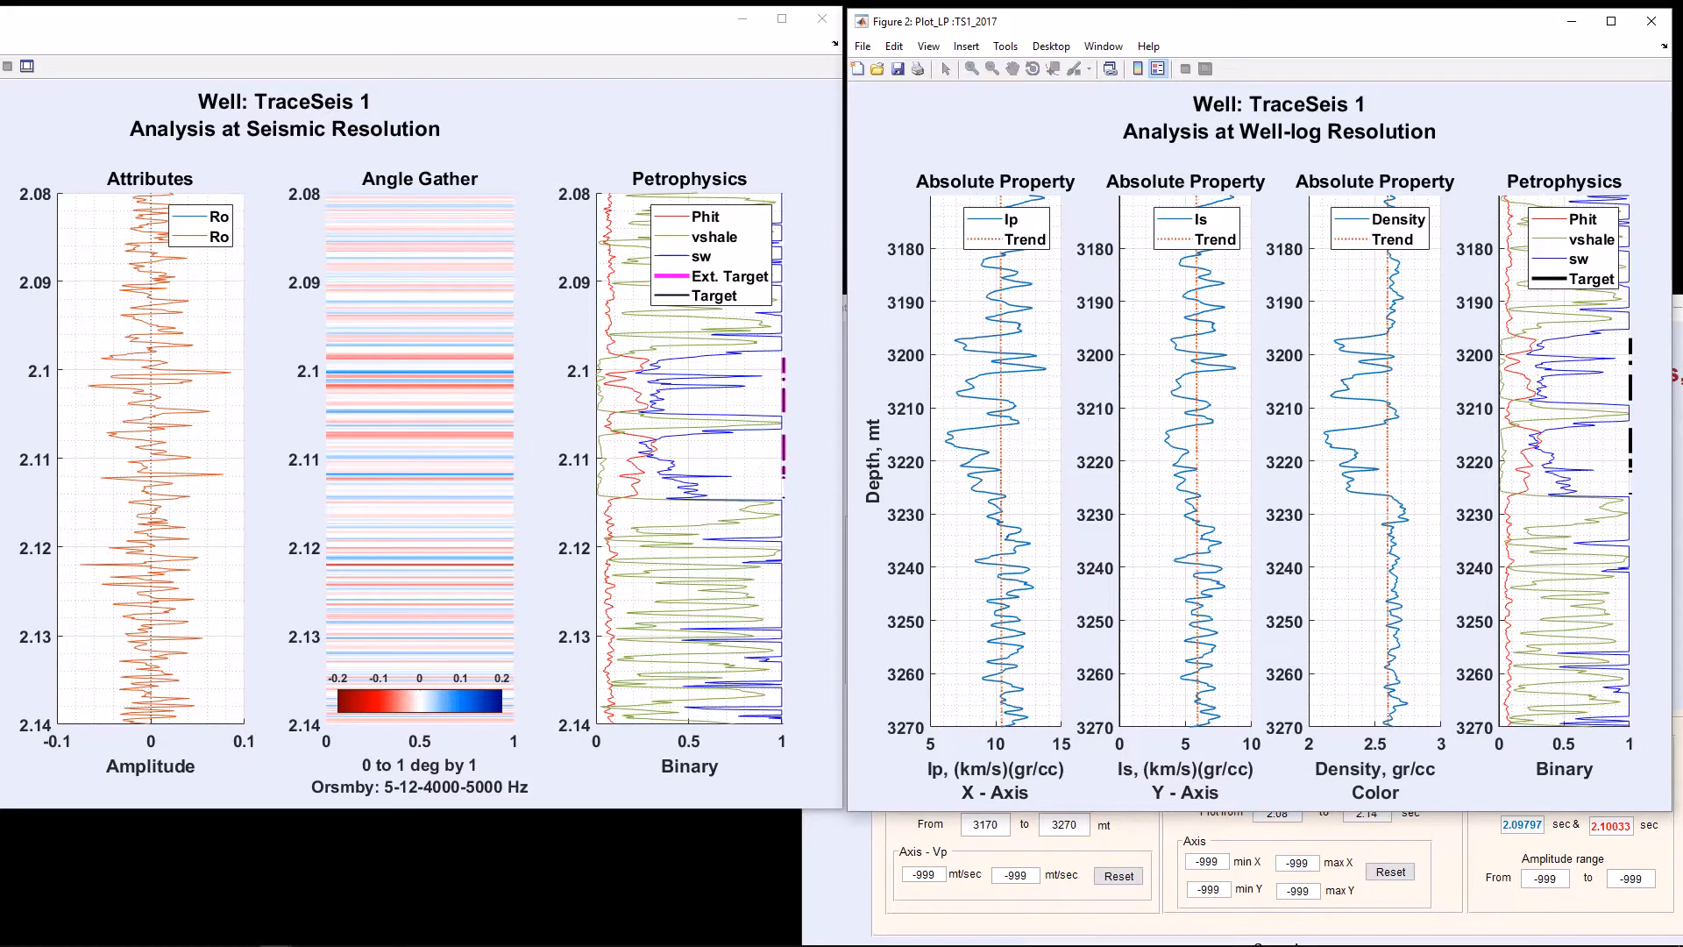
click(1016, 336)
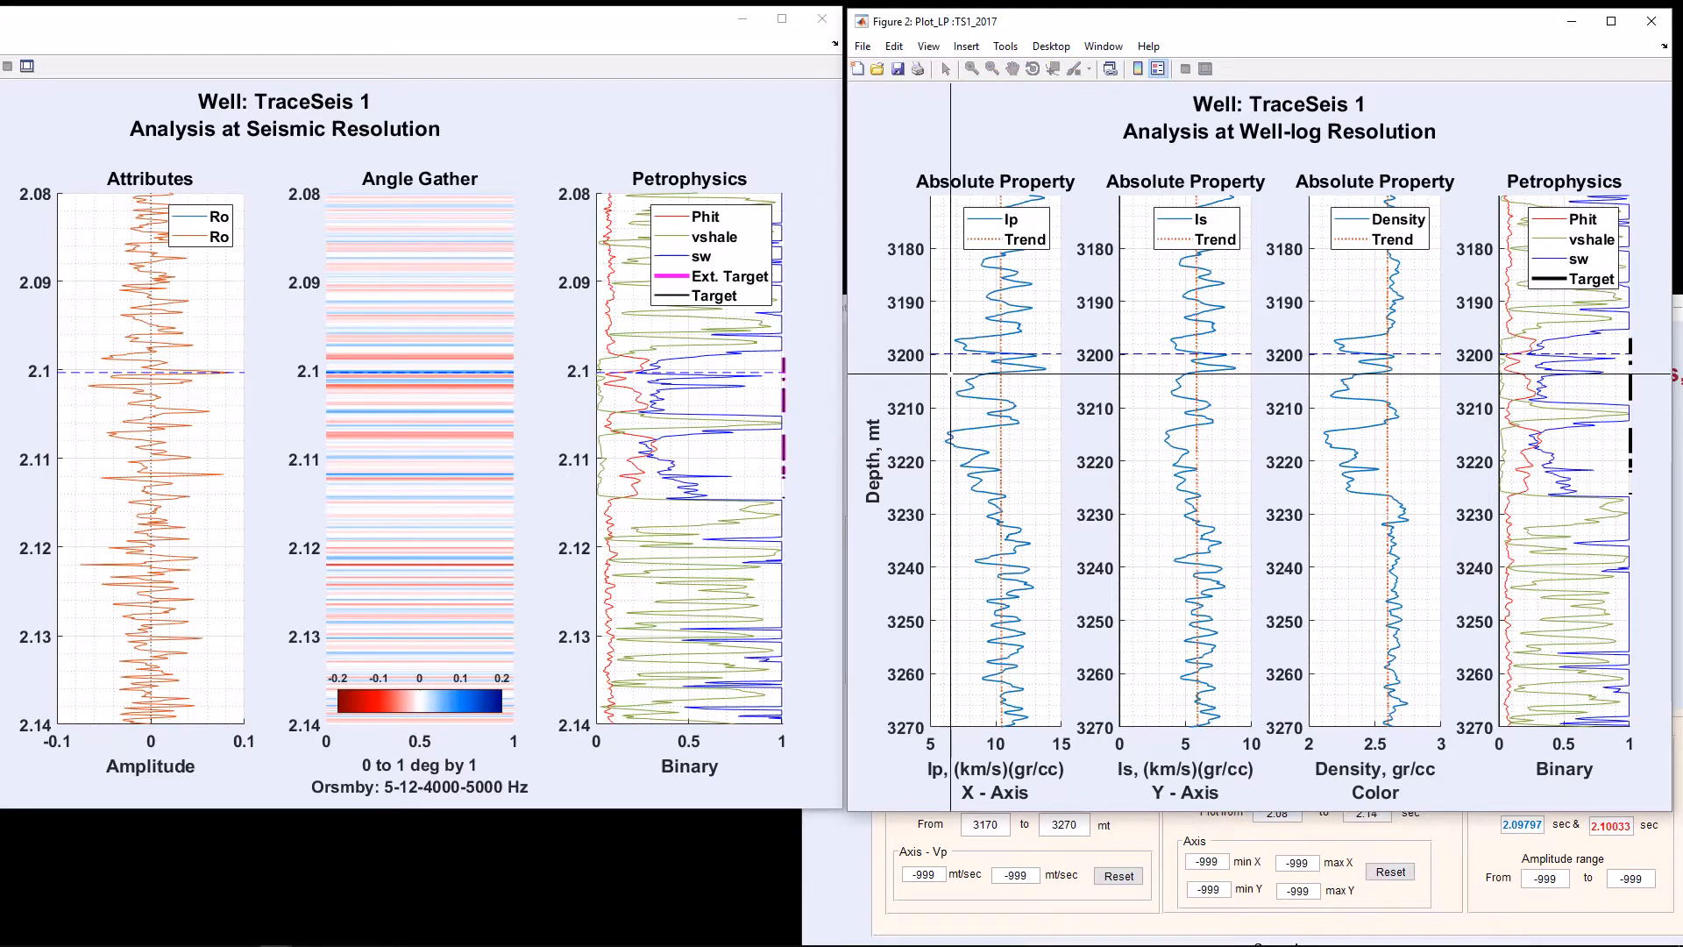
click(950, 372)
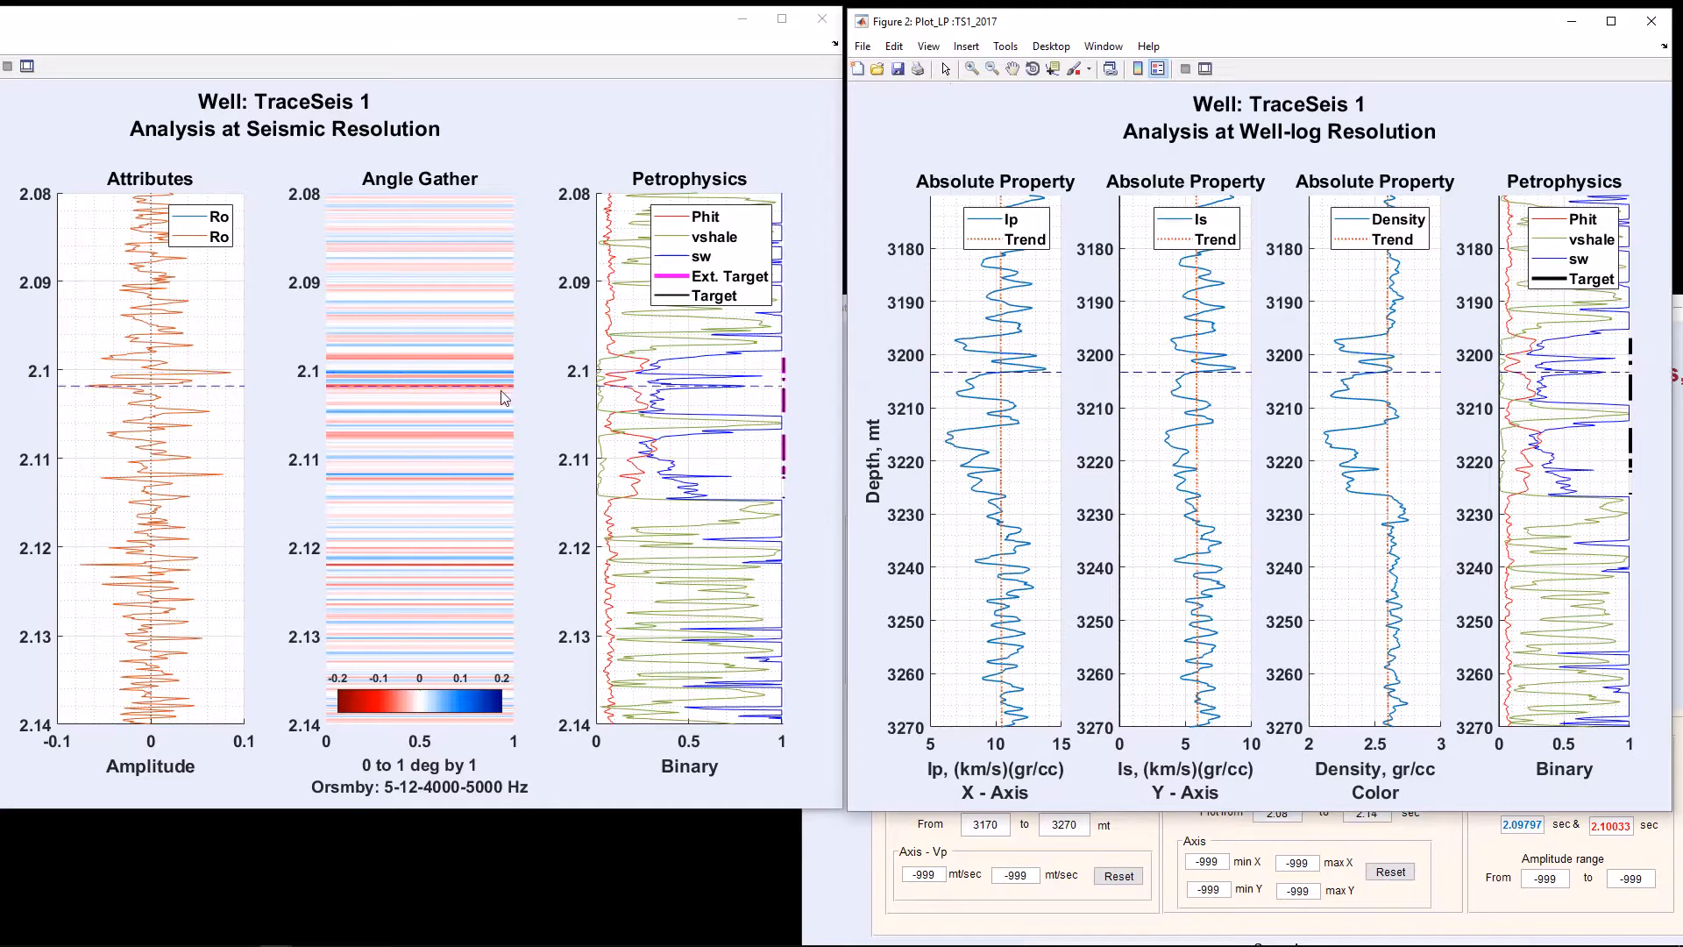
click(1013, 429)
Close the 4000-5000 Hz synthetic figure and replot the synthetic data with upper Orsmby wavelet frequencies of 1000 and 2000 Hz
click(828, 28)
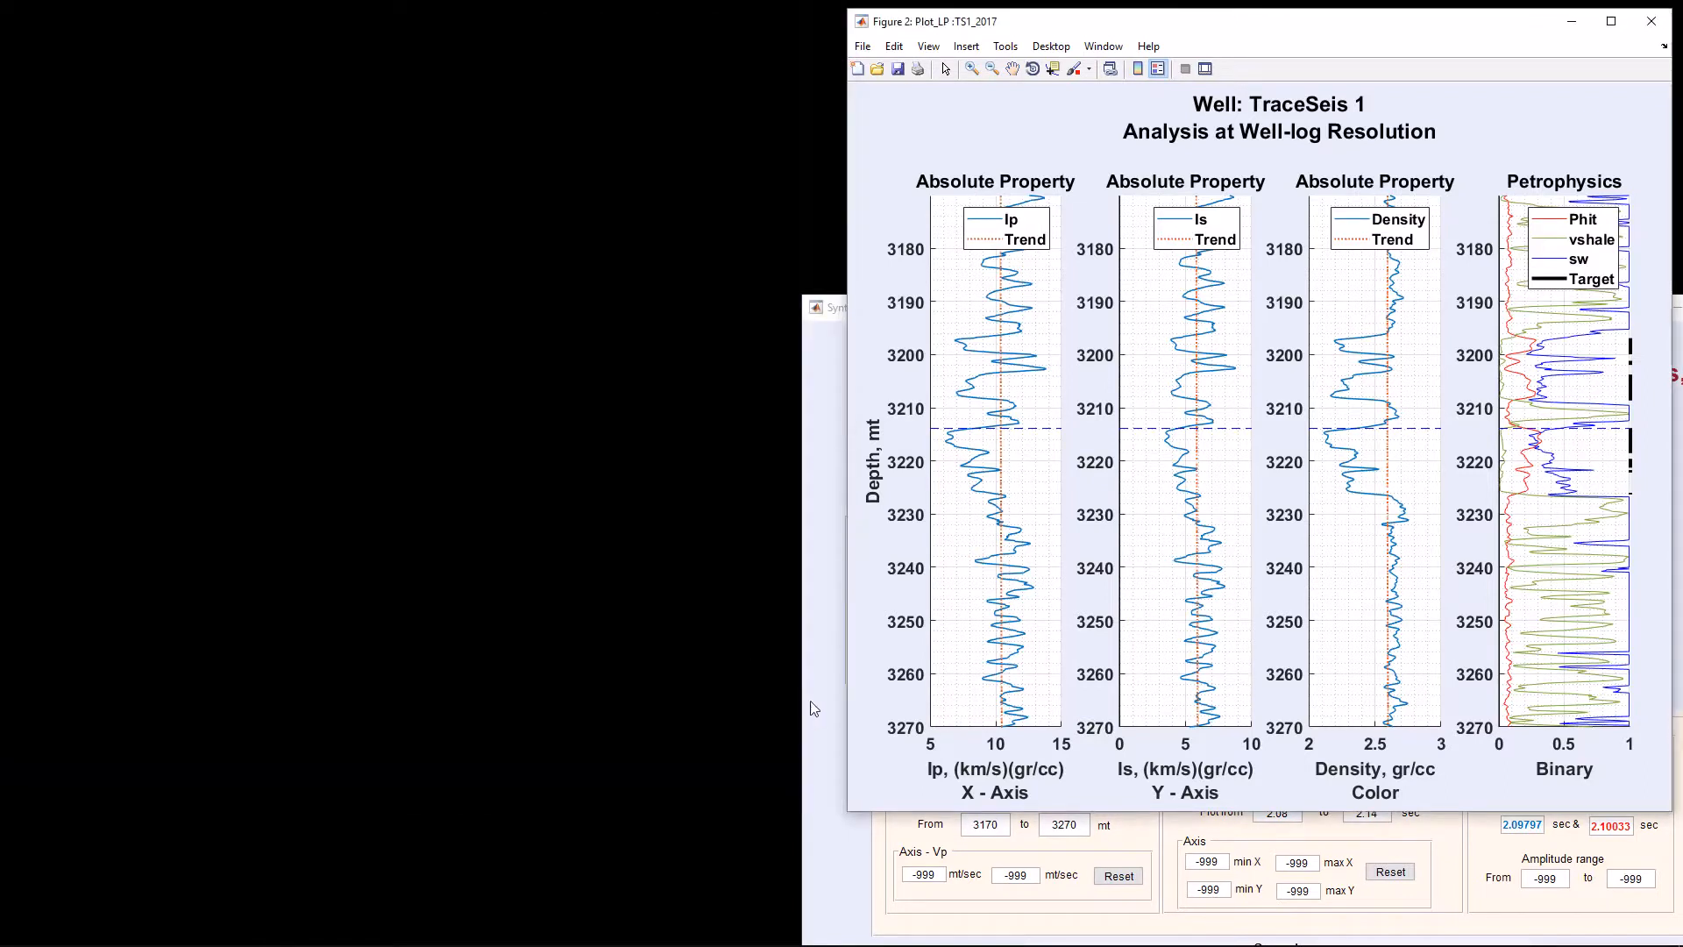
click(814, 708)
drag(1482, 550, 1450, 553)
text(1000)
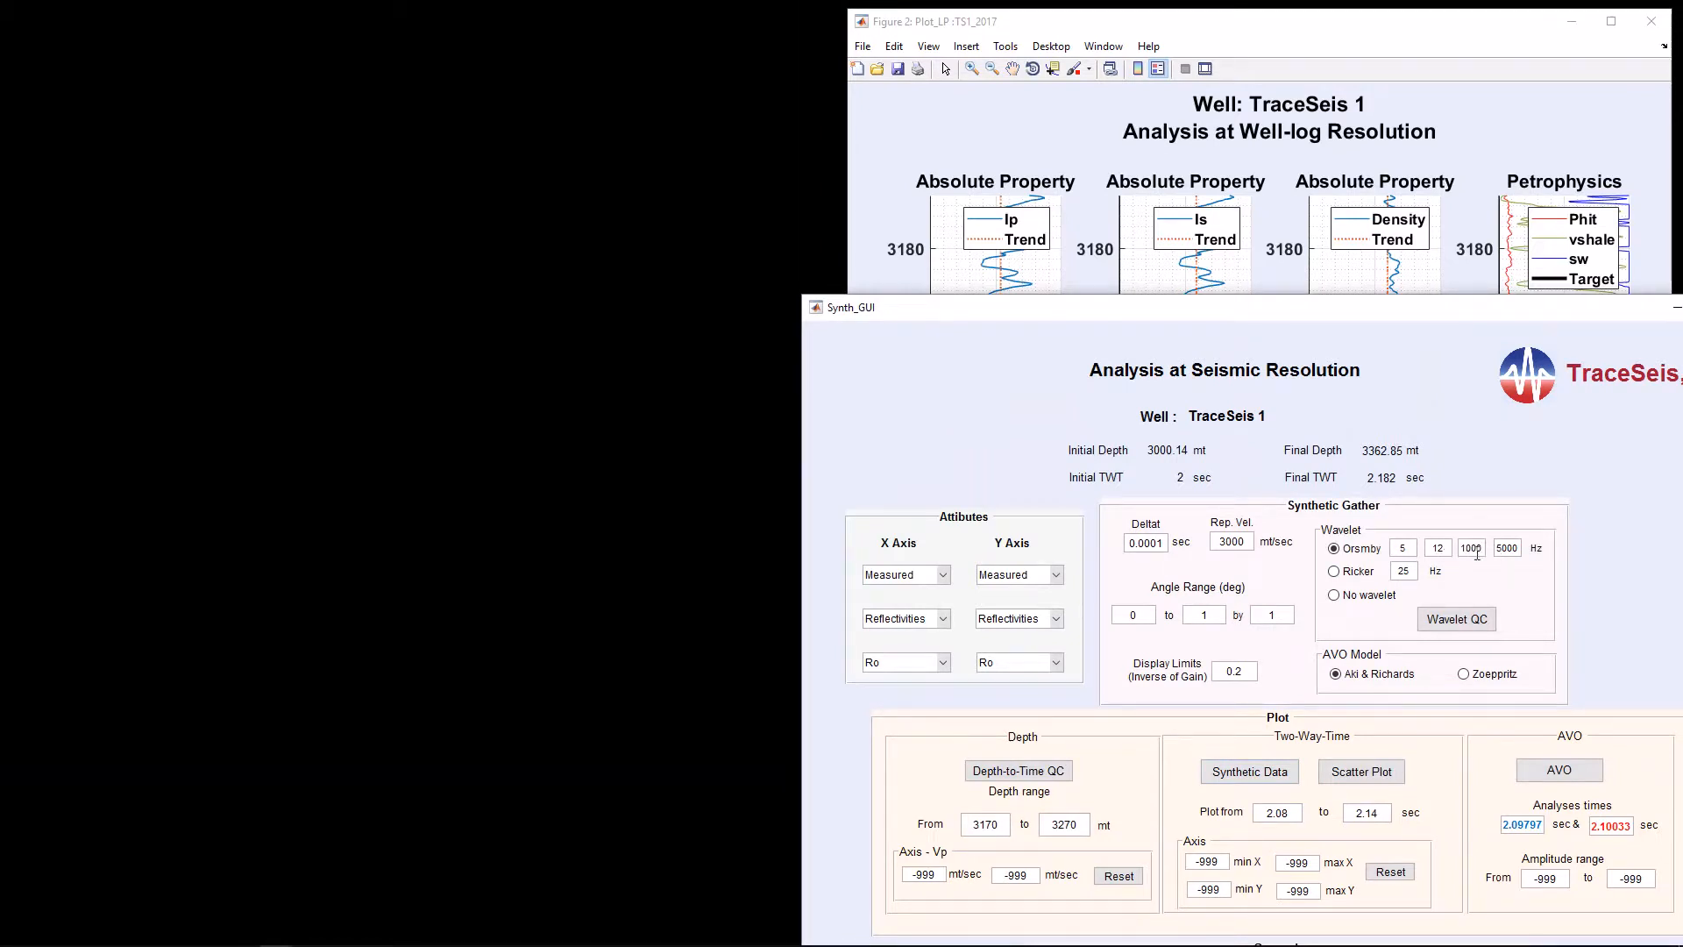
drag(1517, 549, 1486, 552)
text(2)
click(1262, 774)
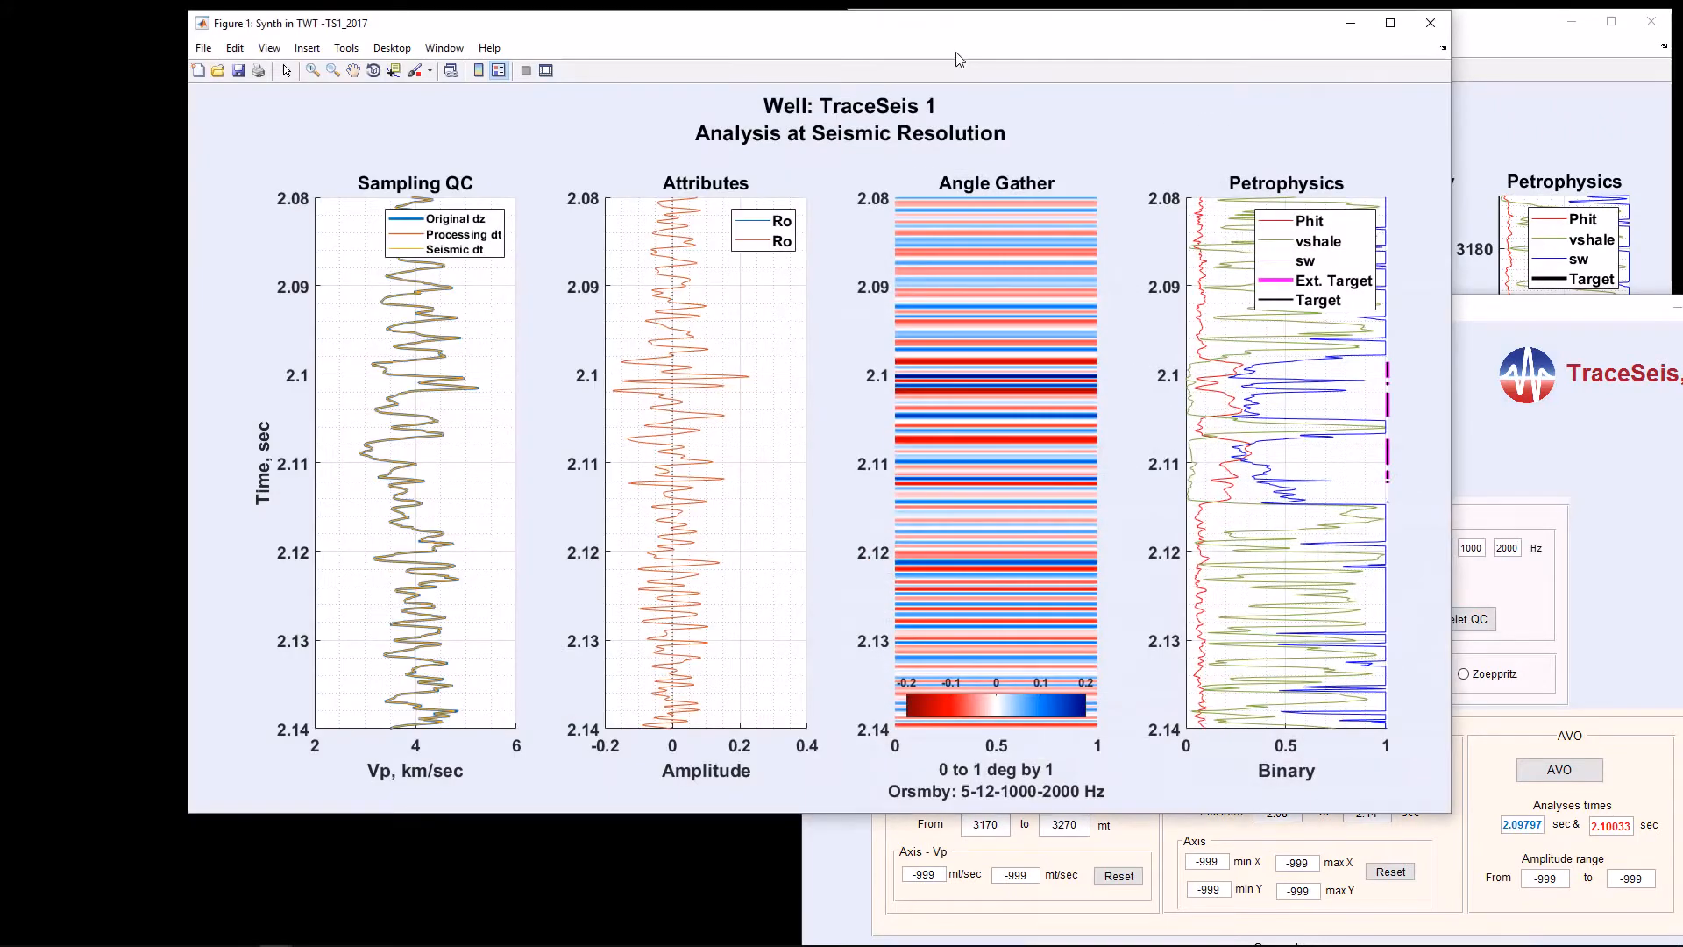
drag(977, 31, 447, 24)
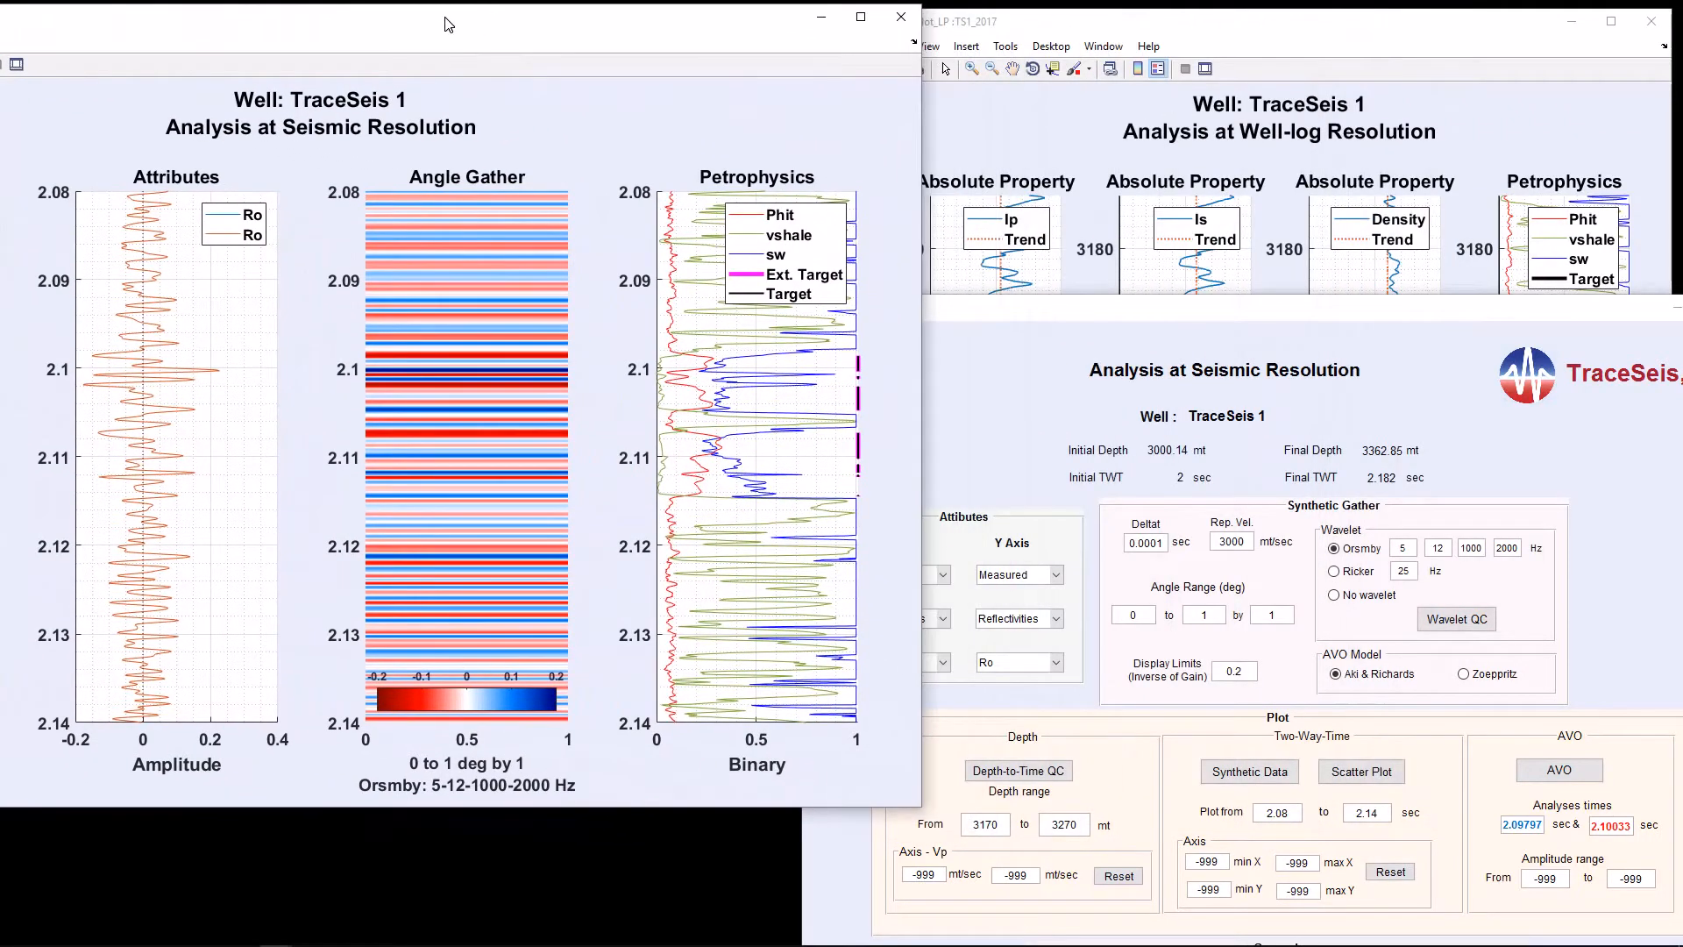
drag(918, 173, 845, 167)
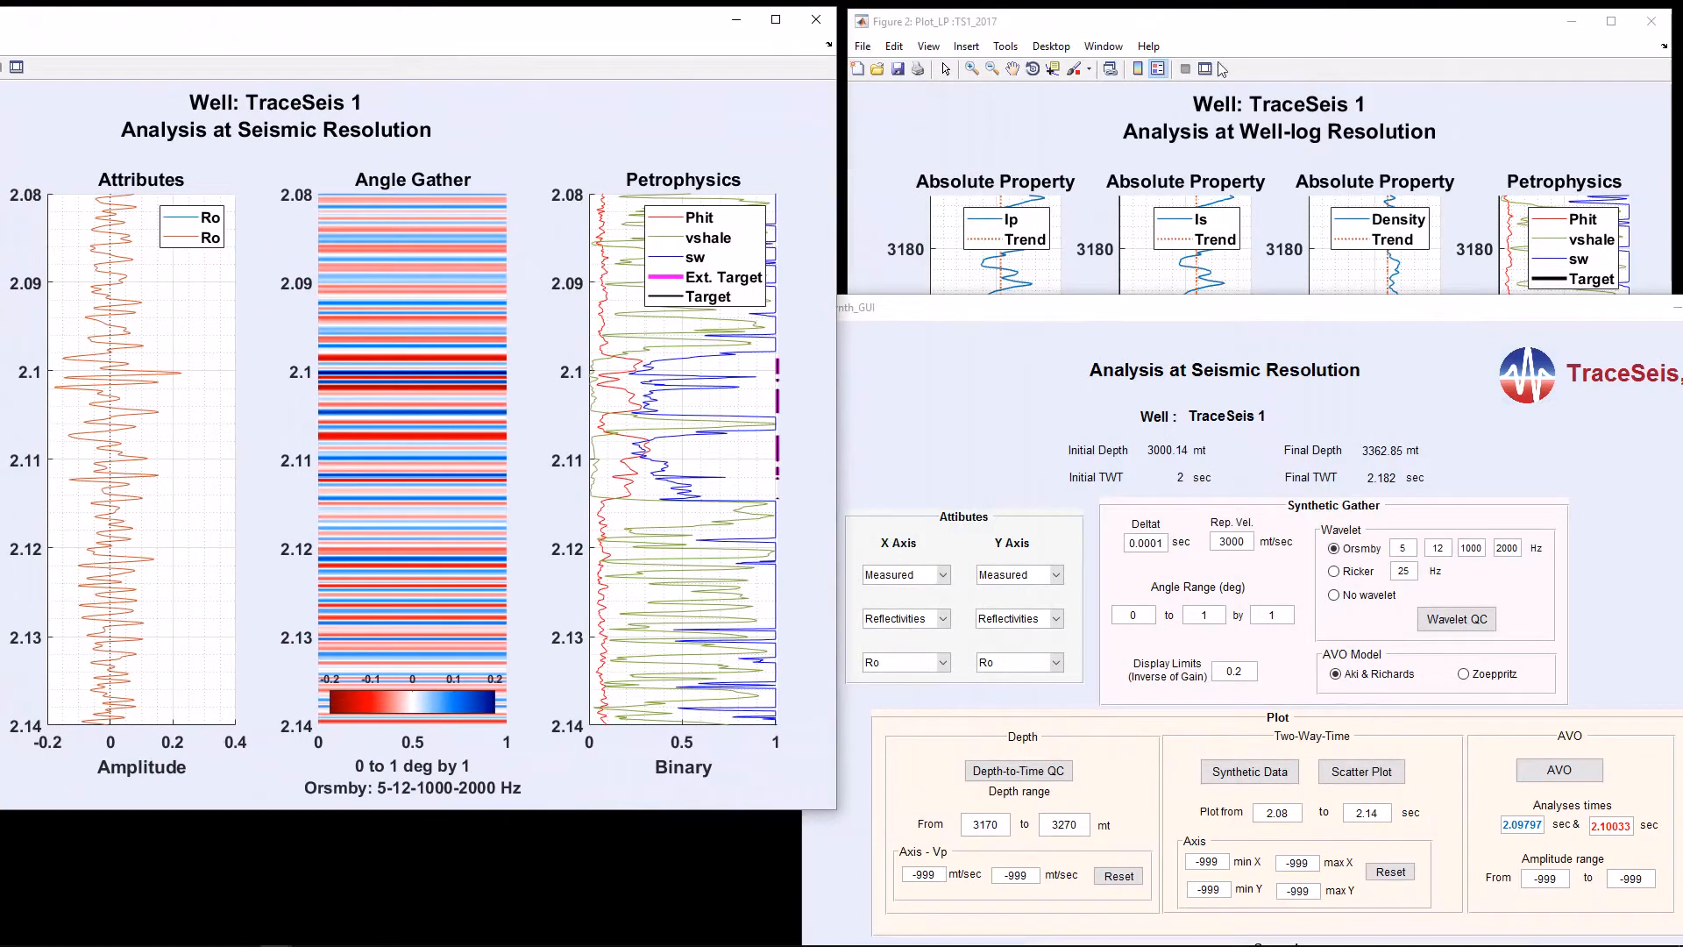
click(1273, 35)
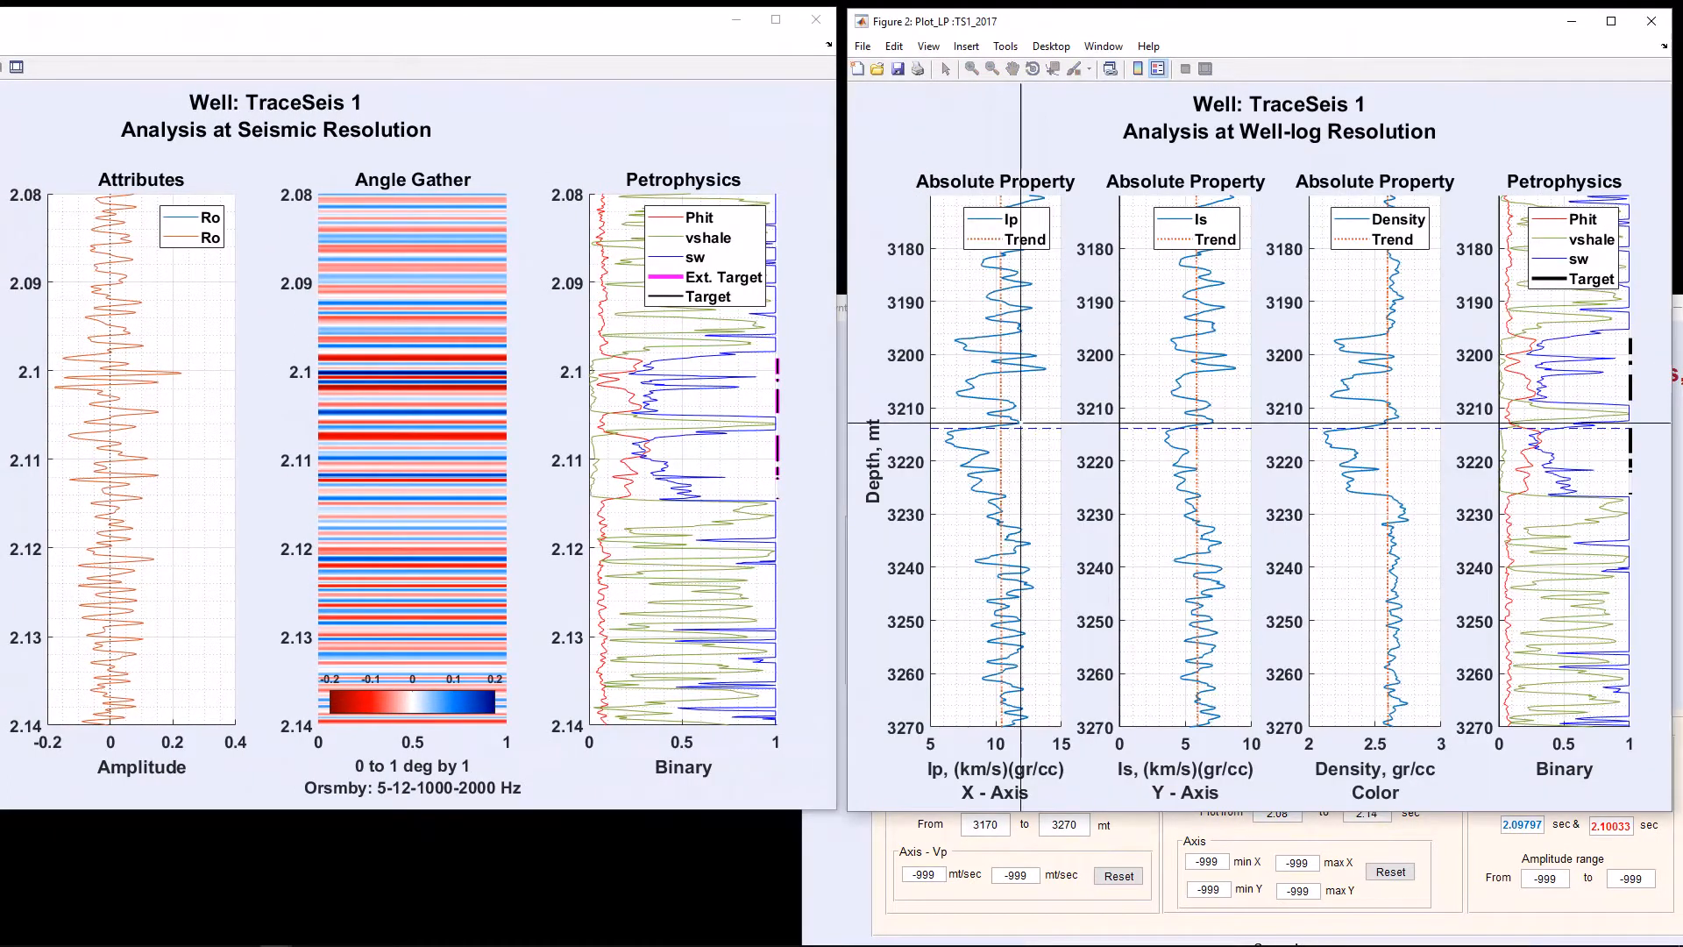
click(1014, 335)
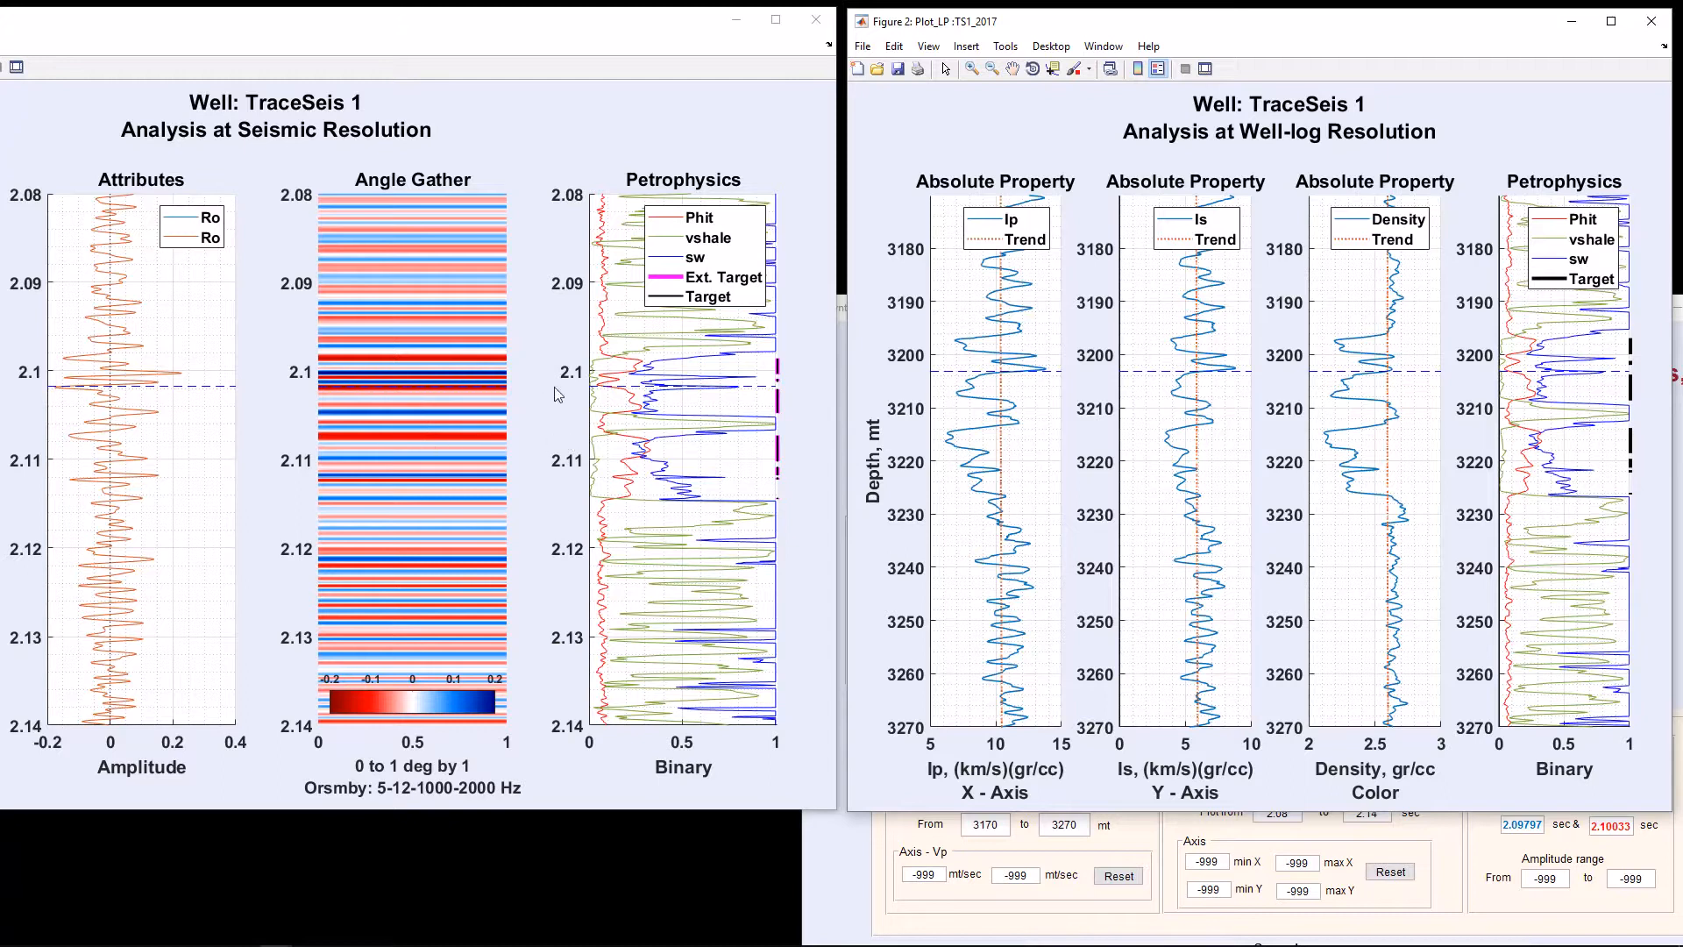
Close the 1000-2000 Hz synthetic figure and replot the synthetic data with upper Orsmby wavelet frequencies of 100 and 150 Hz
click(823, 23)
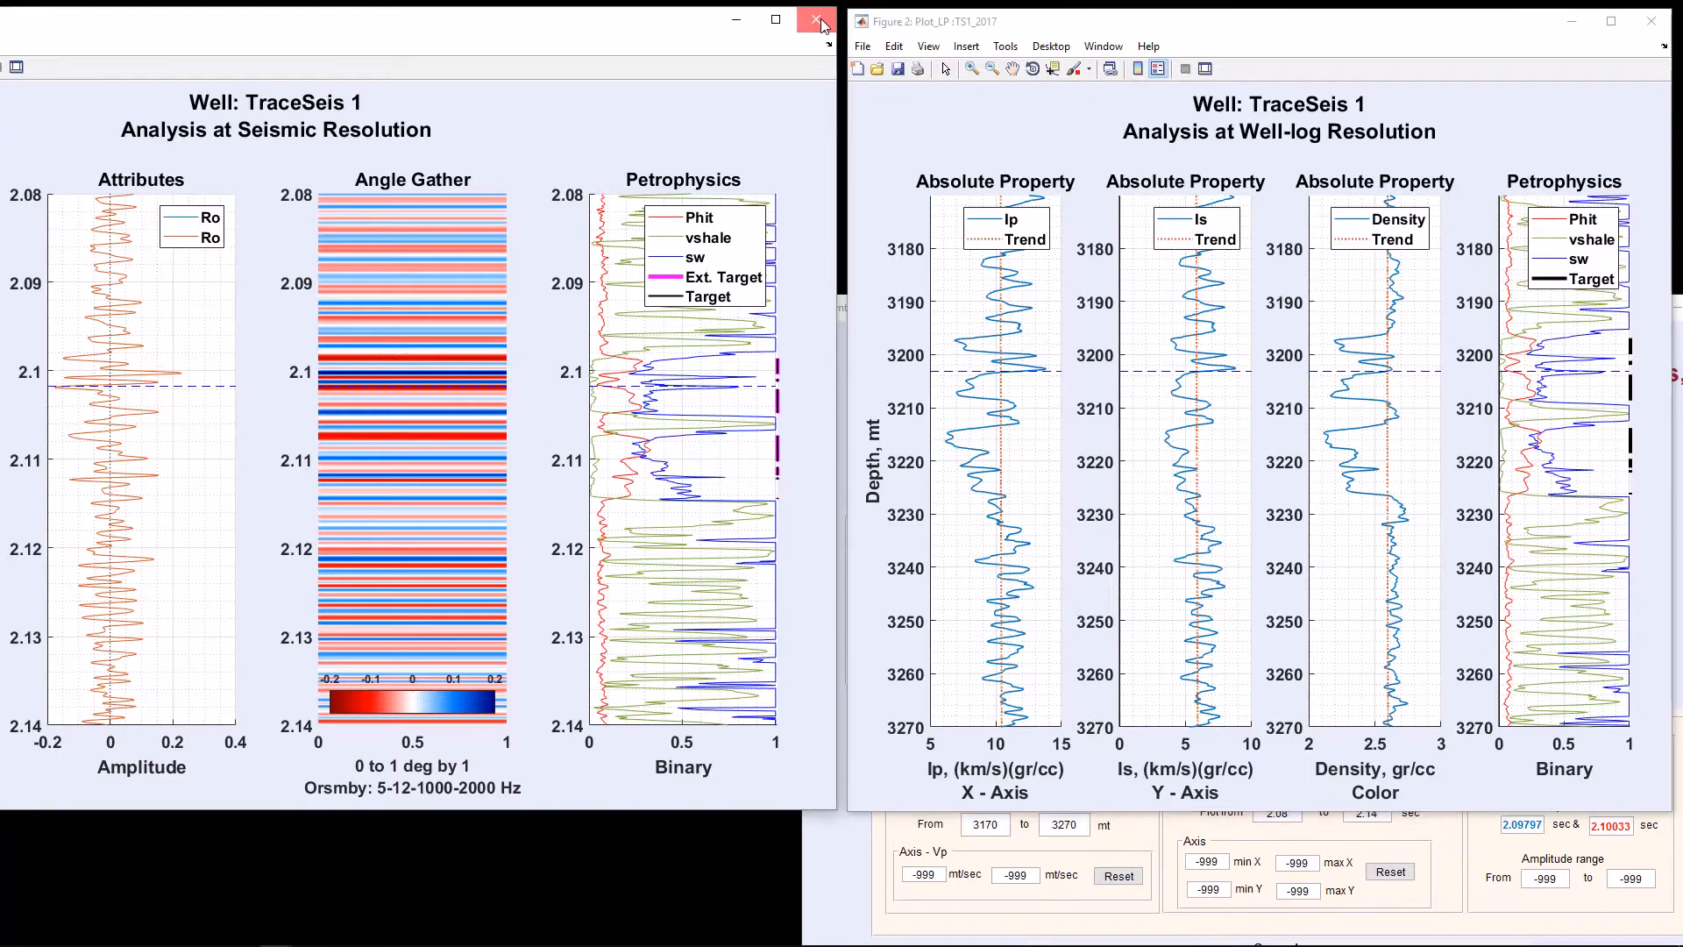
click(822, 22)
click(828, 459)
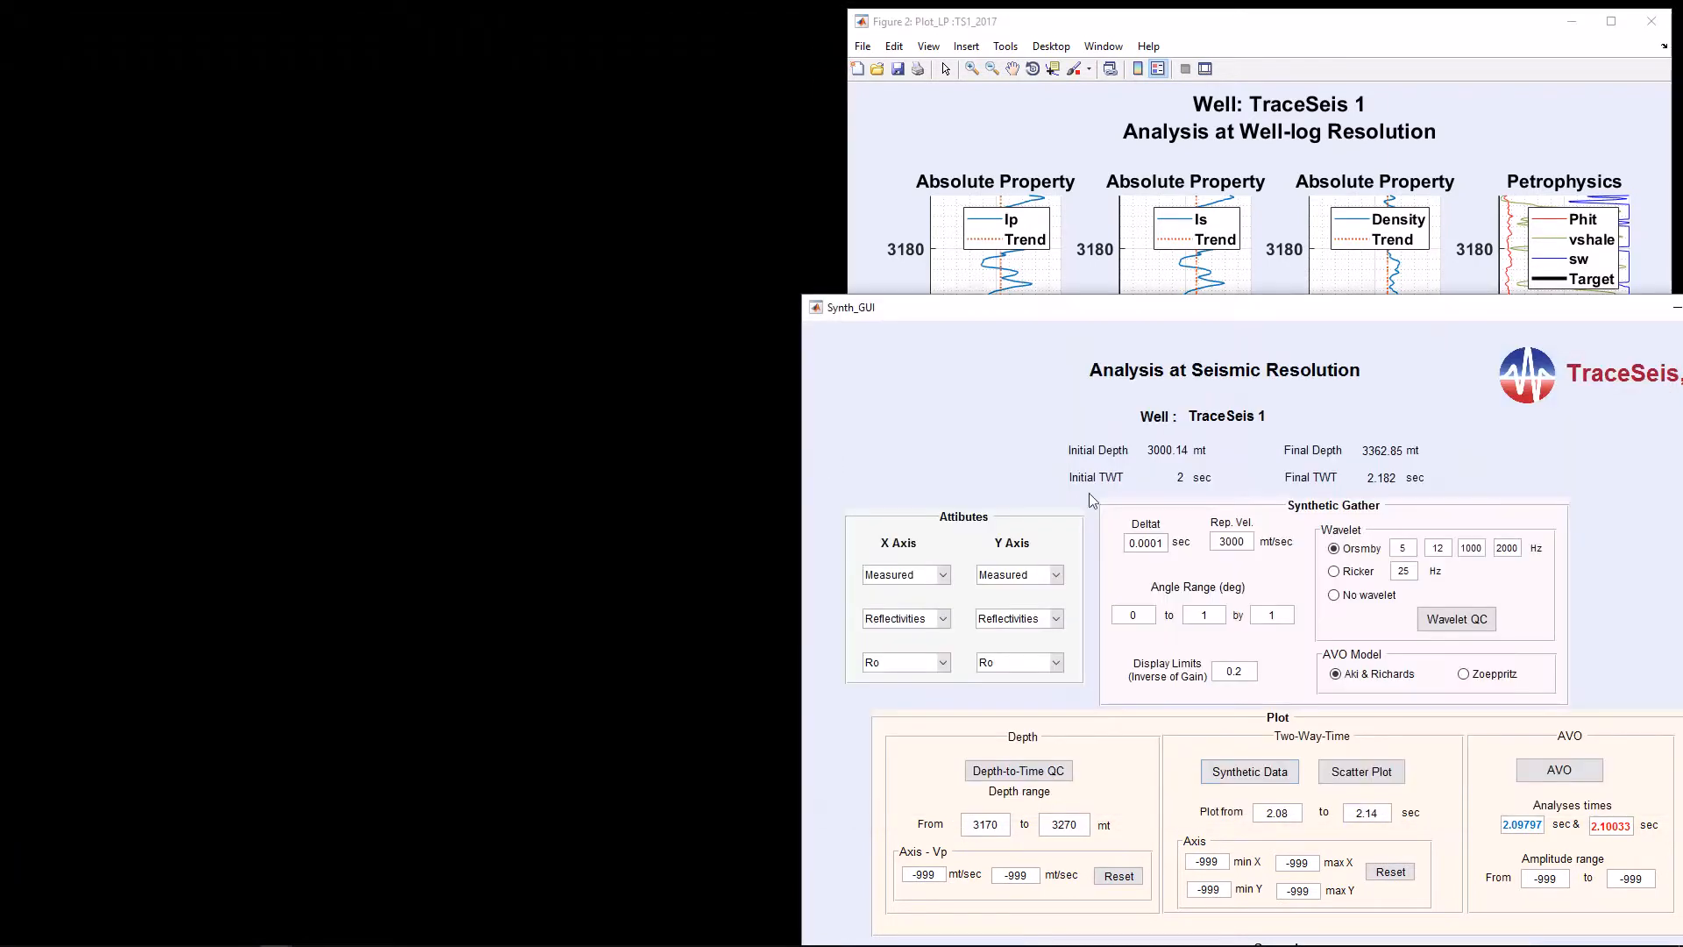
drag(1481, 549, 1454, 551)
text(1)
drag(1522, 555, 1460, 551)
text(15)
click(1262, 775)
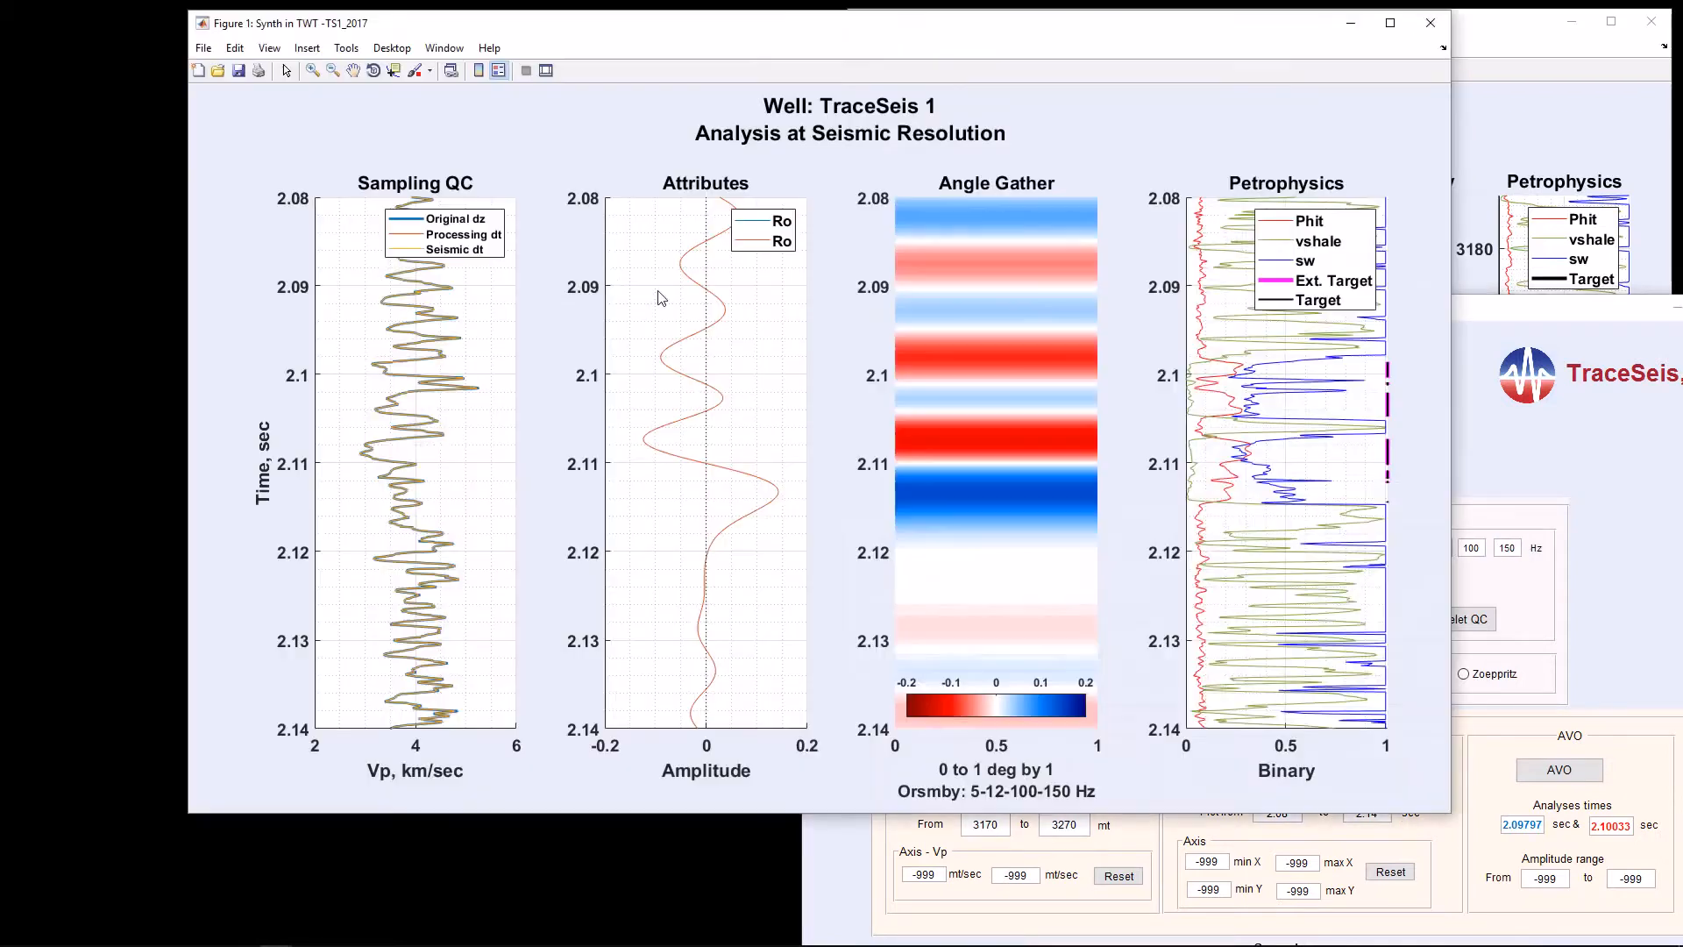
Fit the 5-12-100-150 Hz synthetic figure beside the well-log plot and bring the log plot forward
drag(775, 23, 244, 26)
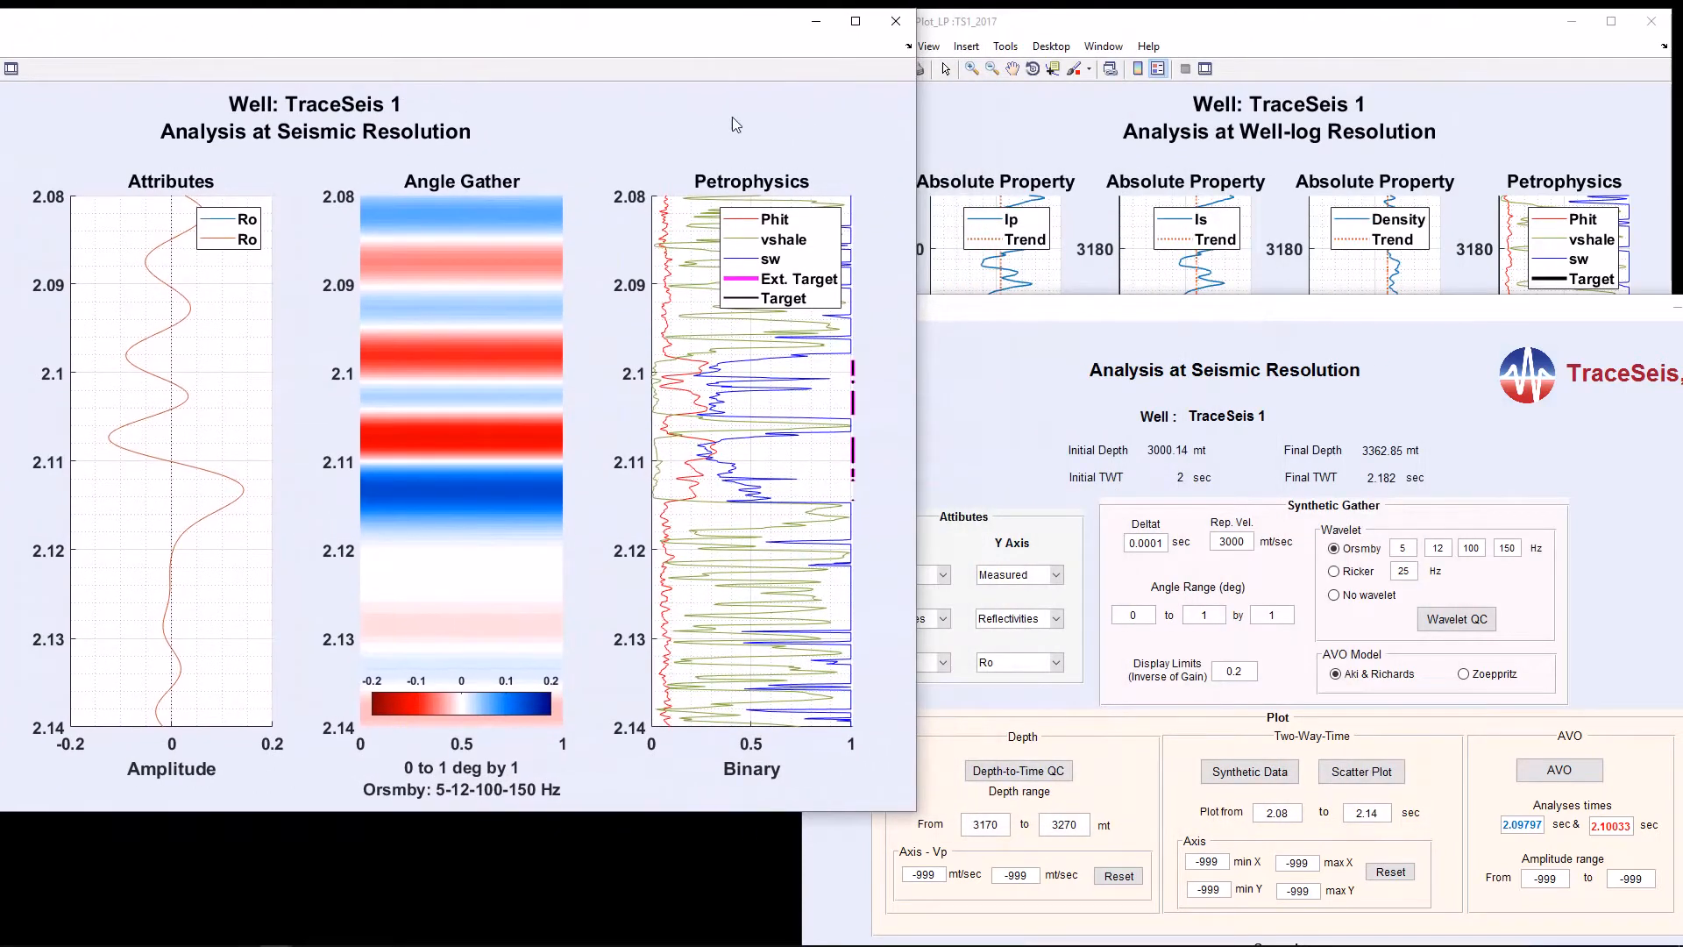
drag(917, 129, 839, 129)
click(1136, 37)
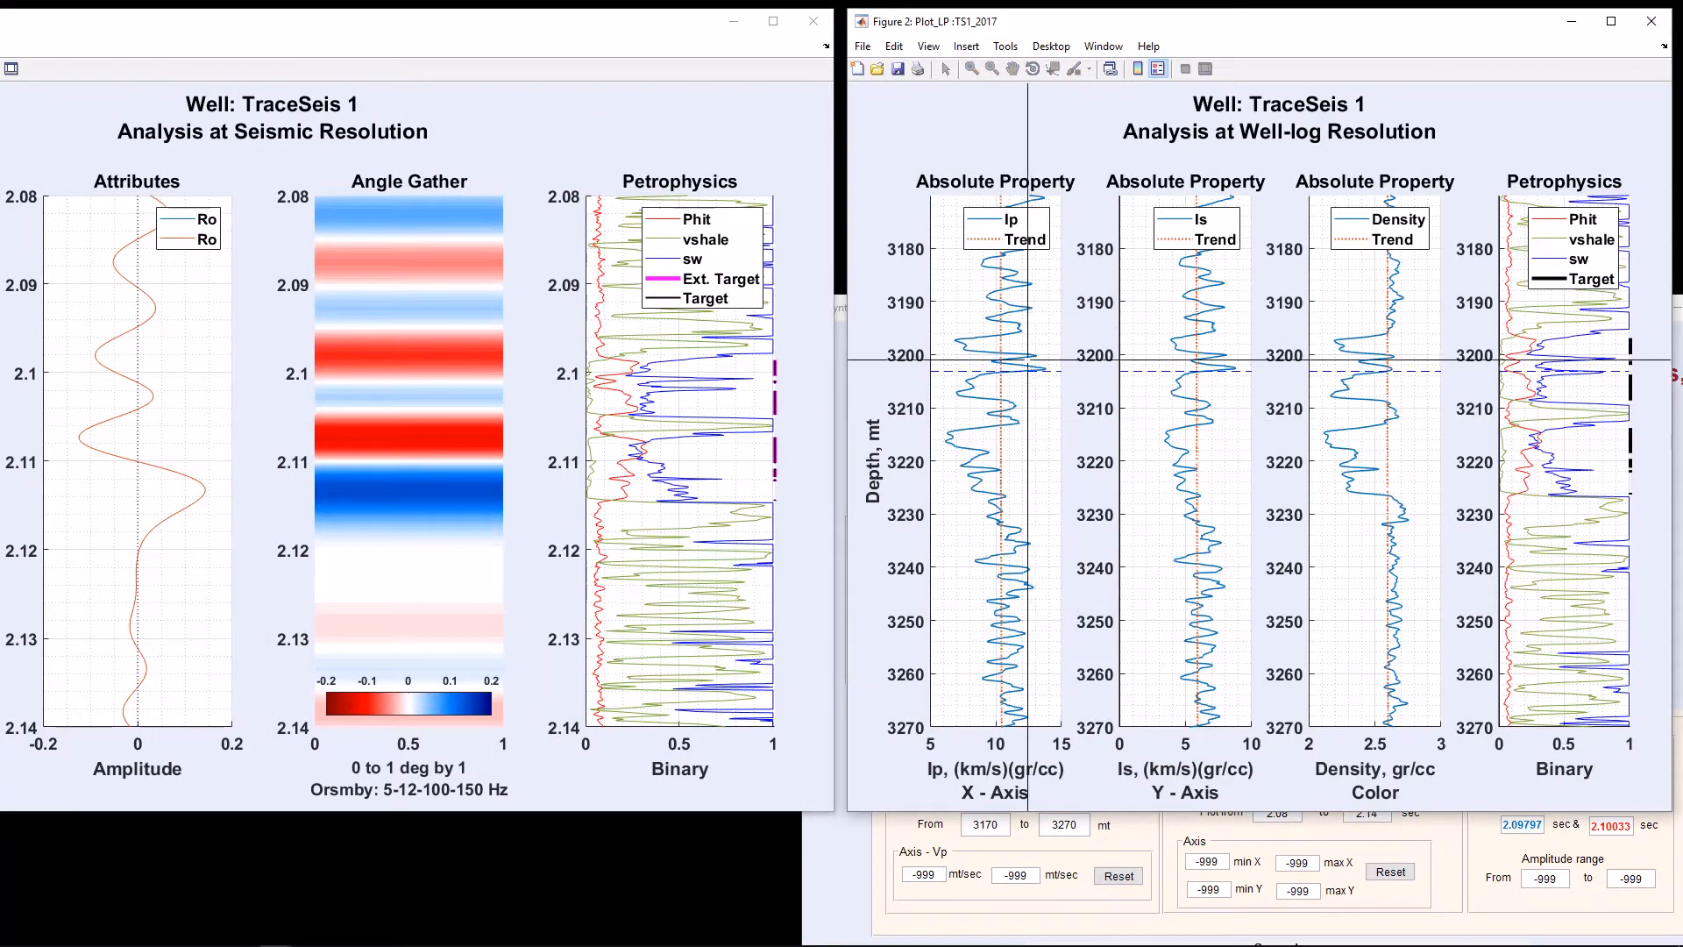
Mark depths of about 3197, 3200, 3203 and 3227 mt on the Ip log to correlate them with the 100-150 Hz synthetic
click(1028, 337)
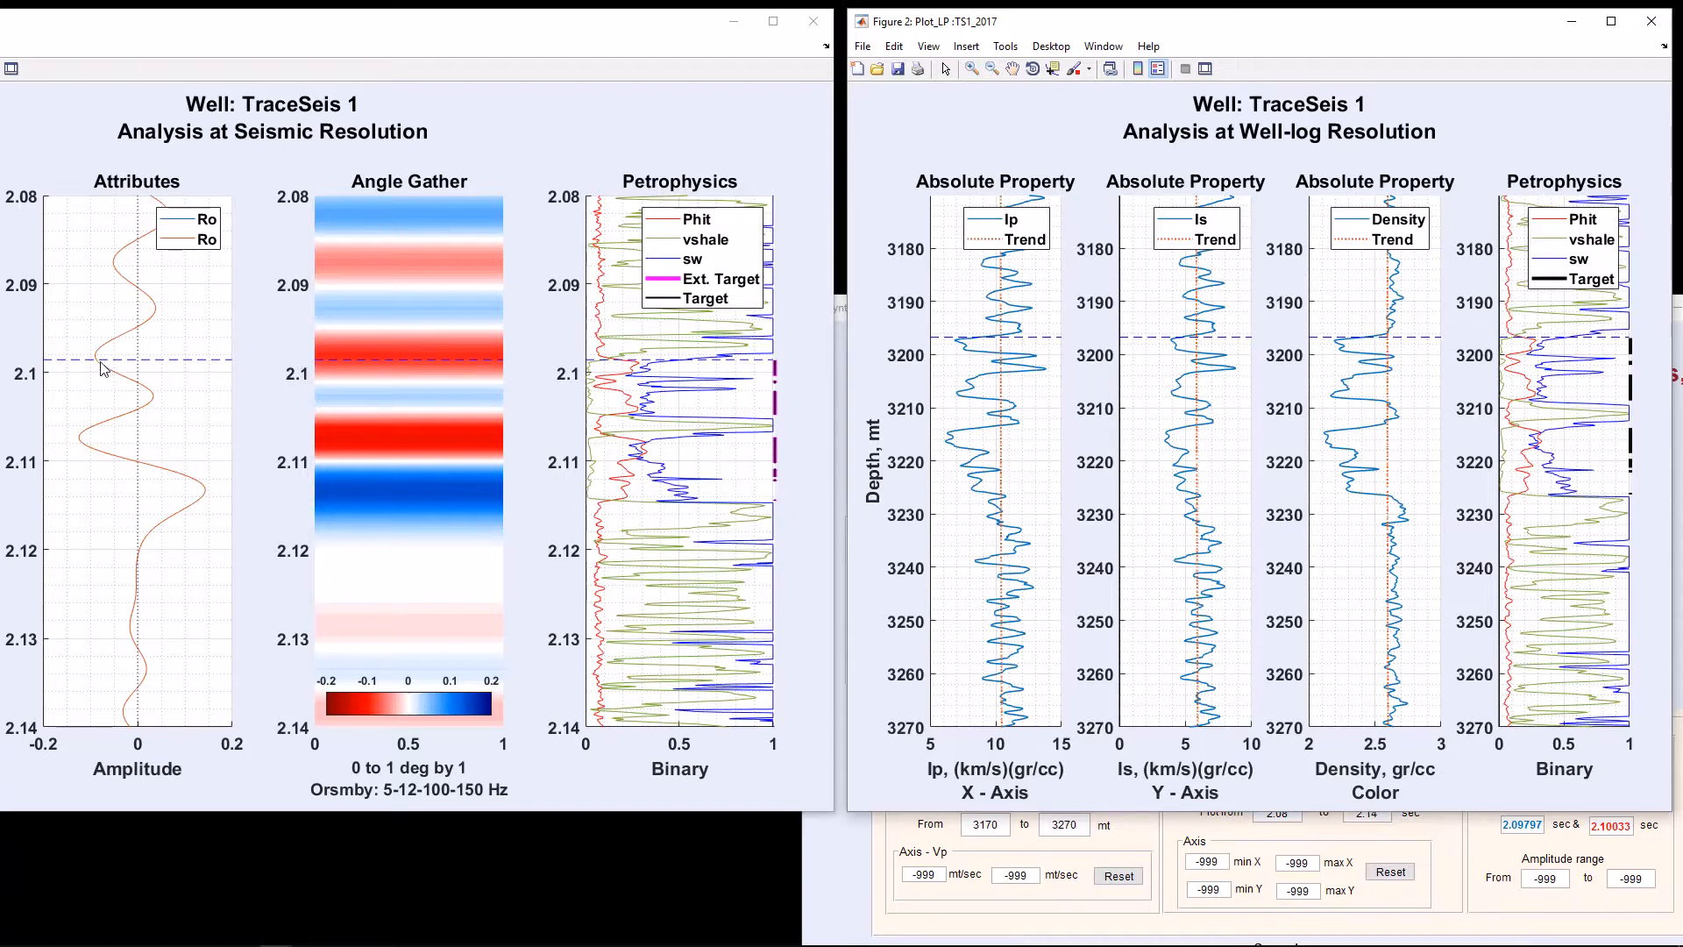
click(985, 354)
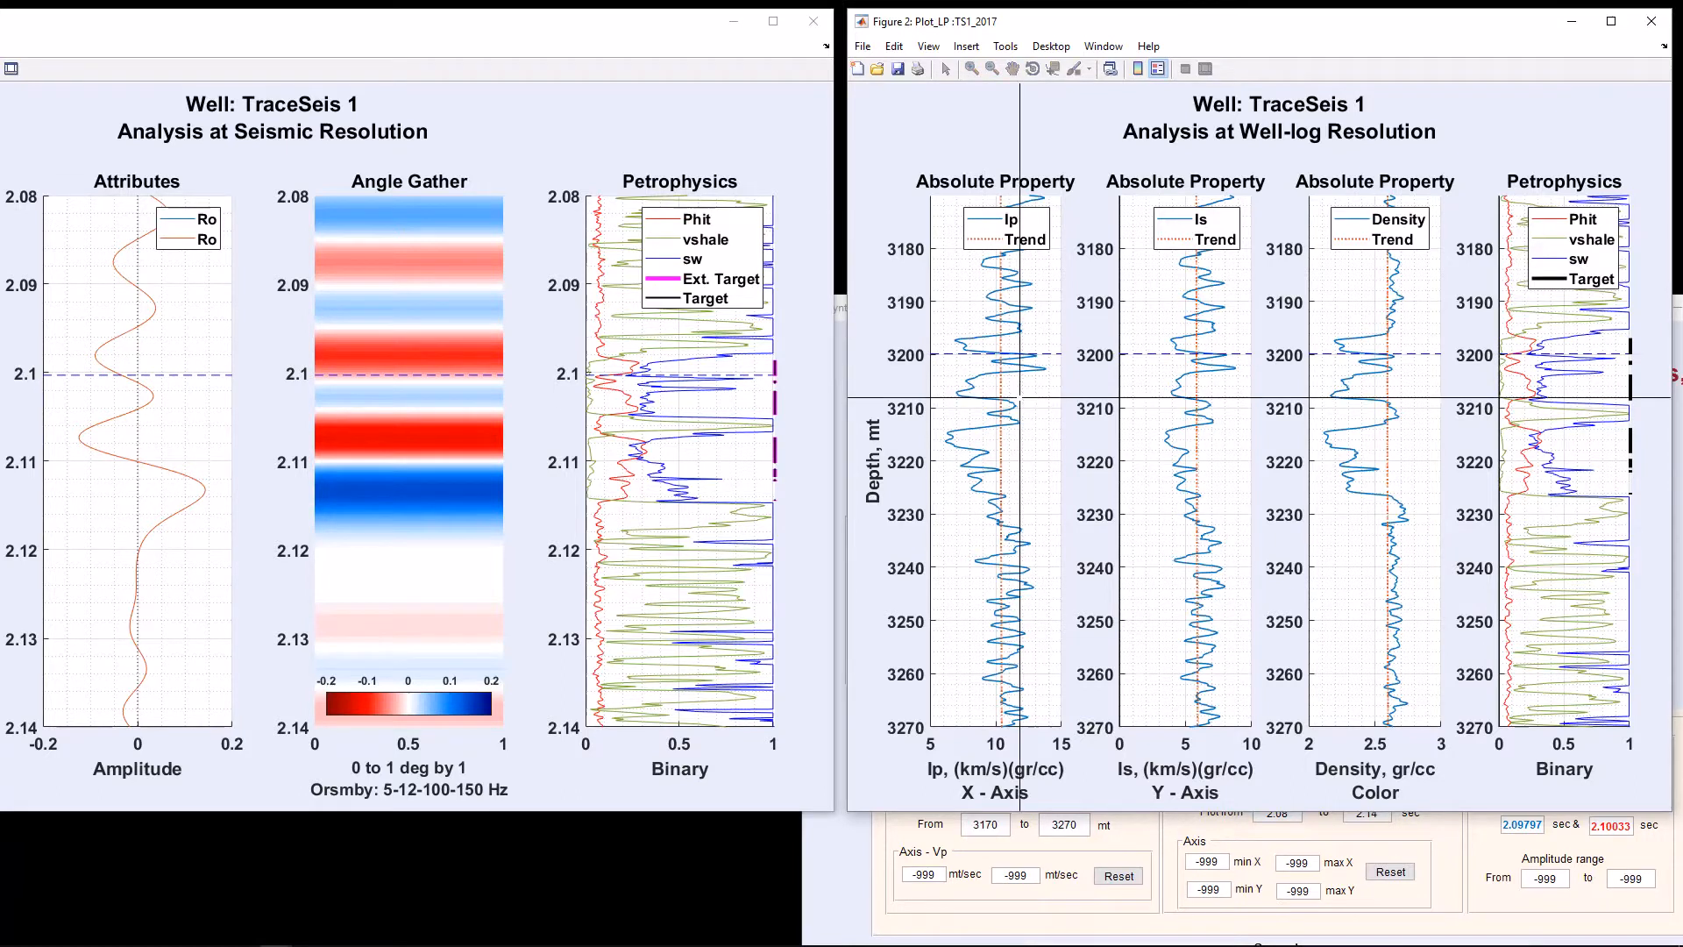
click(1024, 373)
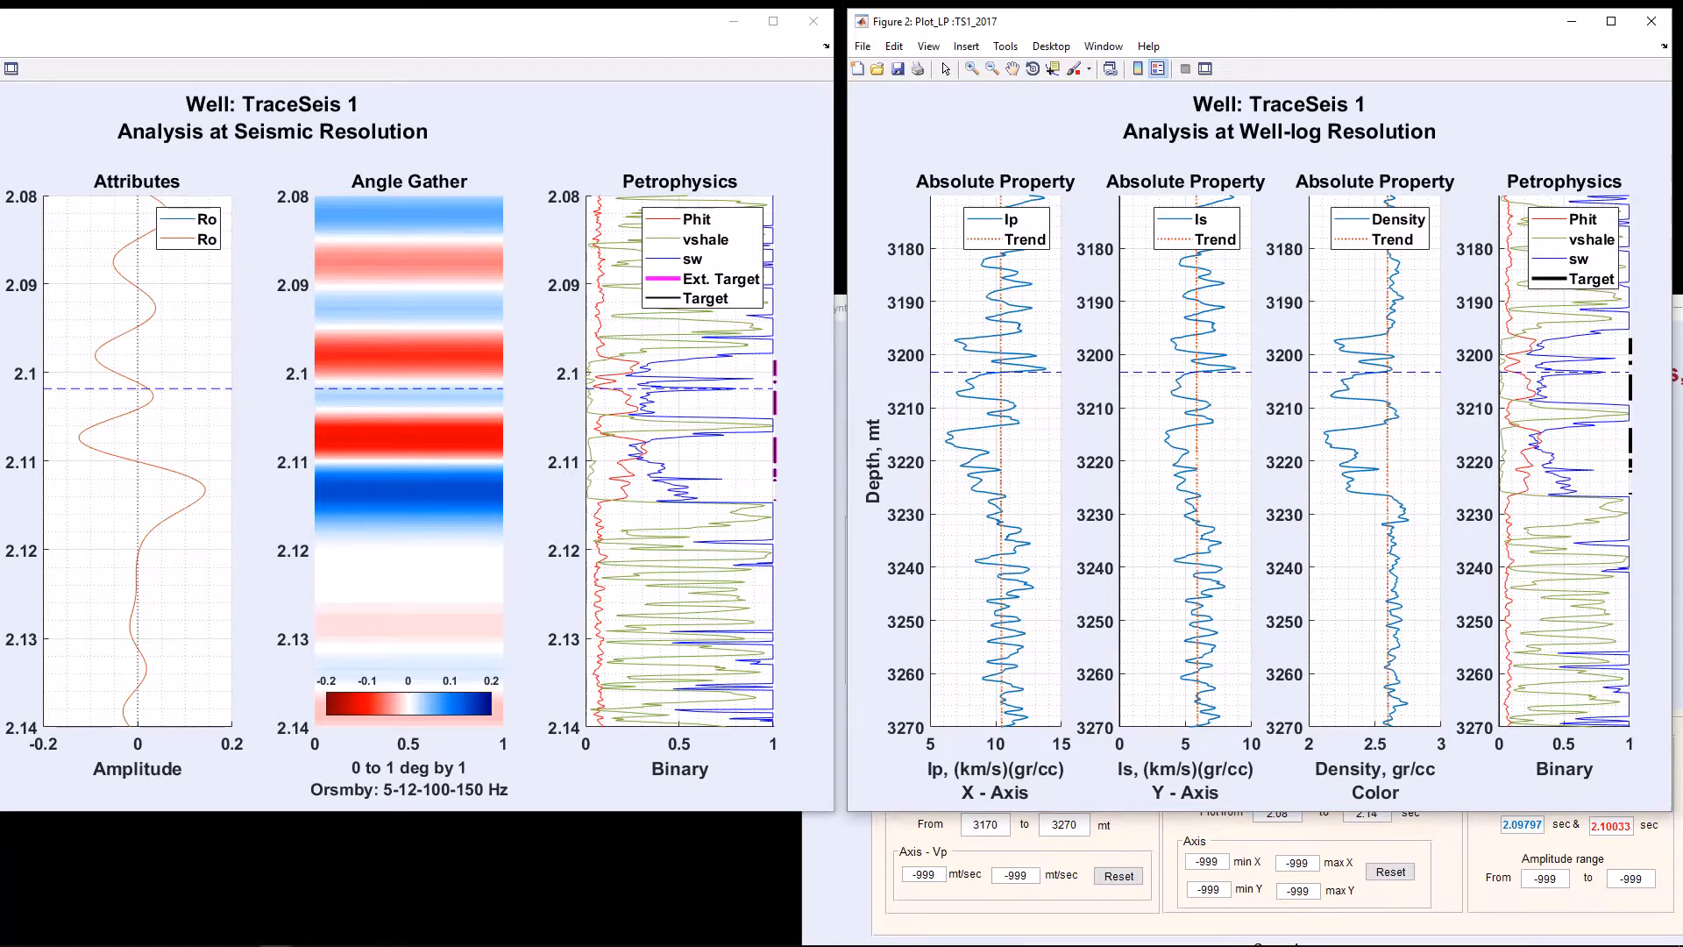
click(989, 495)
Close the 100-150 Hz synthetic figure and replot the synthetic data with upper Orsmby wavelet frequencies of 50 and 75 Hz
click(813, 21)
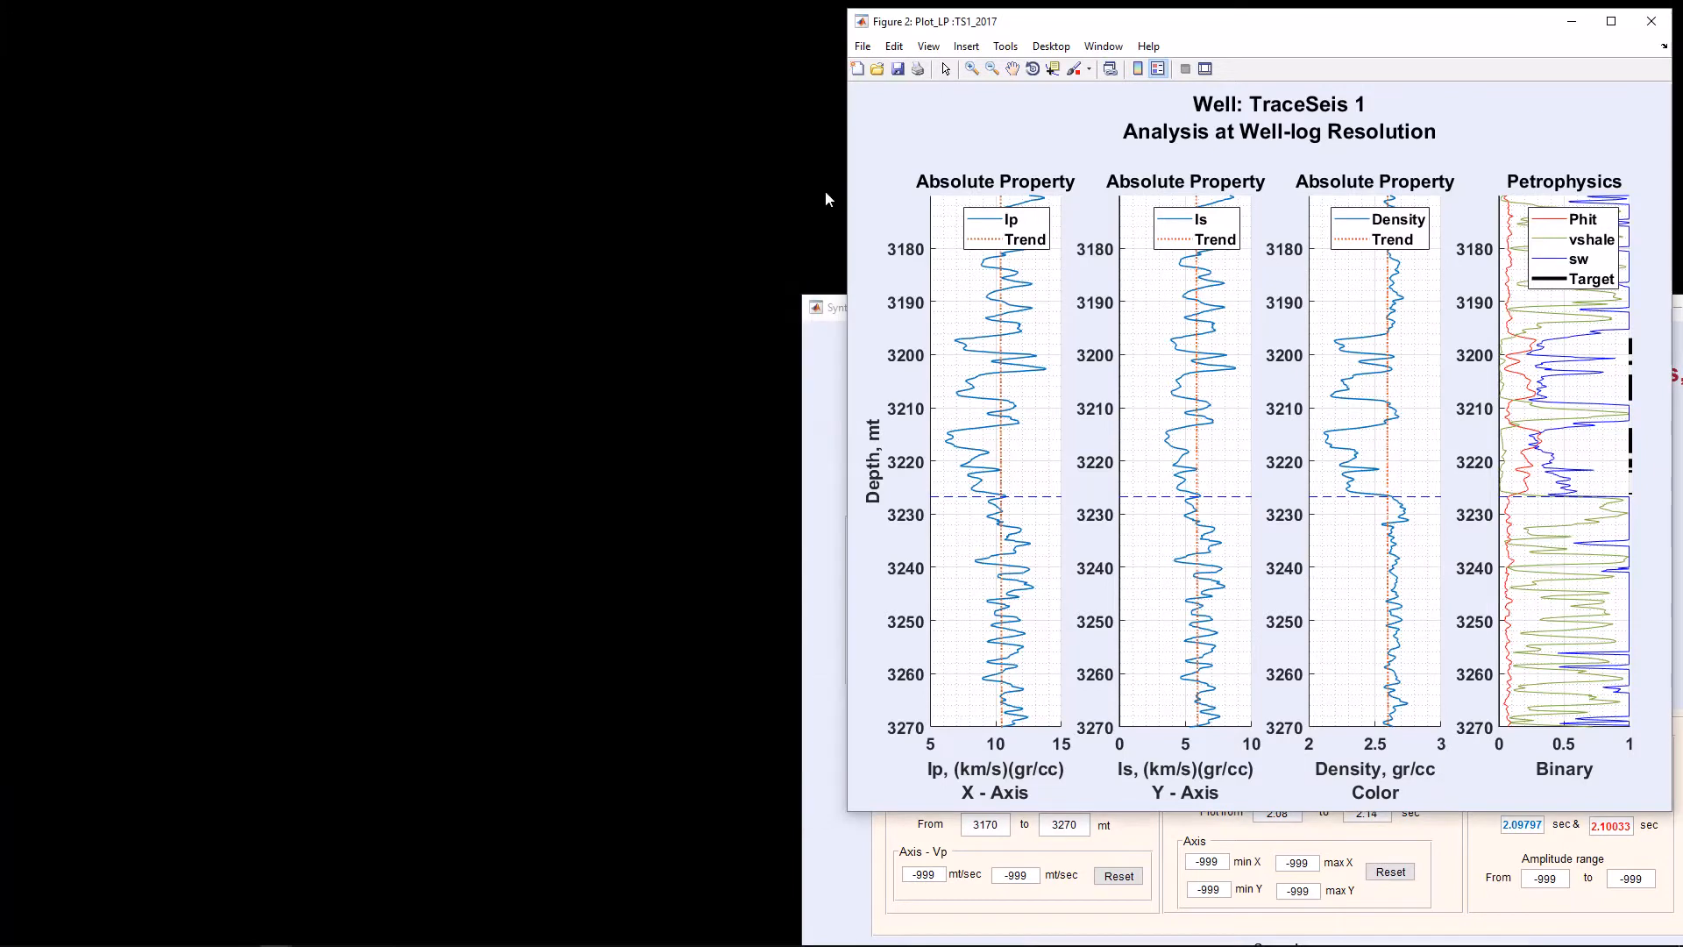
click(823, 502)
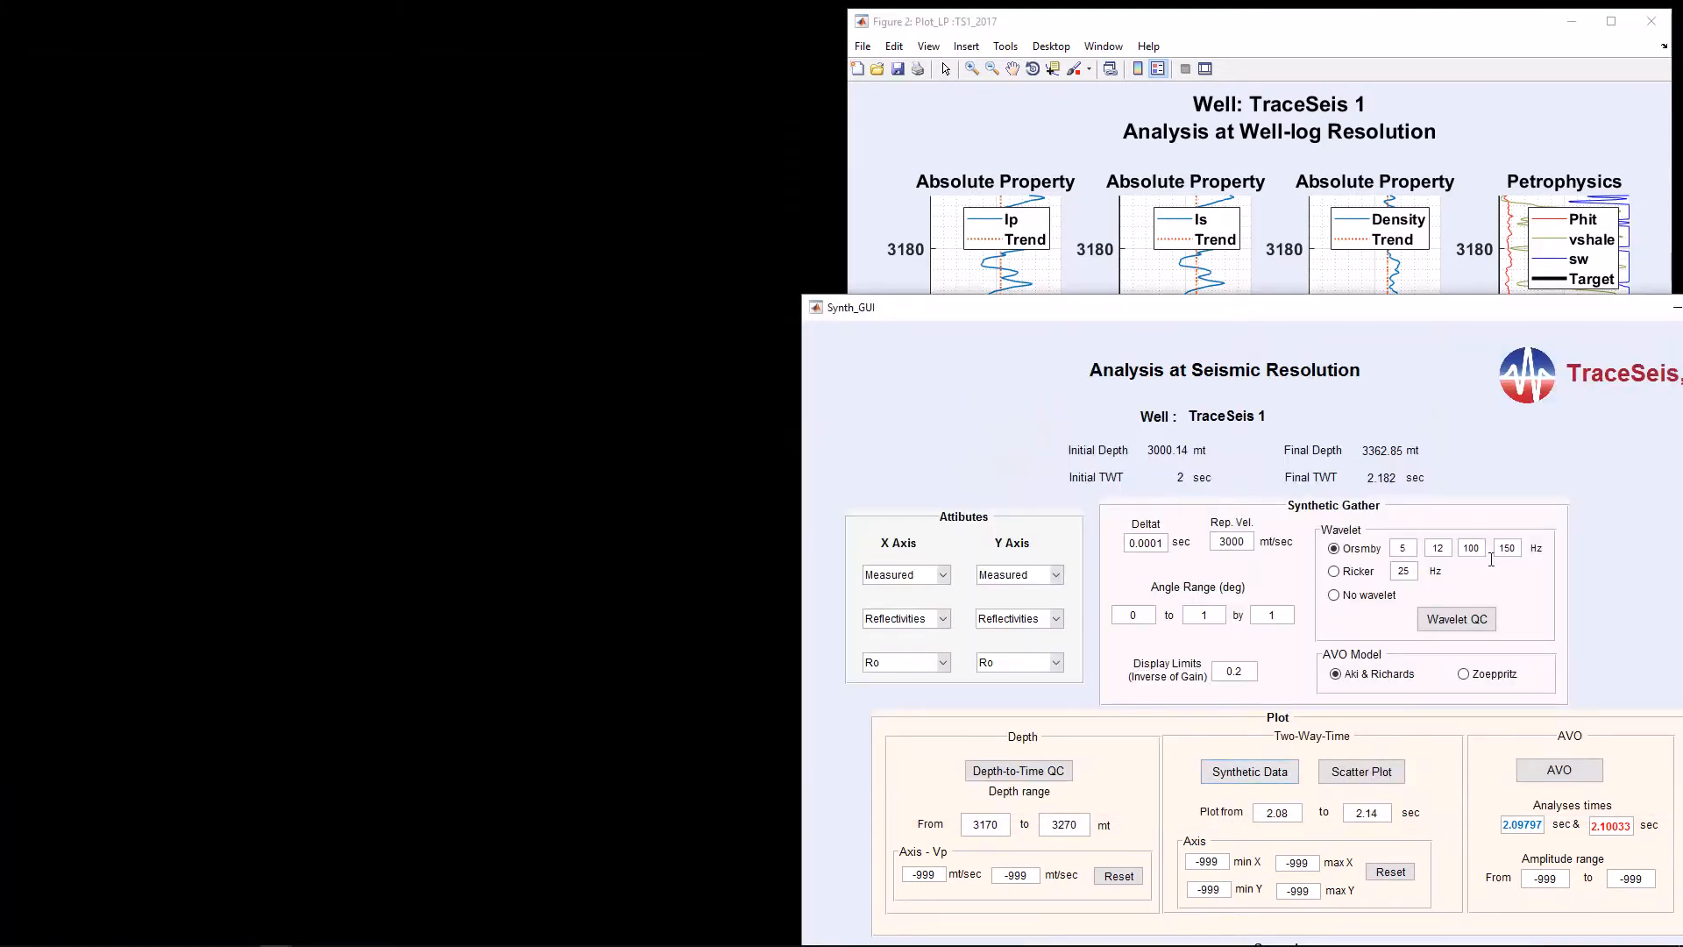
drag(1489, 556, 1425, 553)
text(50)
drag(1527, 552, 1481, 556)
text(75)
click(1252, 778)
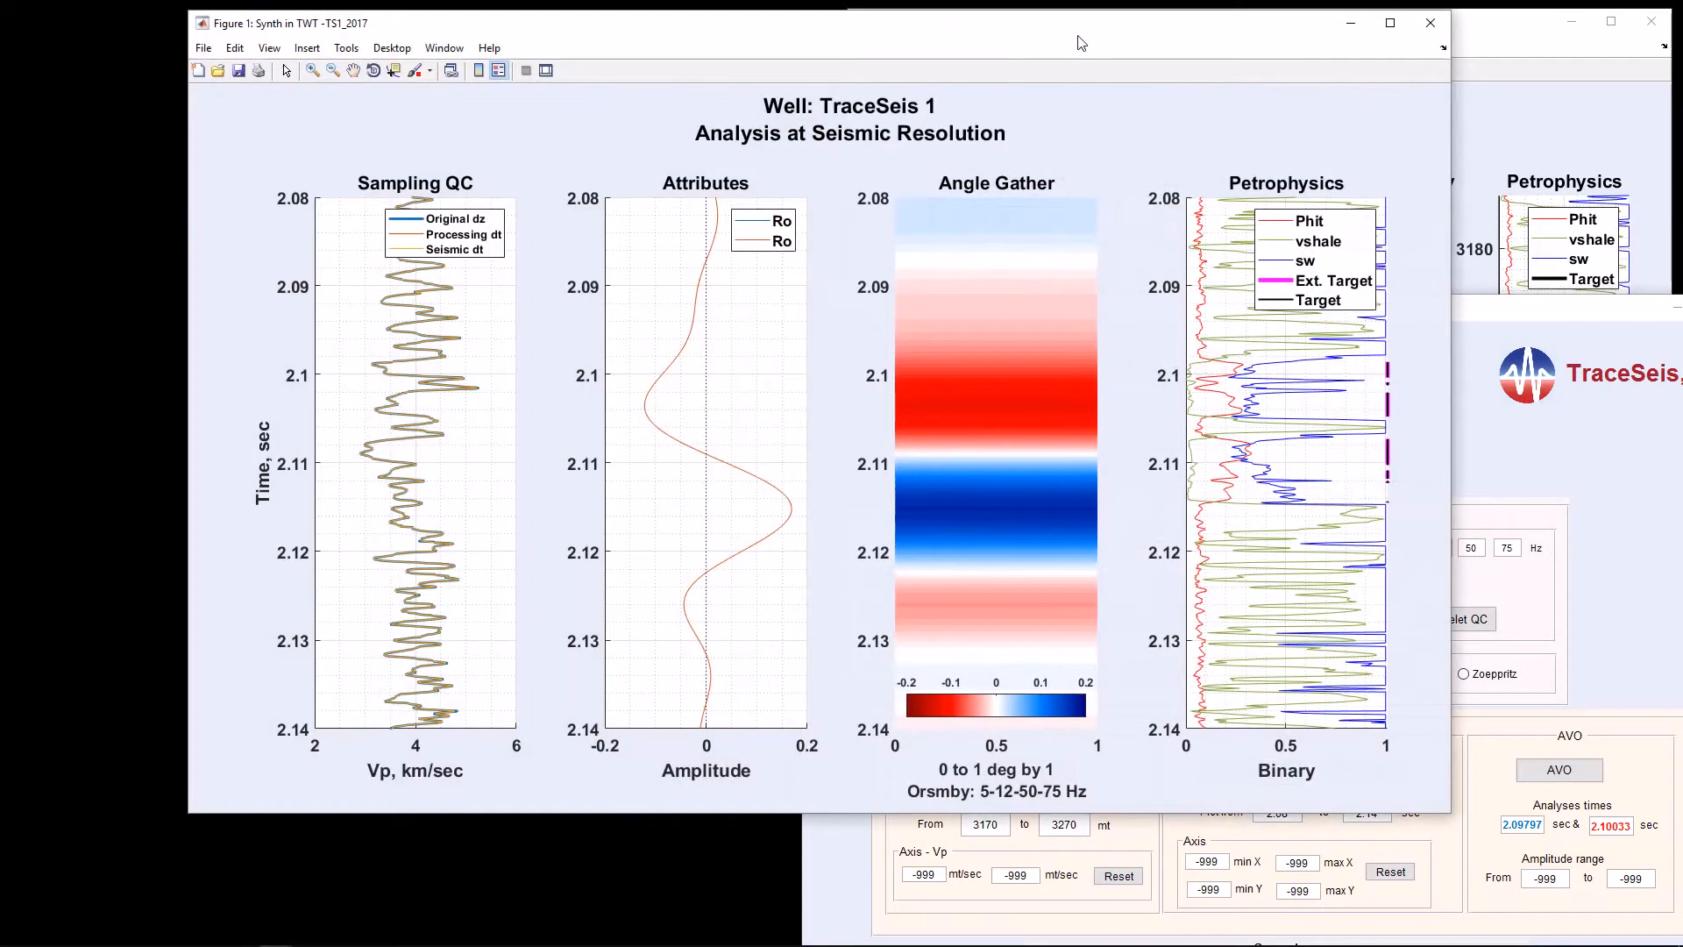
Move and narrow the 5-12-50-75 Hz synthetic figure to fit beside the well-log plot, and bring the log plot forward
drag(1083, 26, 902, 32)
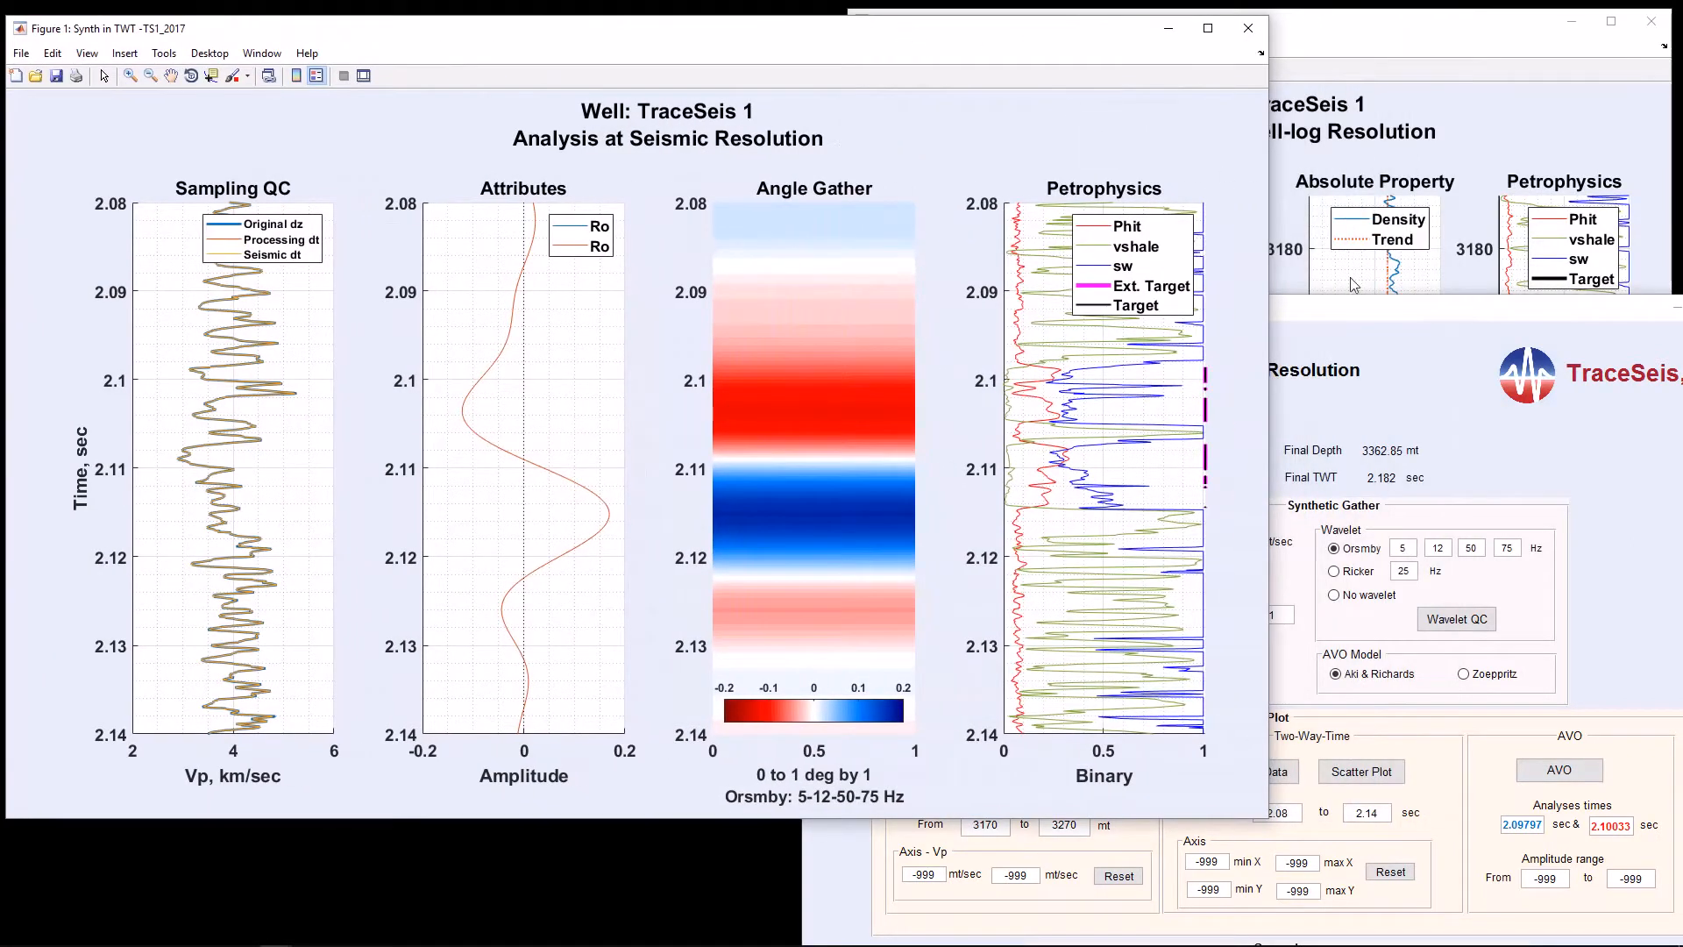
drag(1268, 263, 844, 203)
click(1304, 43)
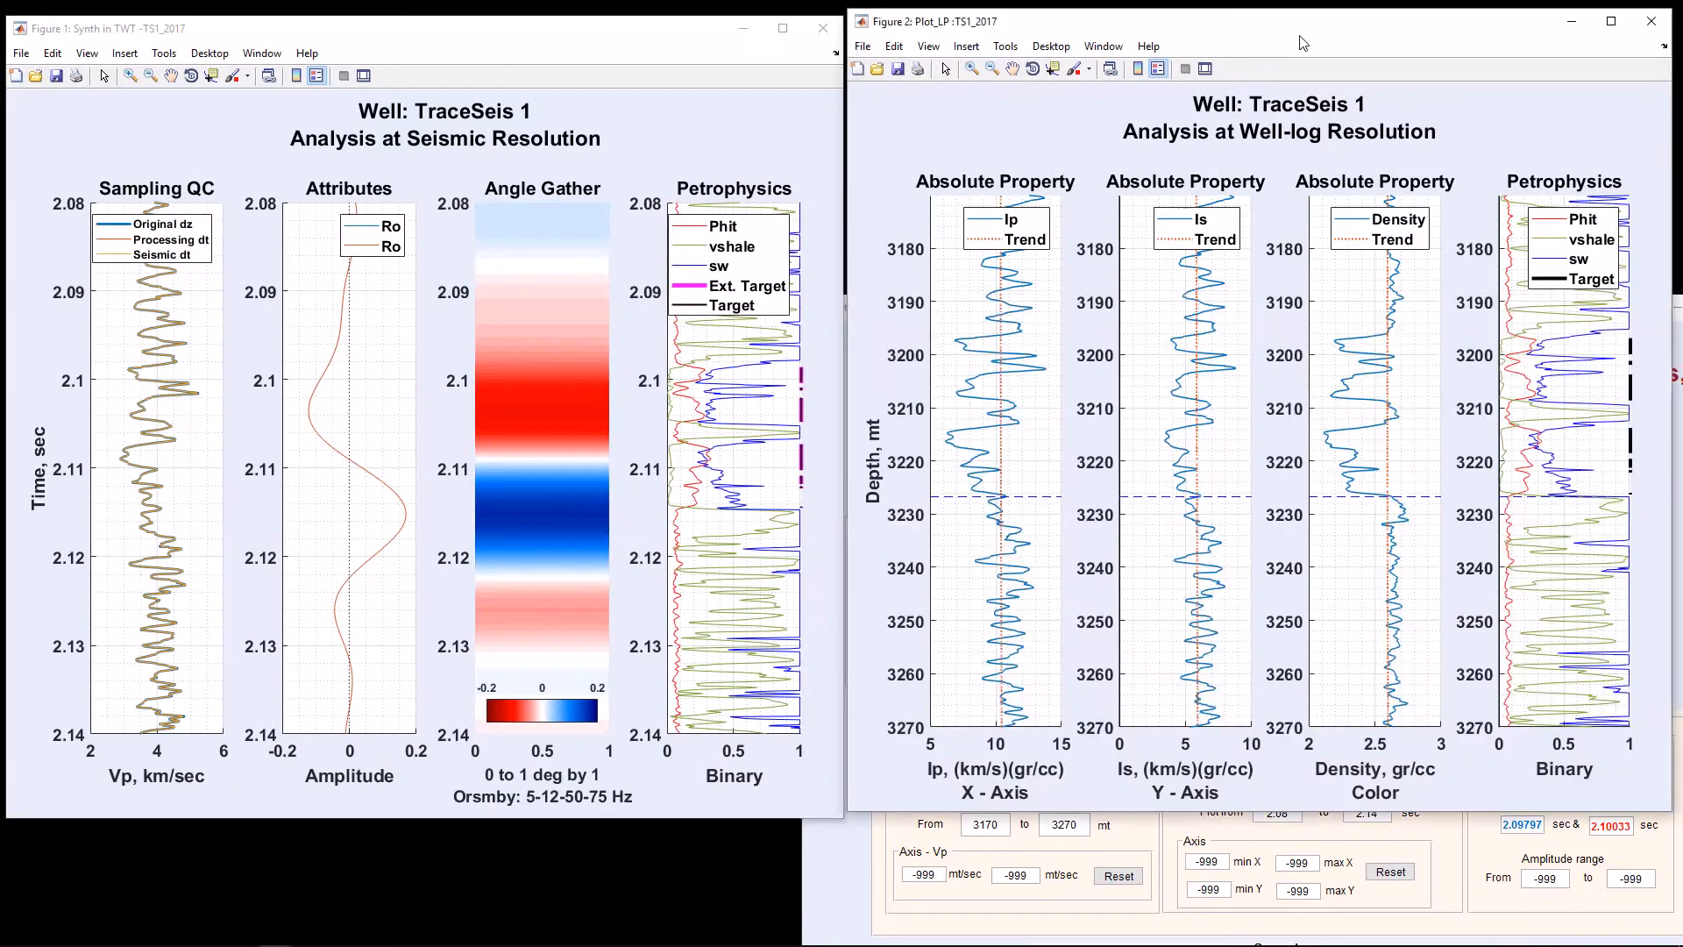
Mark the target interval's top and base on the Ip log, and the Ro trough at about 2.104 sec on the synthetic
click(1025, 338)
click(1023, 497)
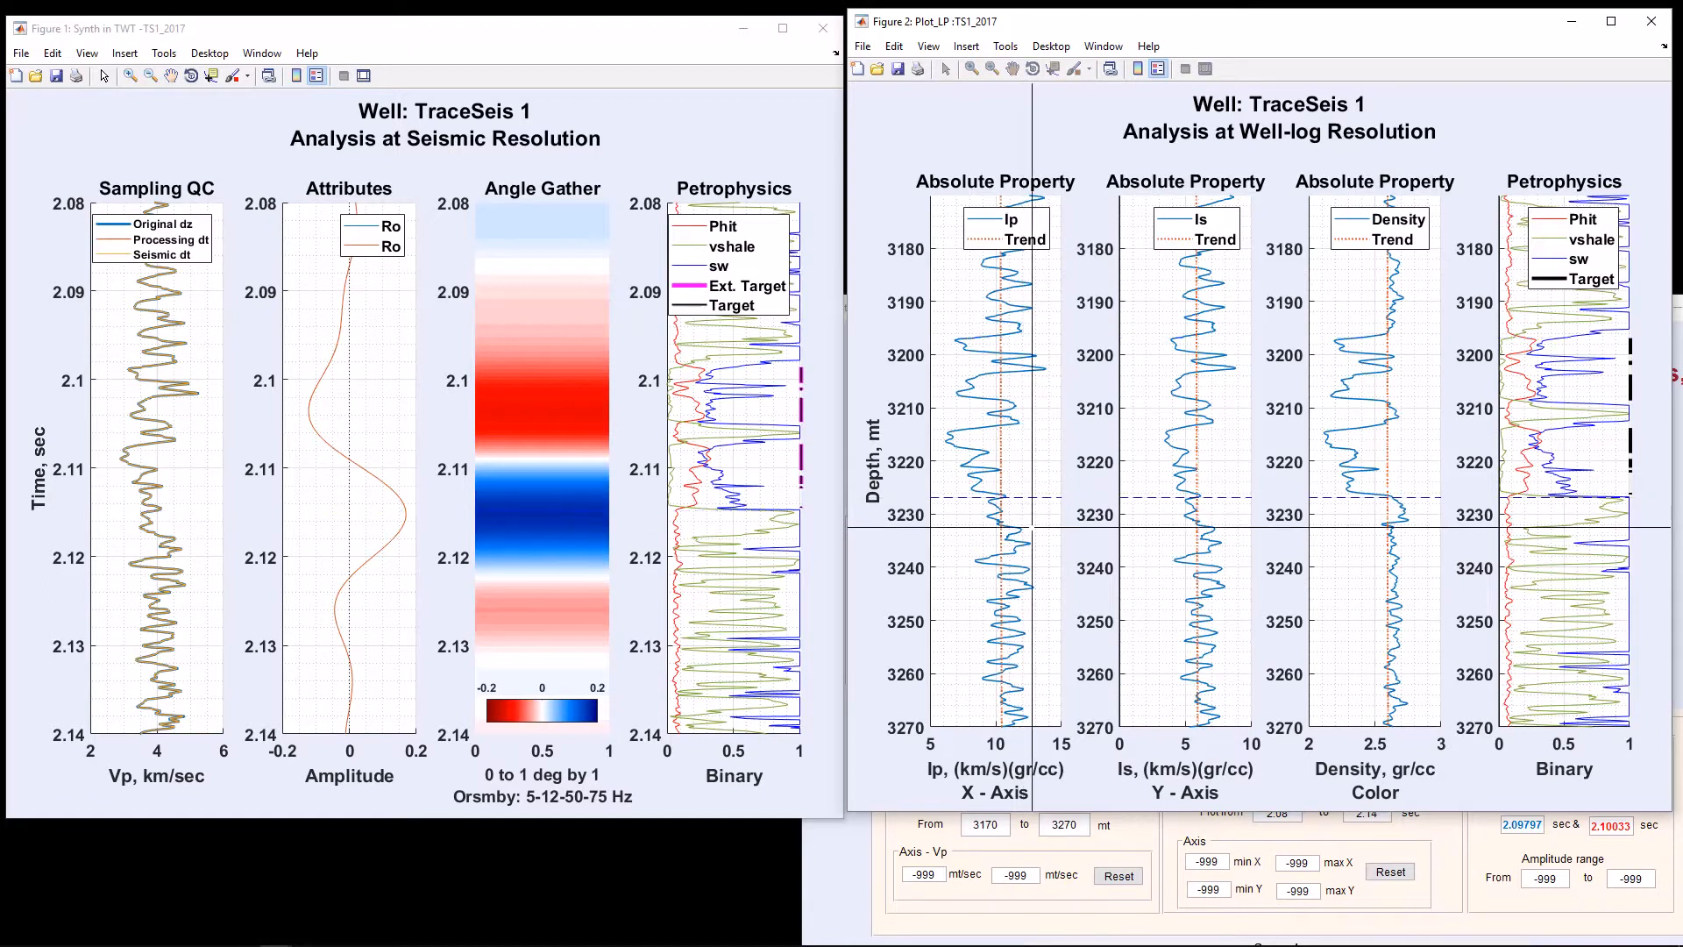
click(1032, 526)
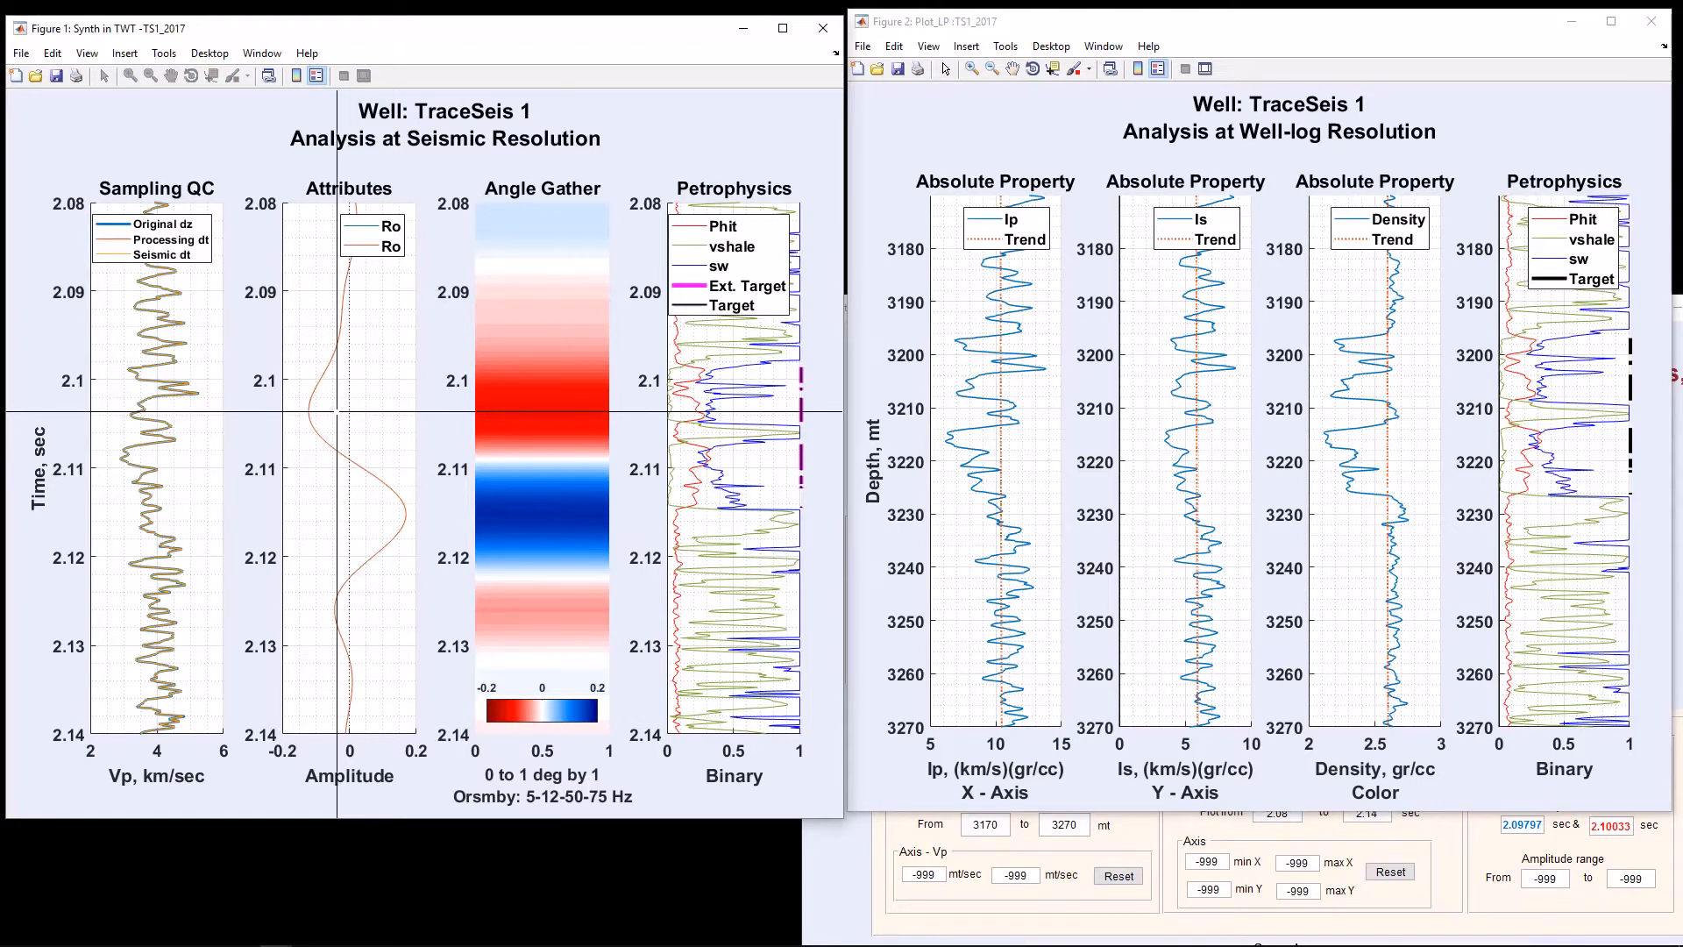
click(338, 411)
click(338, 411)
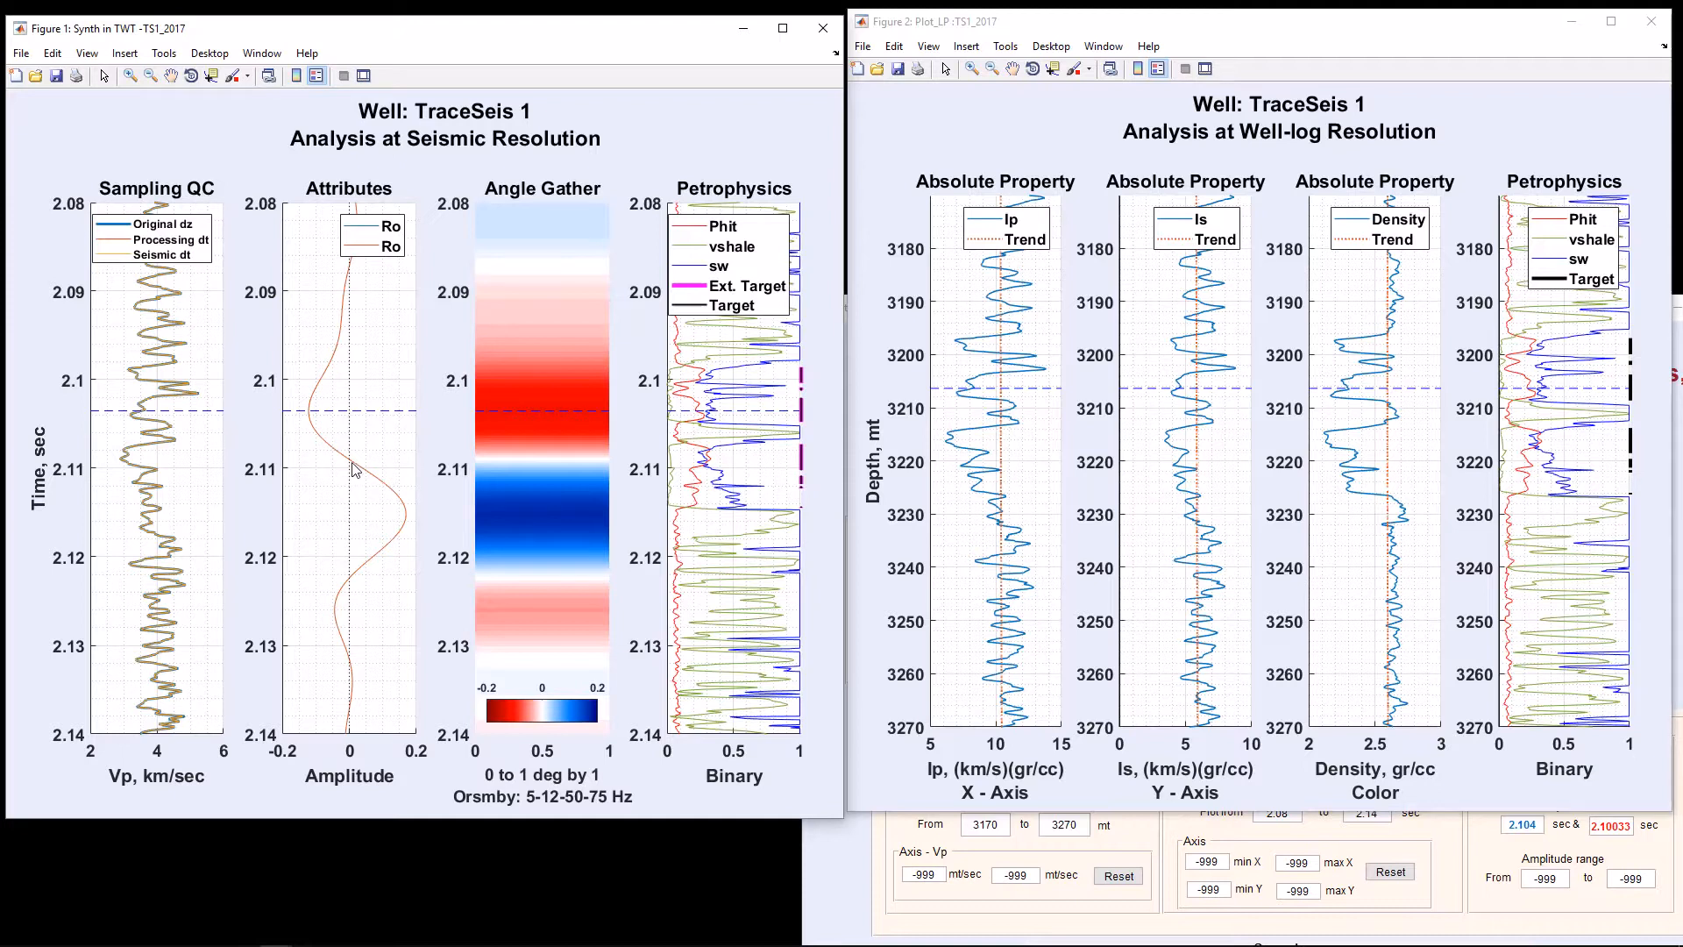
Create the well-log resolution scatter plot of Ro versus Go coloured by Target, and move it and its settings window aside
click(1682, 447)
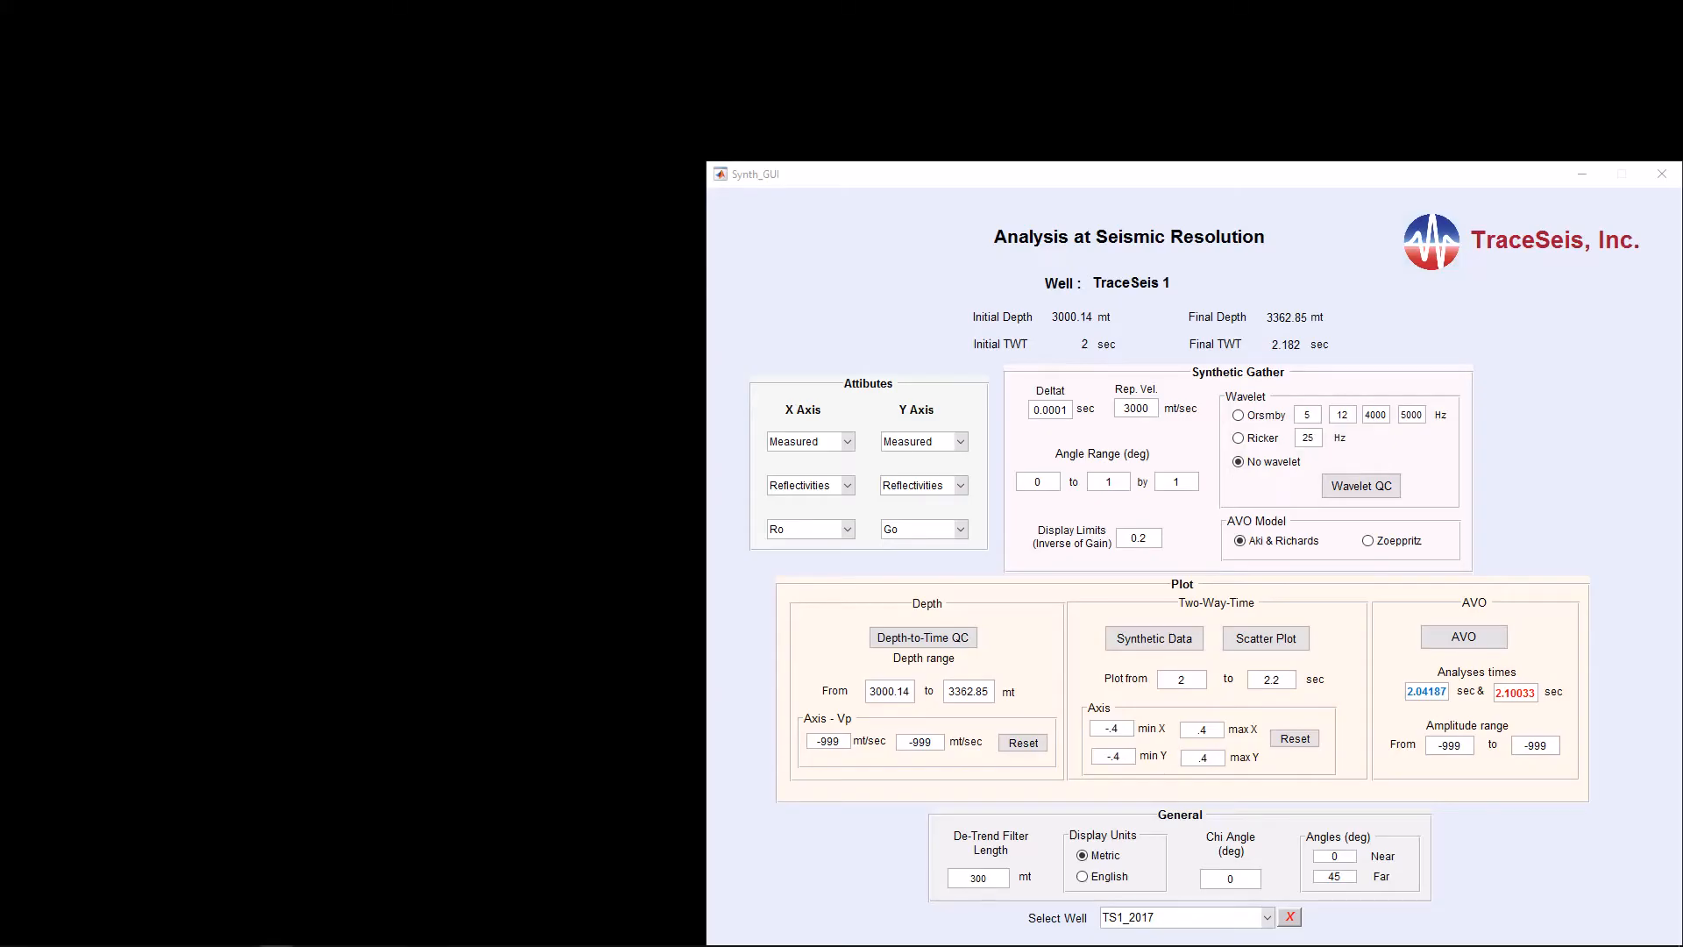
drag(1682, 131, 1153, 95)
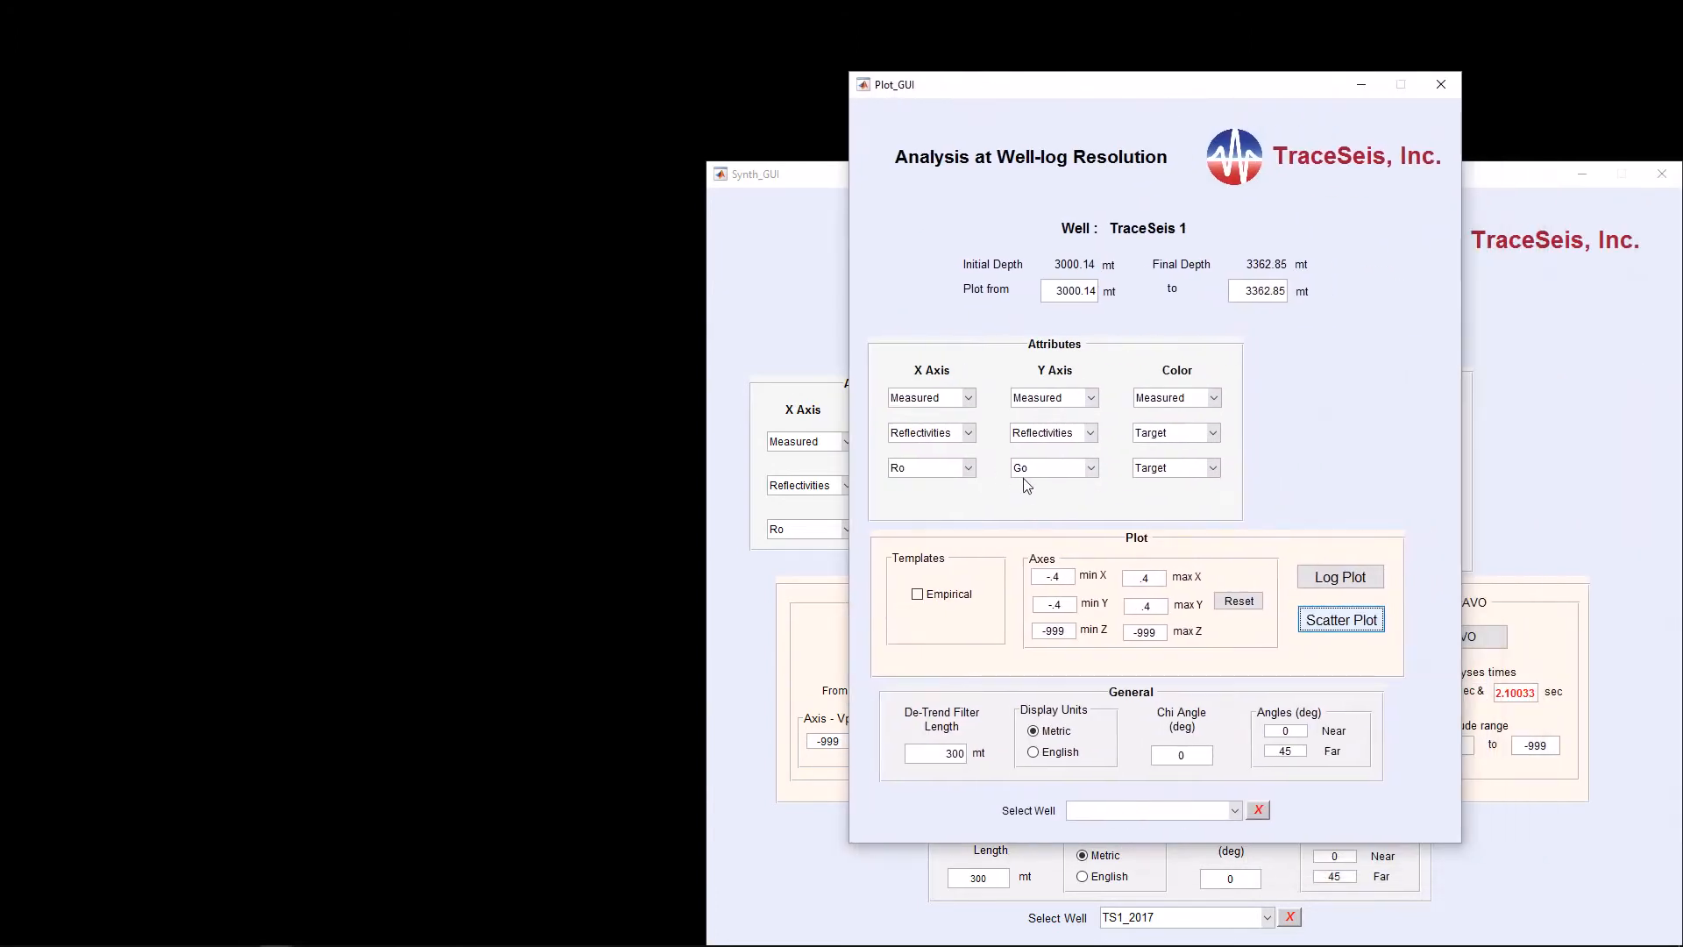
click(1351, 627)
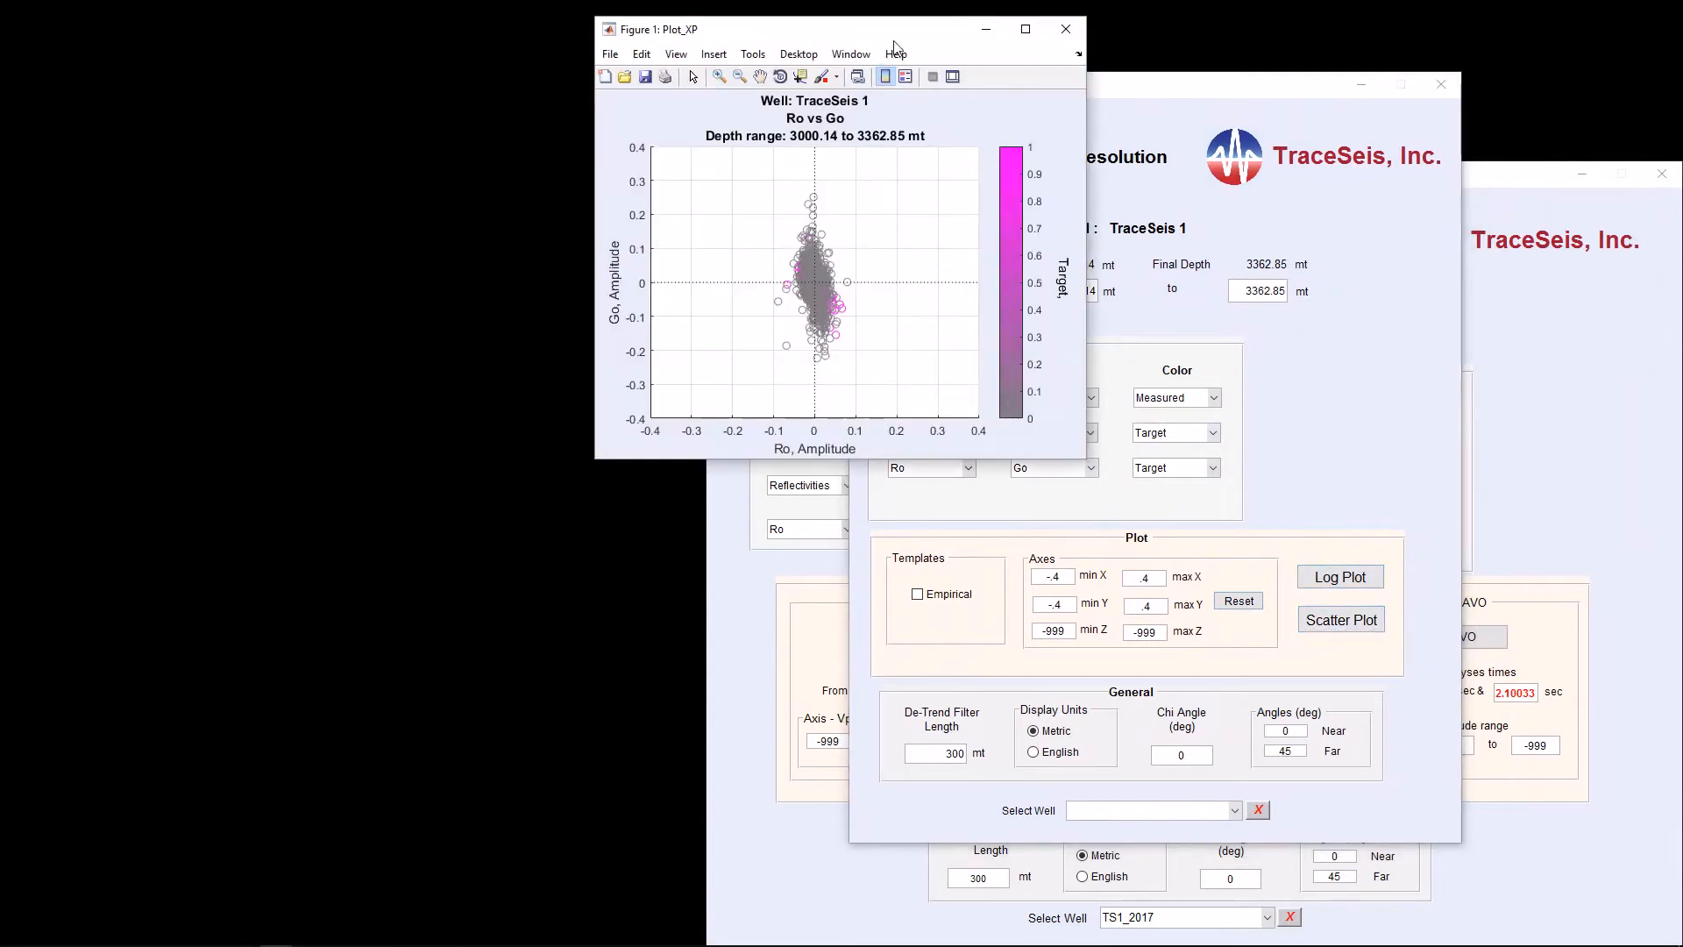
drag(899, 35, 338, 34)
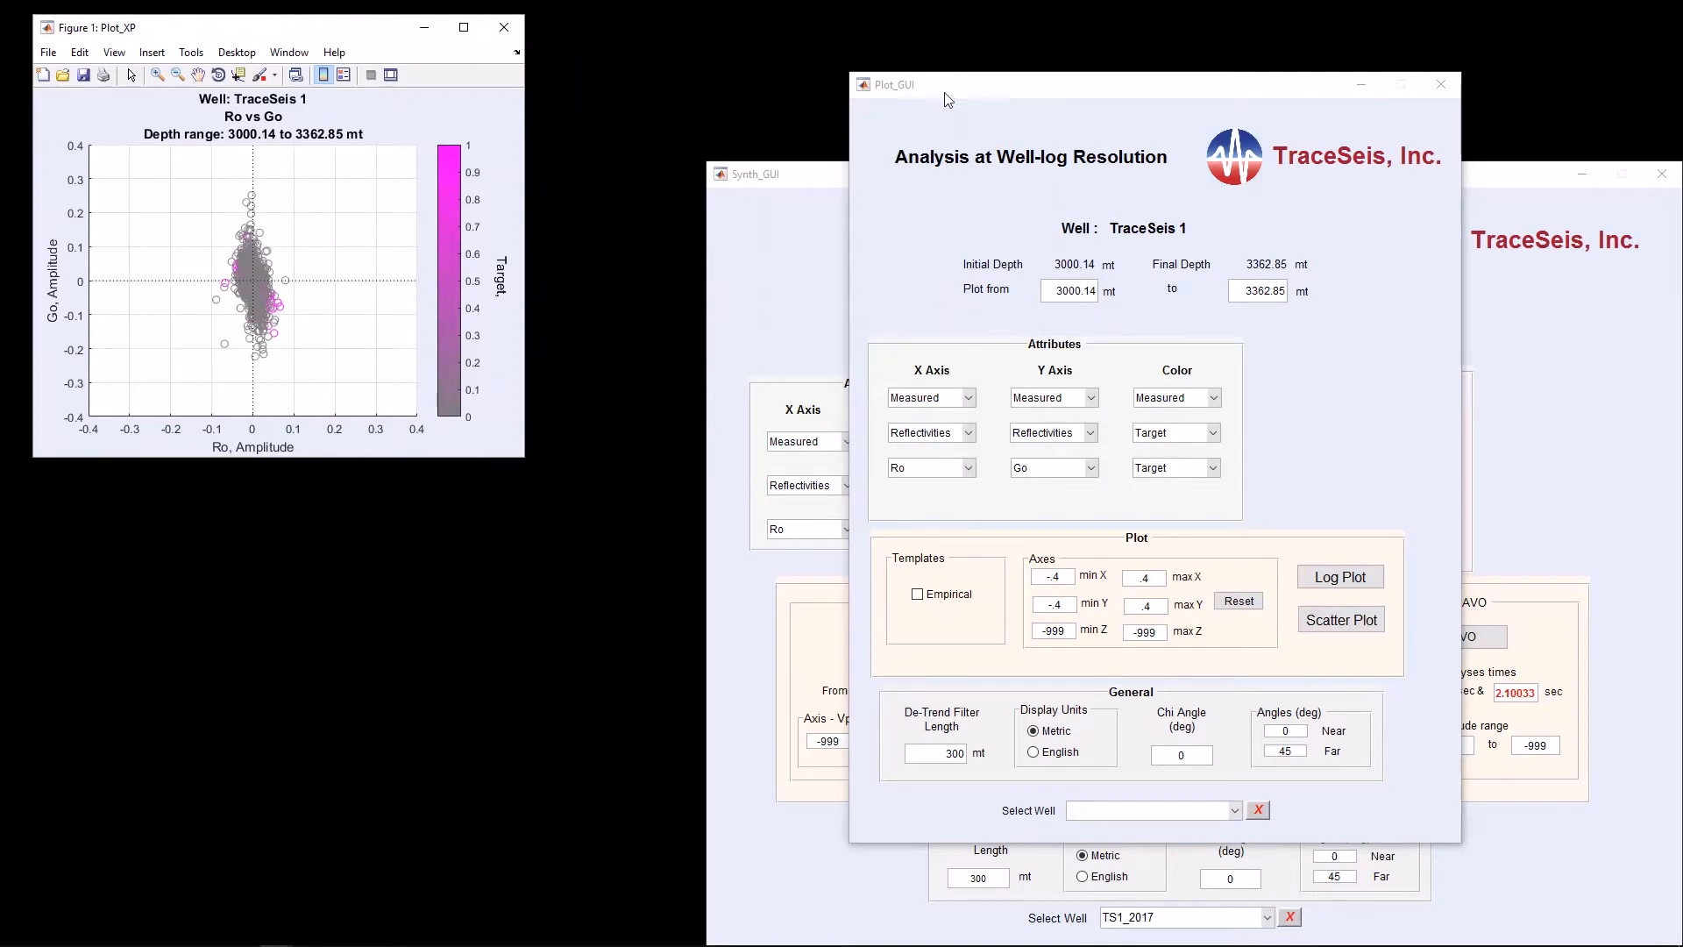
drag(943, 96, 1682, 96)
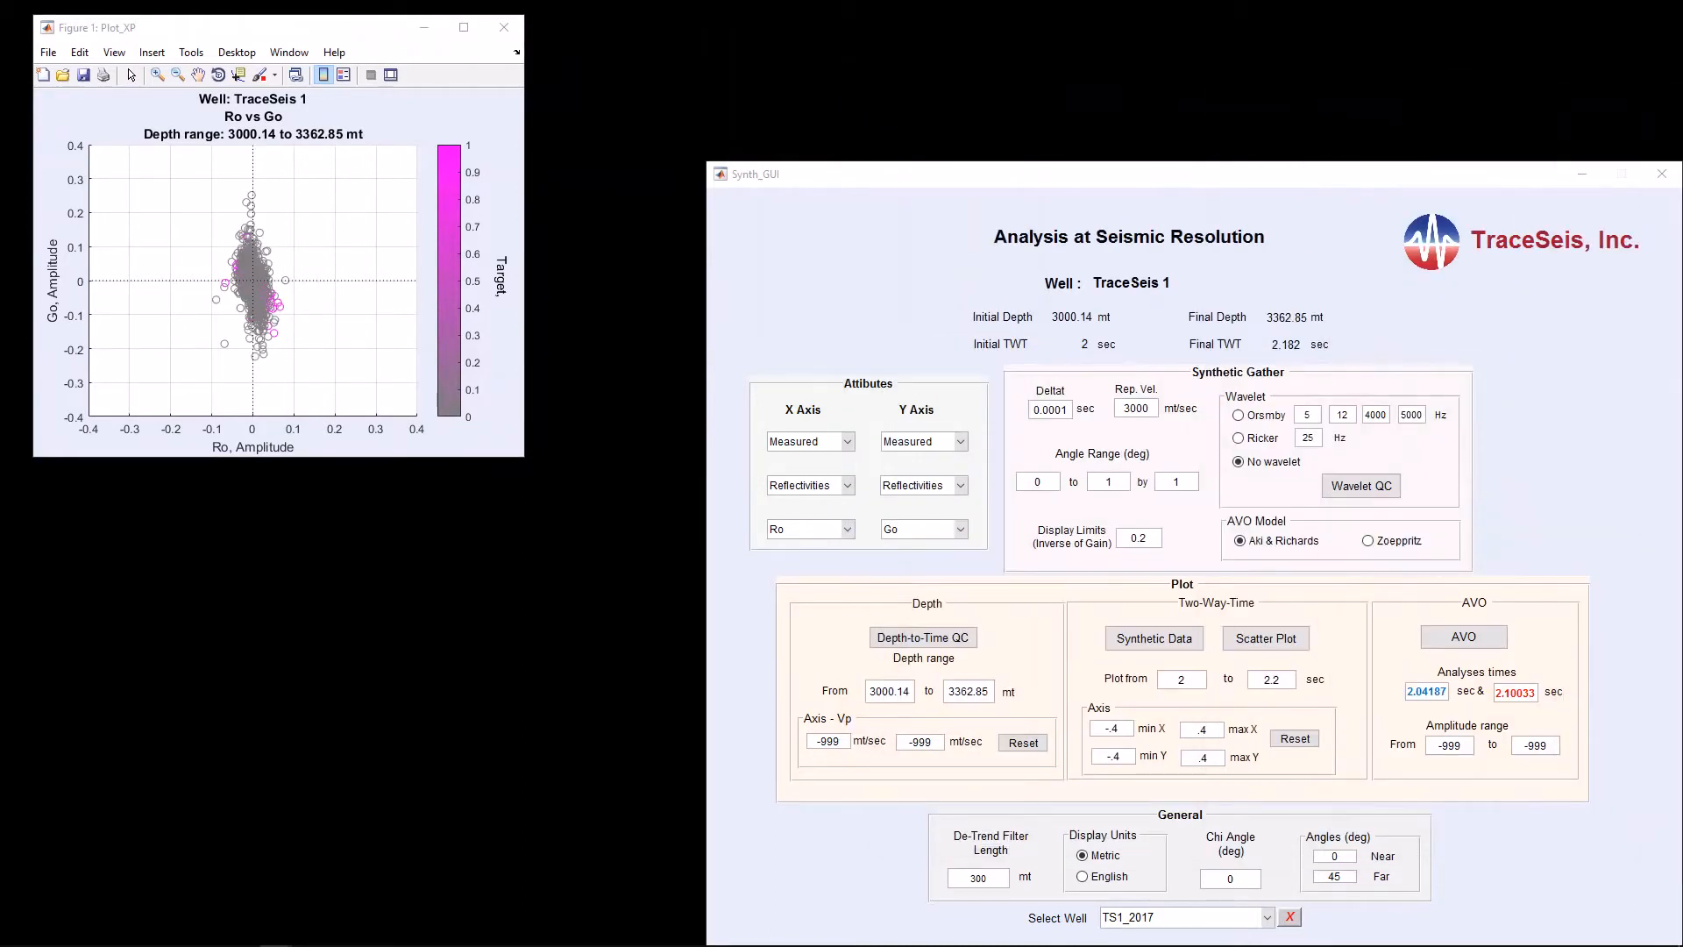
Create the seismic-resolution scatter plot of Ro versus Go without a wavelet and place it beside the well-log scatter plot
click(1284, 645)
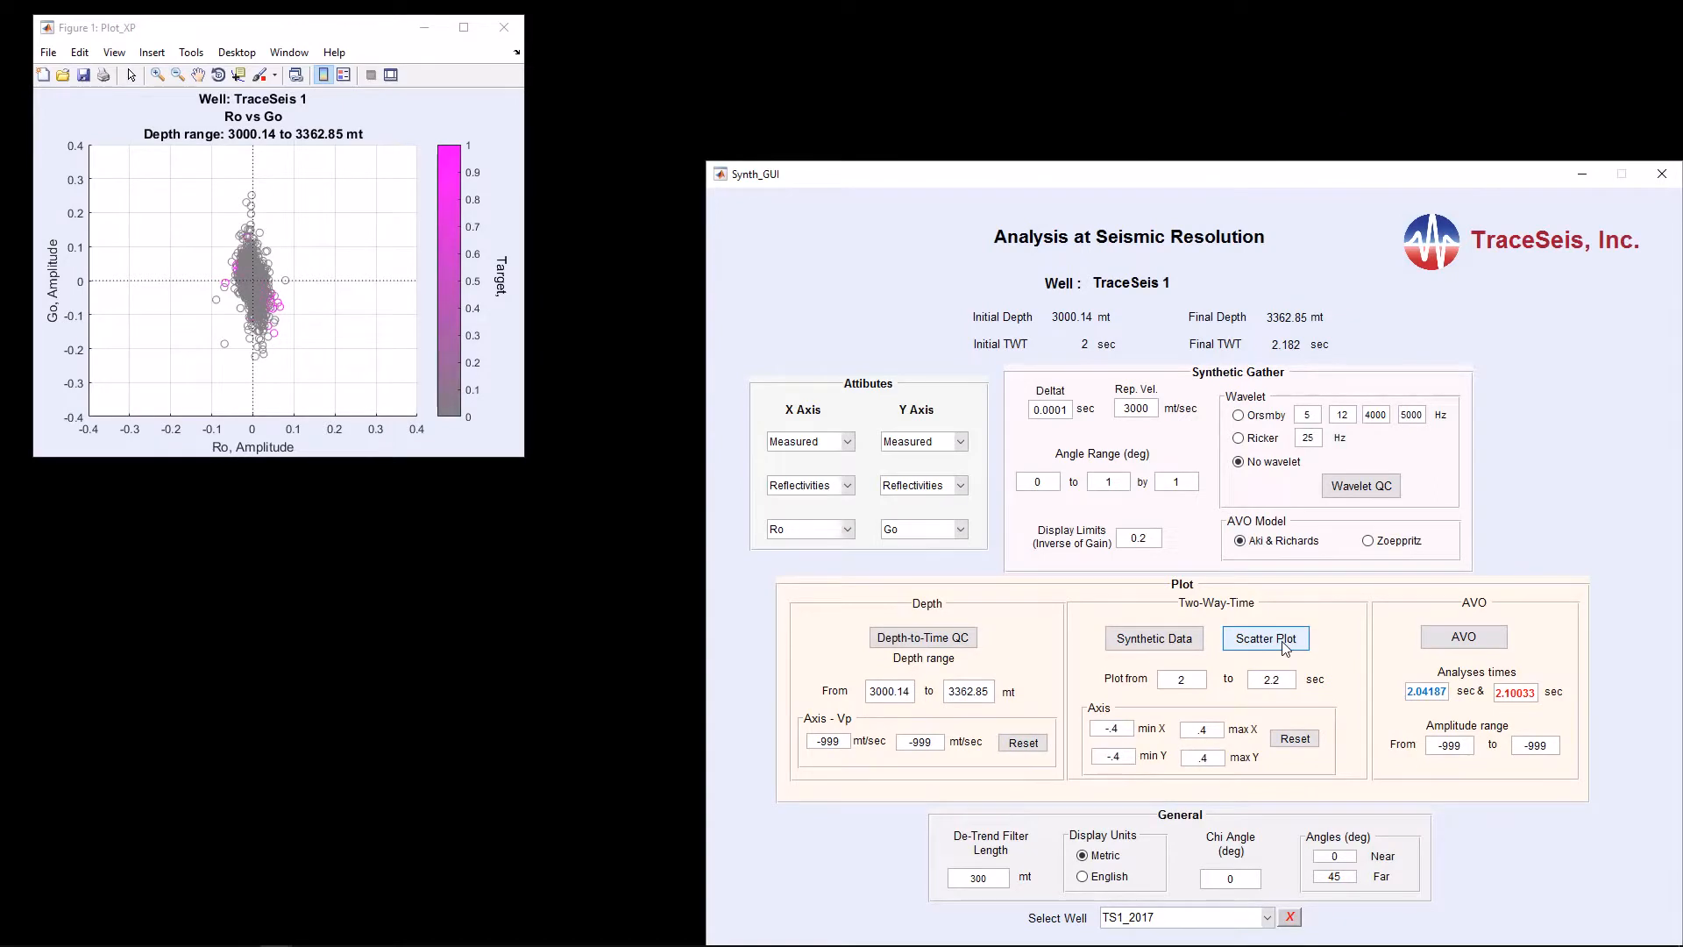
click(1284, 645)
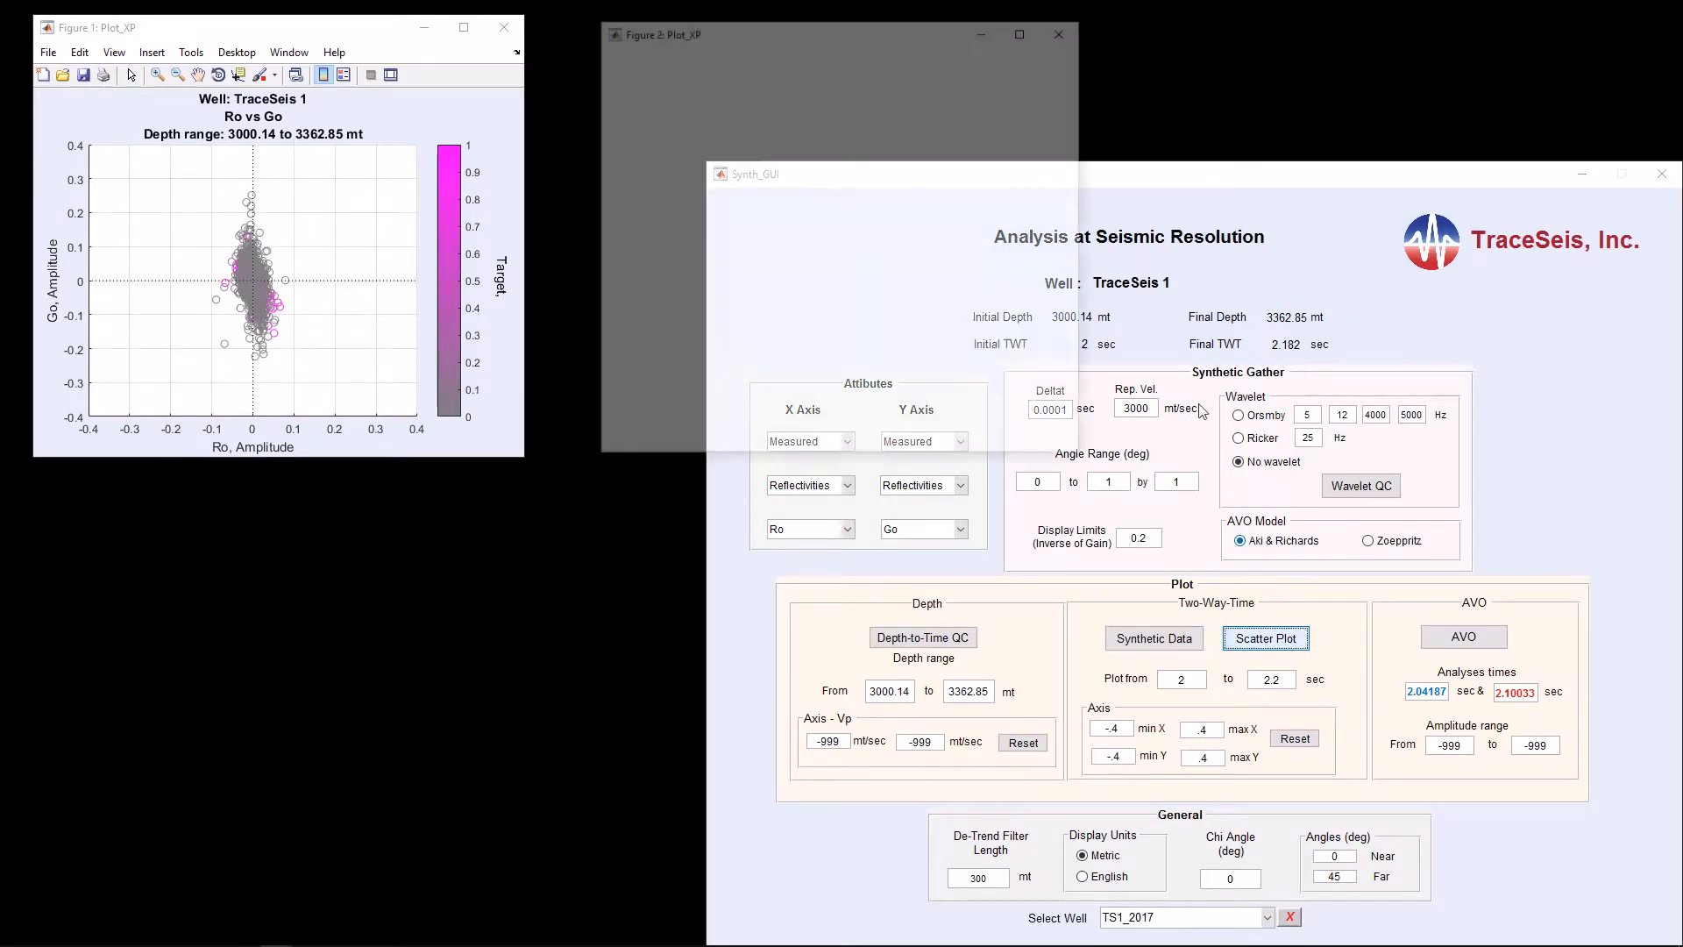
drag(888, 32, 828, 34)
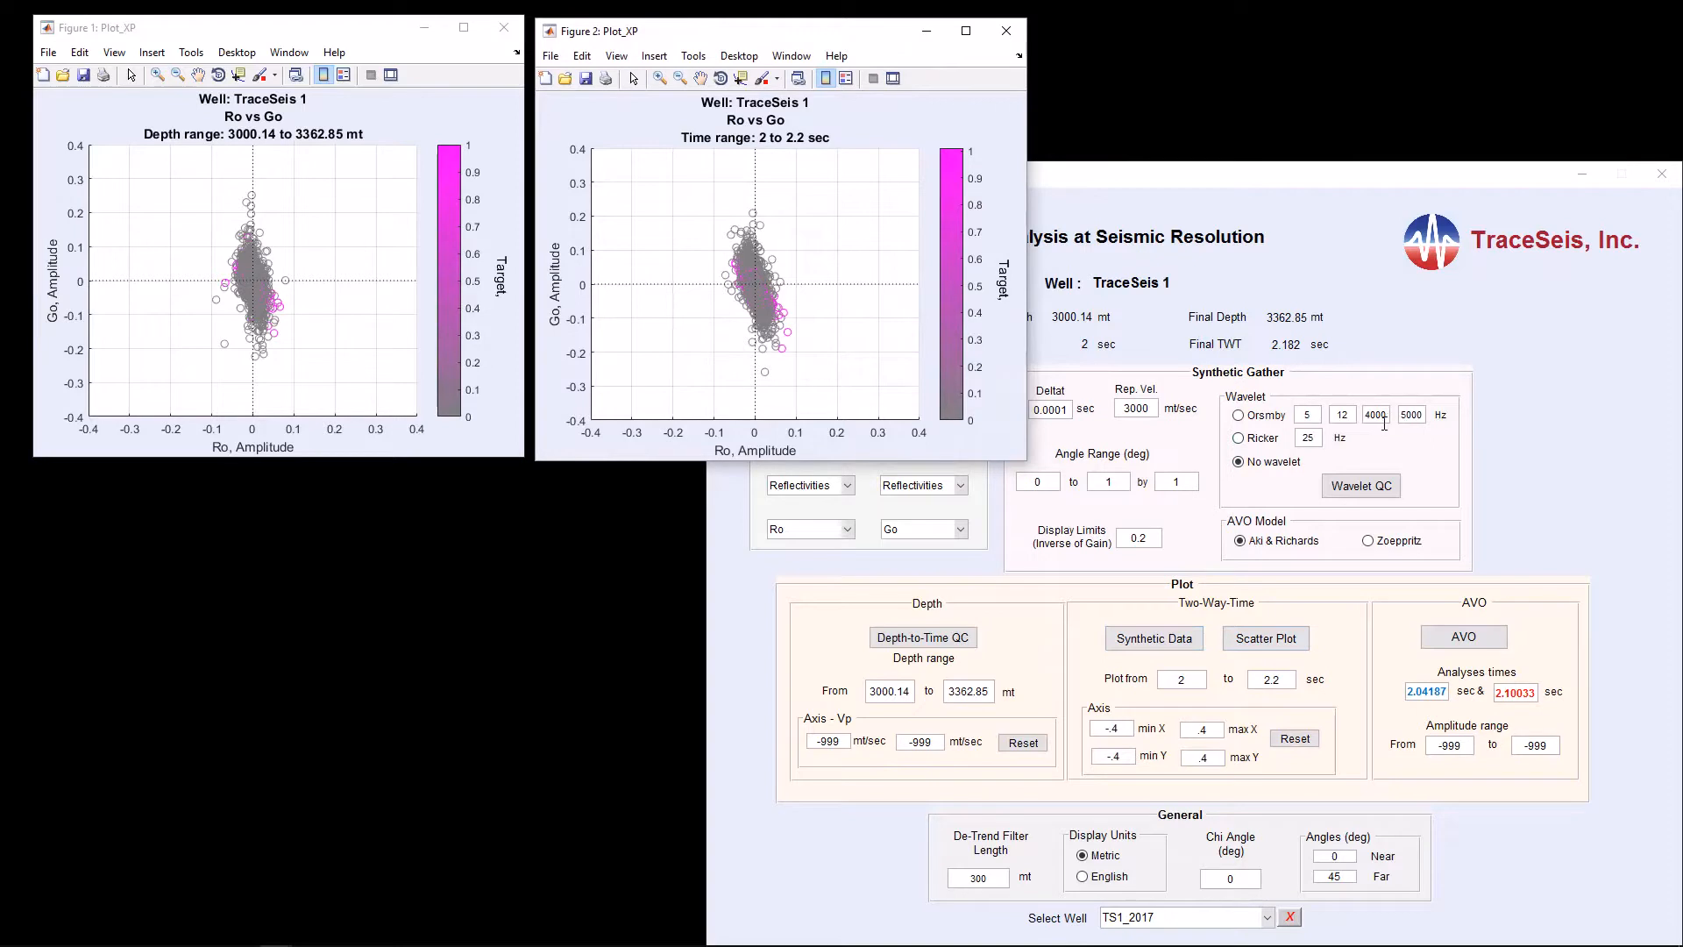
click(1261, 417)
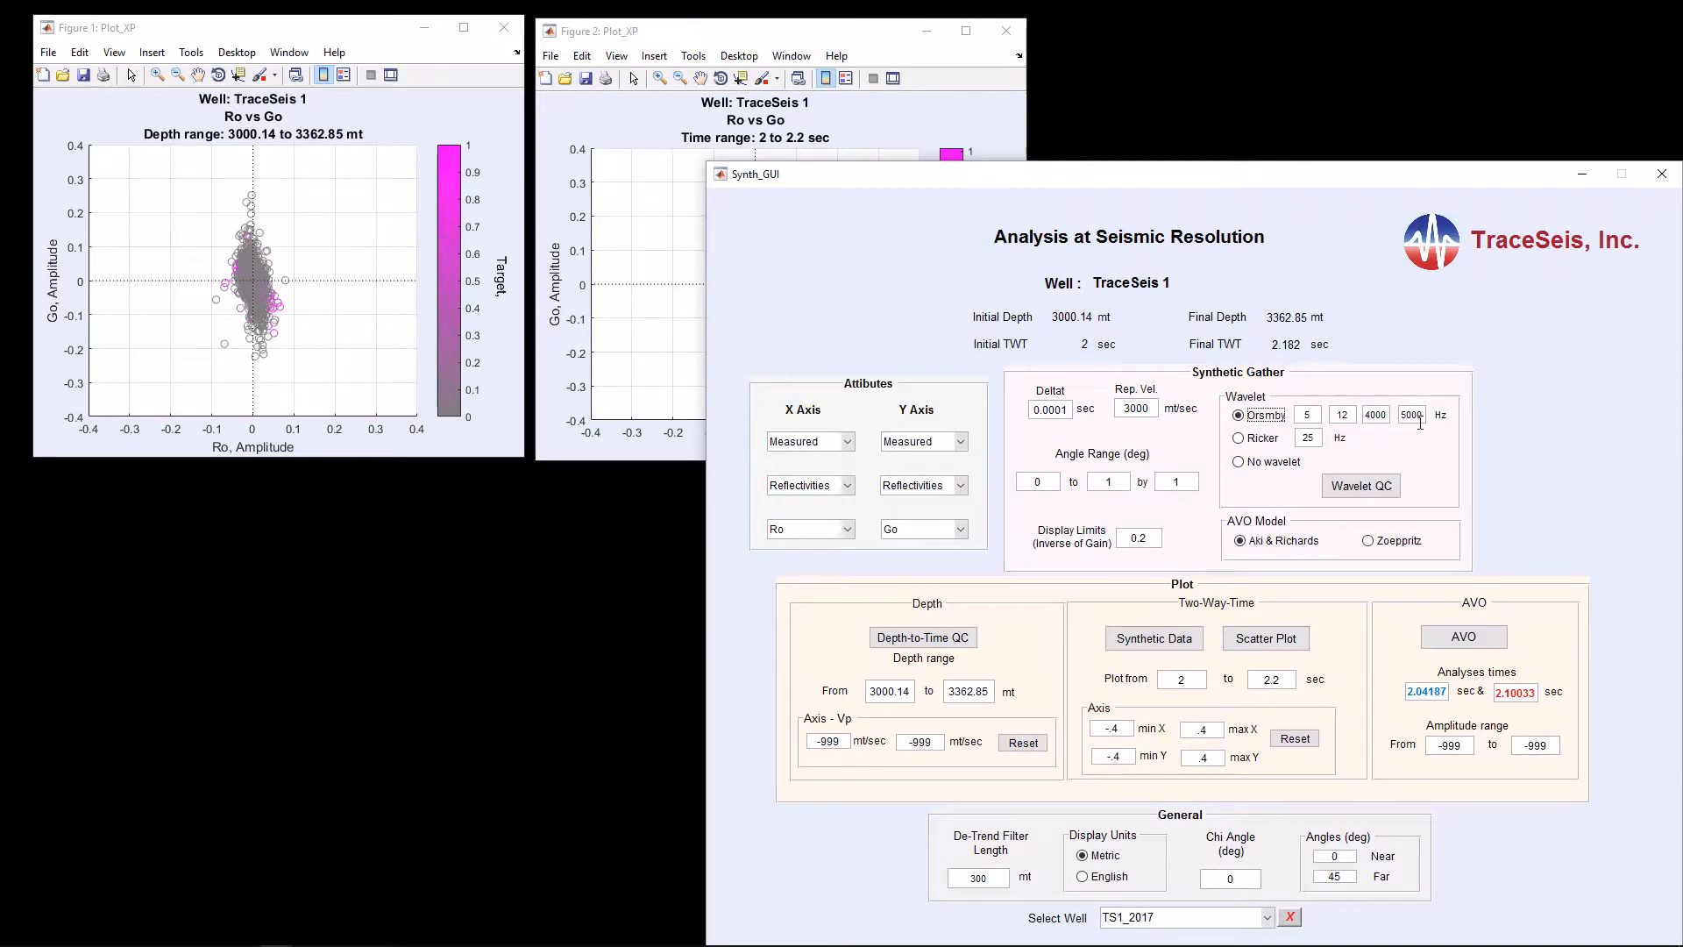
click(1418, 420)
drag(1183, 179, 1285, 312)
click(1367, 771)
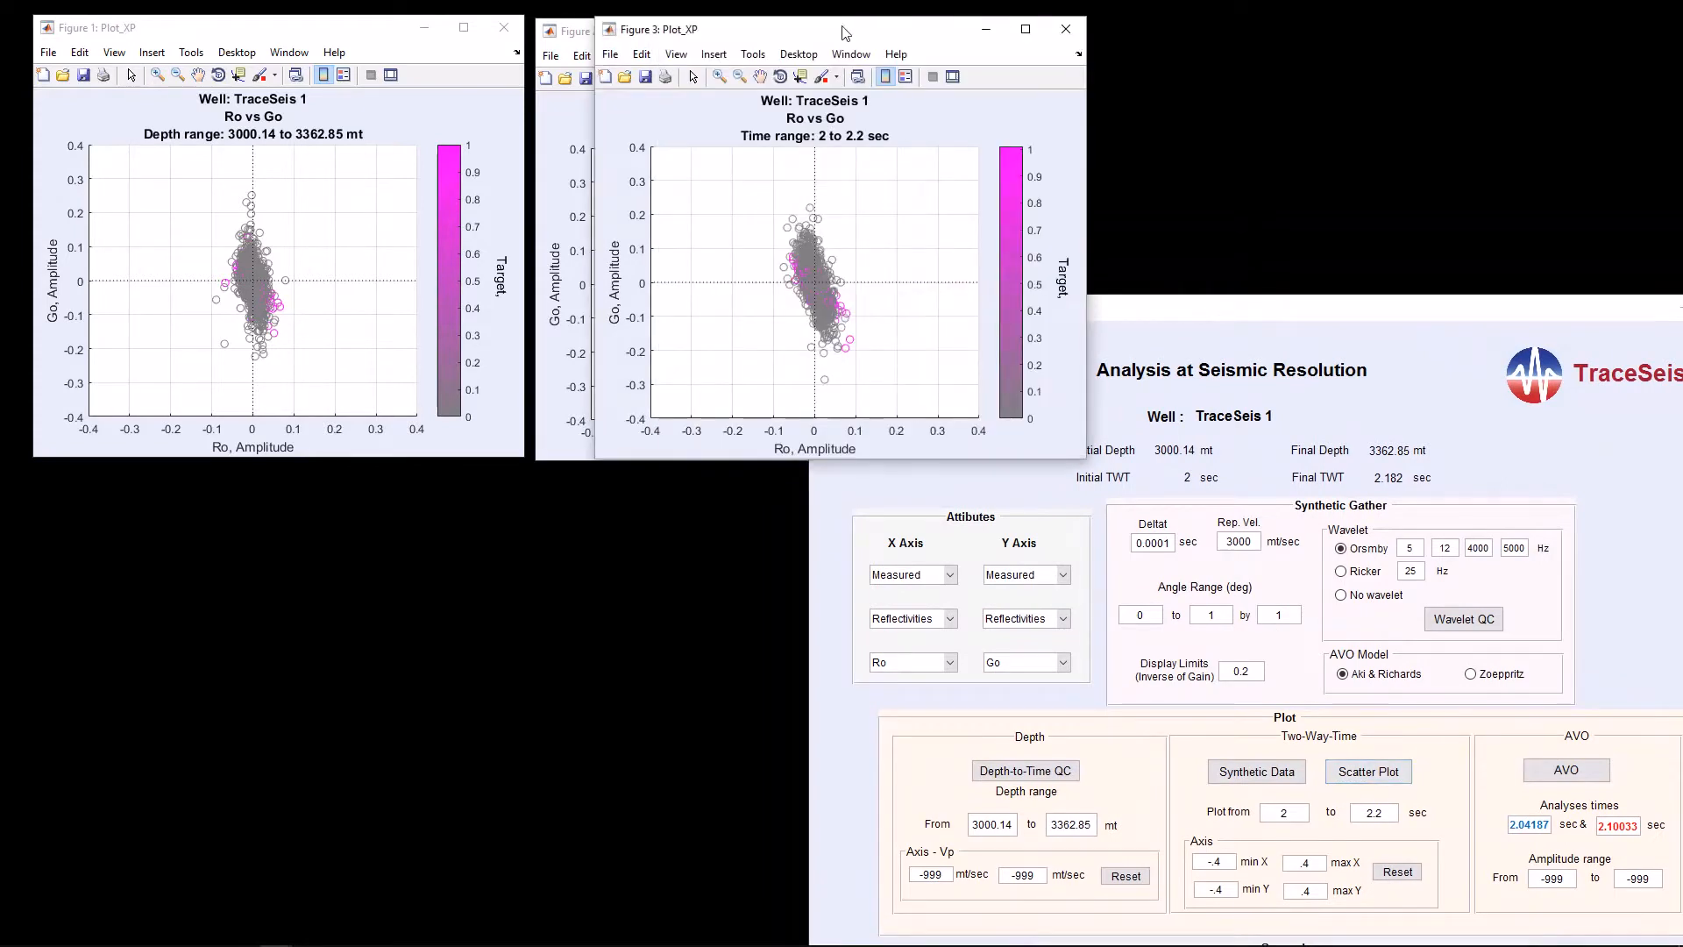
drag(843, 37, 1080, 42)
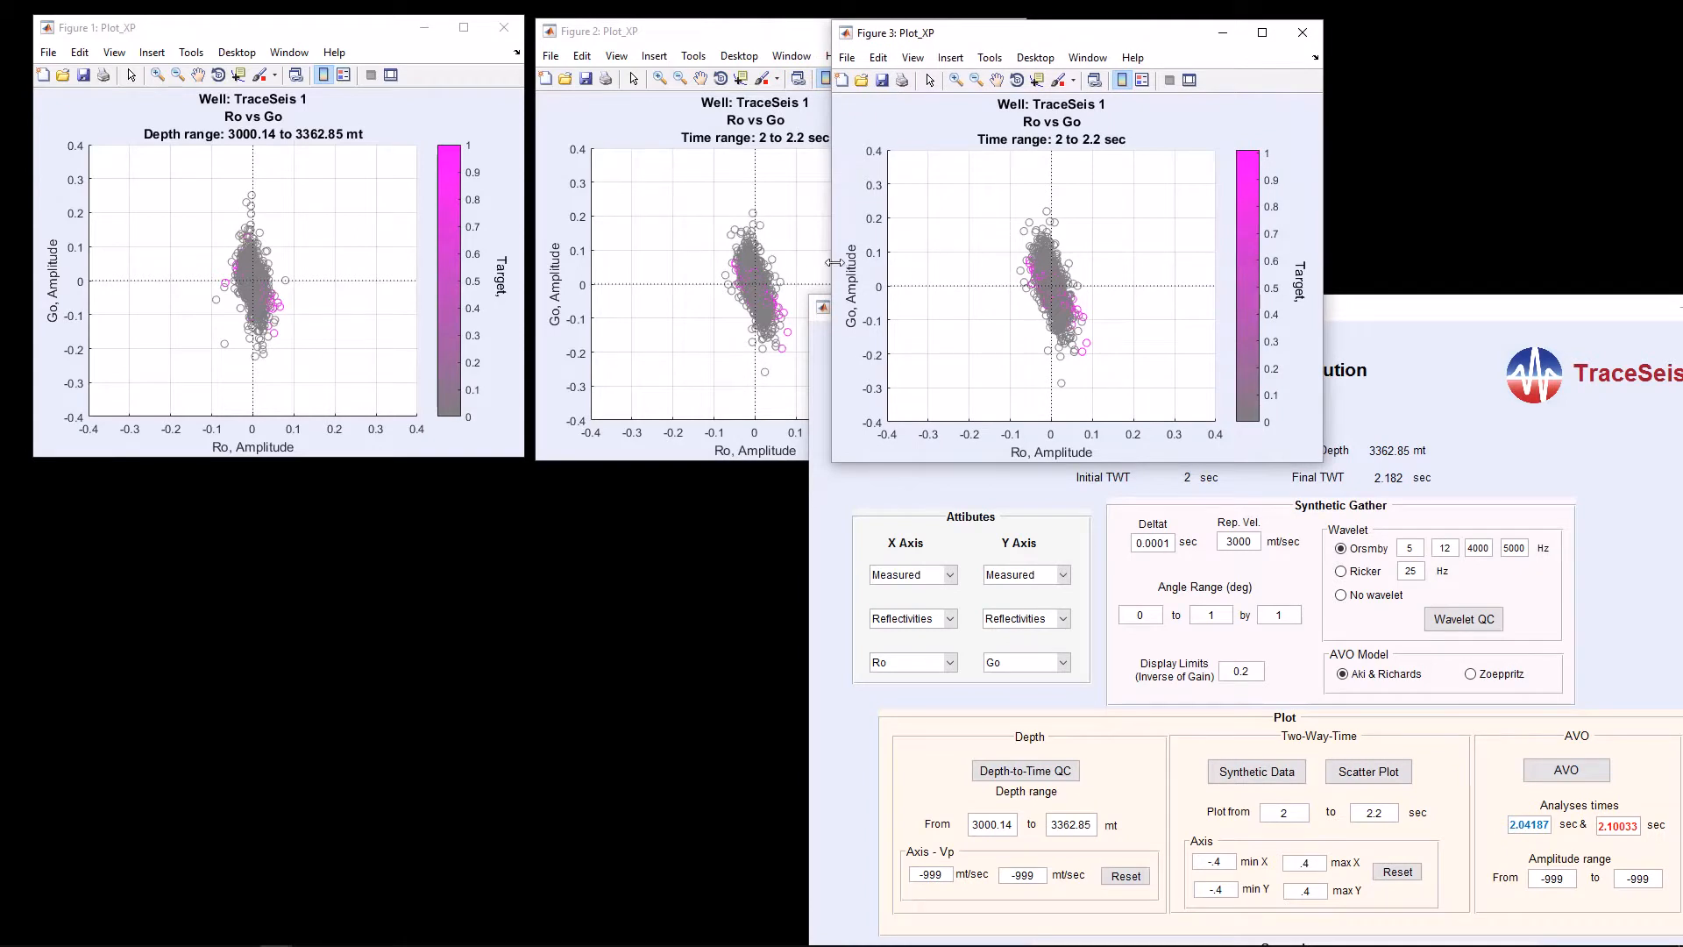
Close the no-wavelet scatter plot, move the 4000-5000 Hz one beside the well-log scatter plot and return to the synthetic settings
click(783, 41)
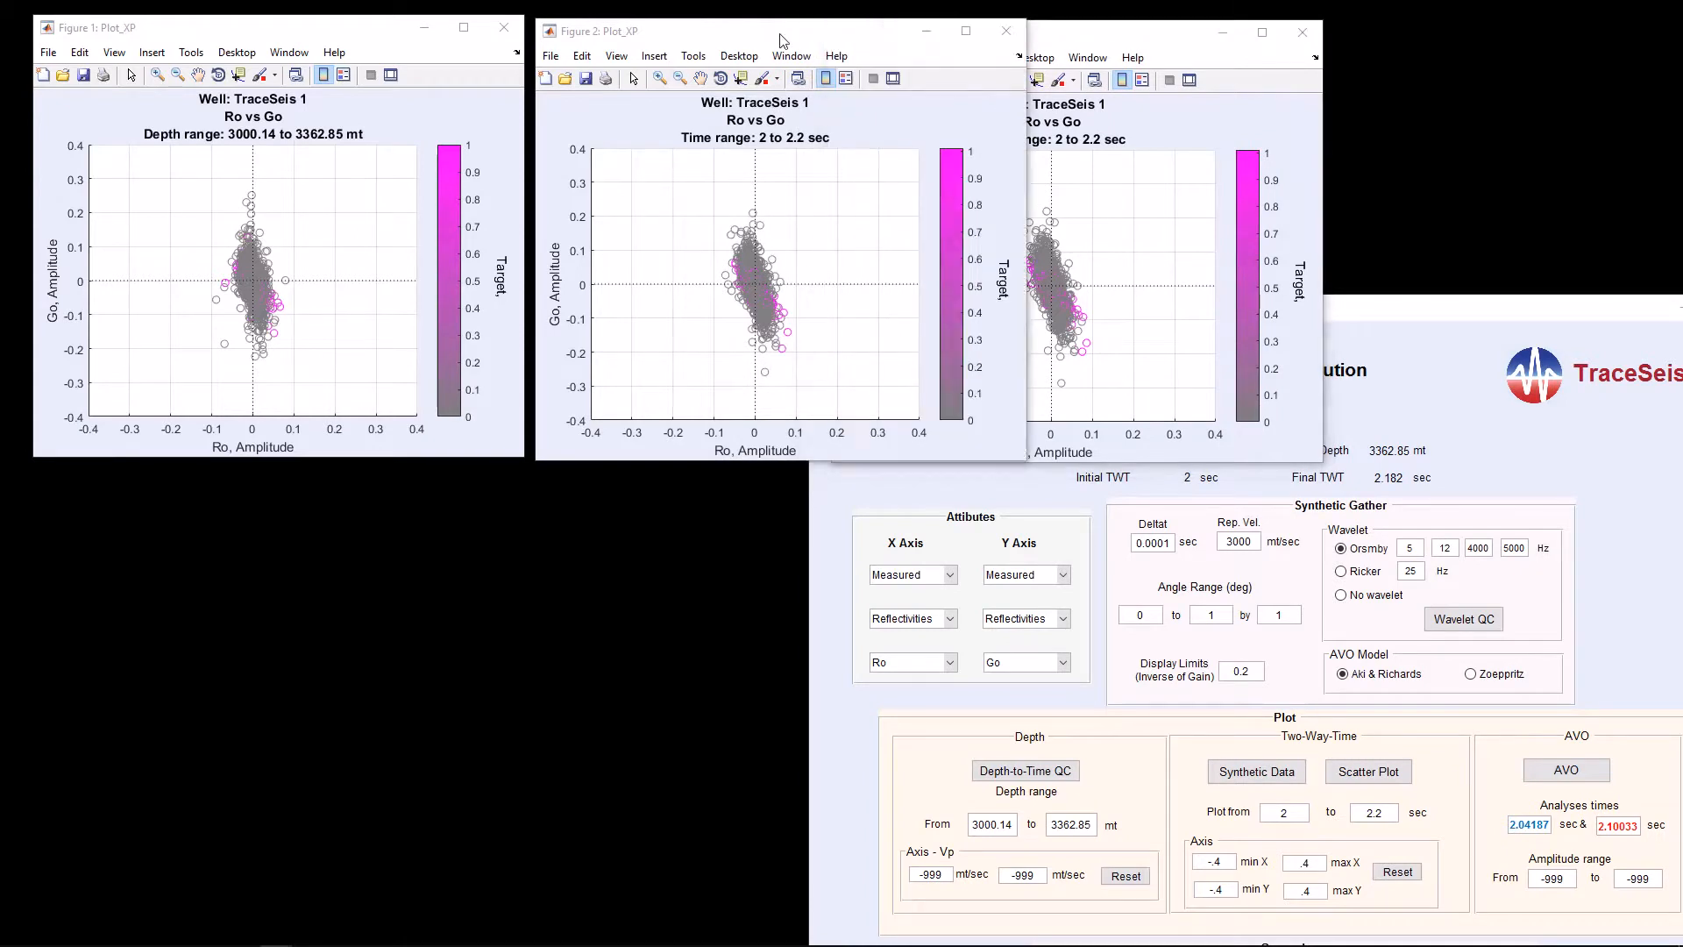
click(1012, 35)
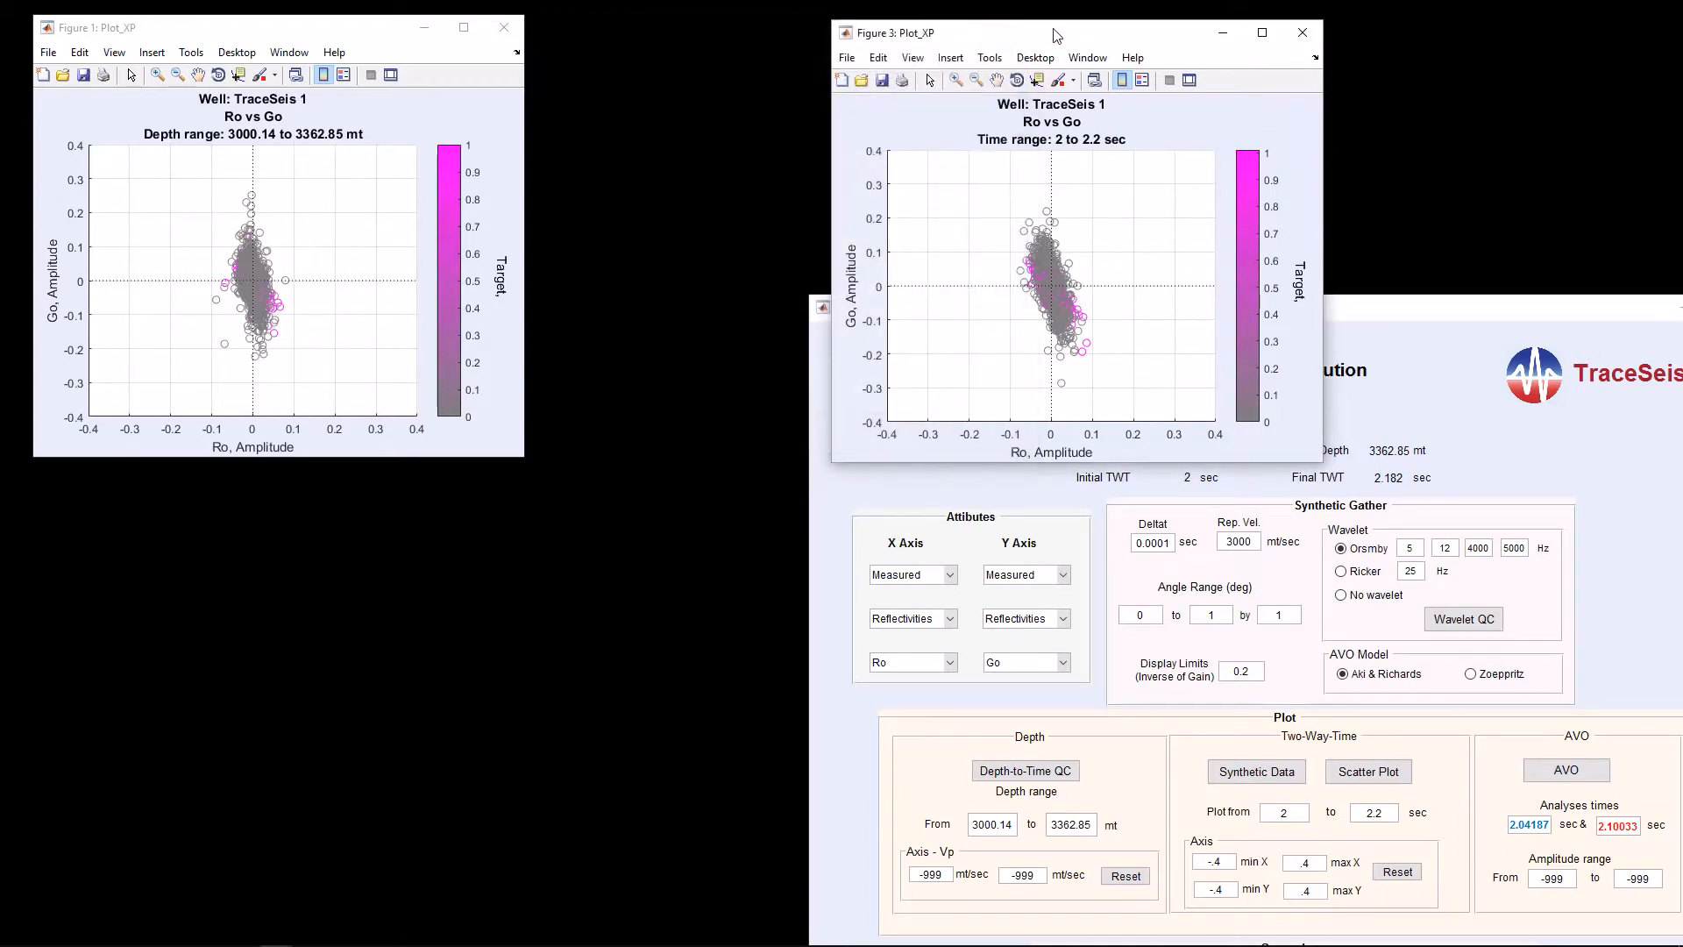
drag(1056, 35, 649, 27)
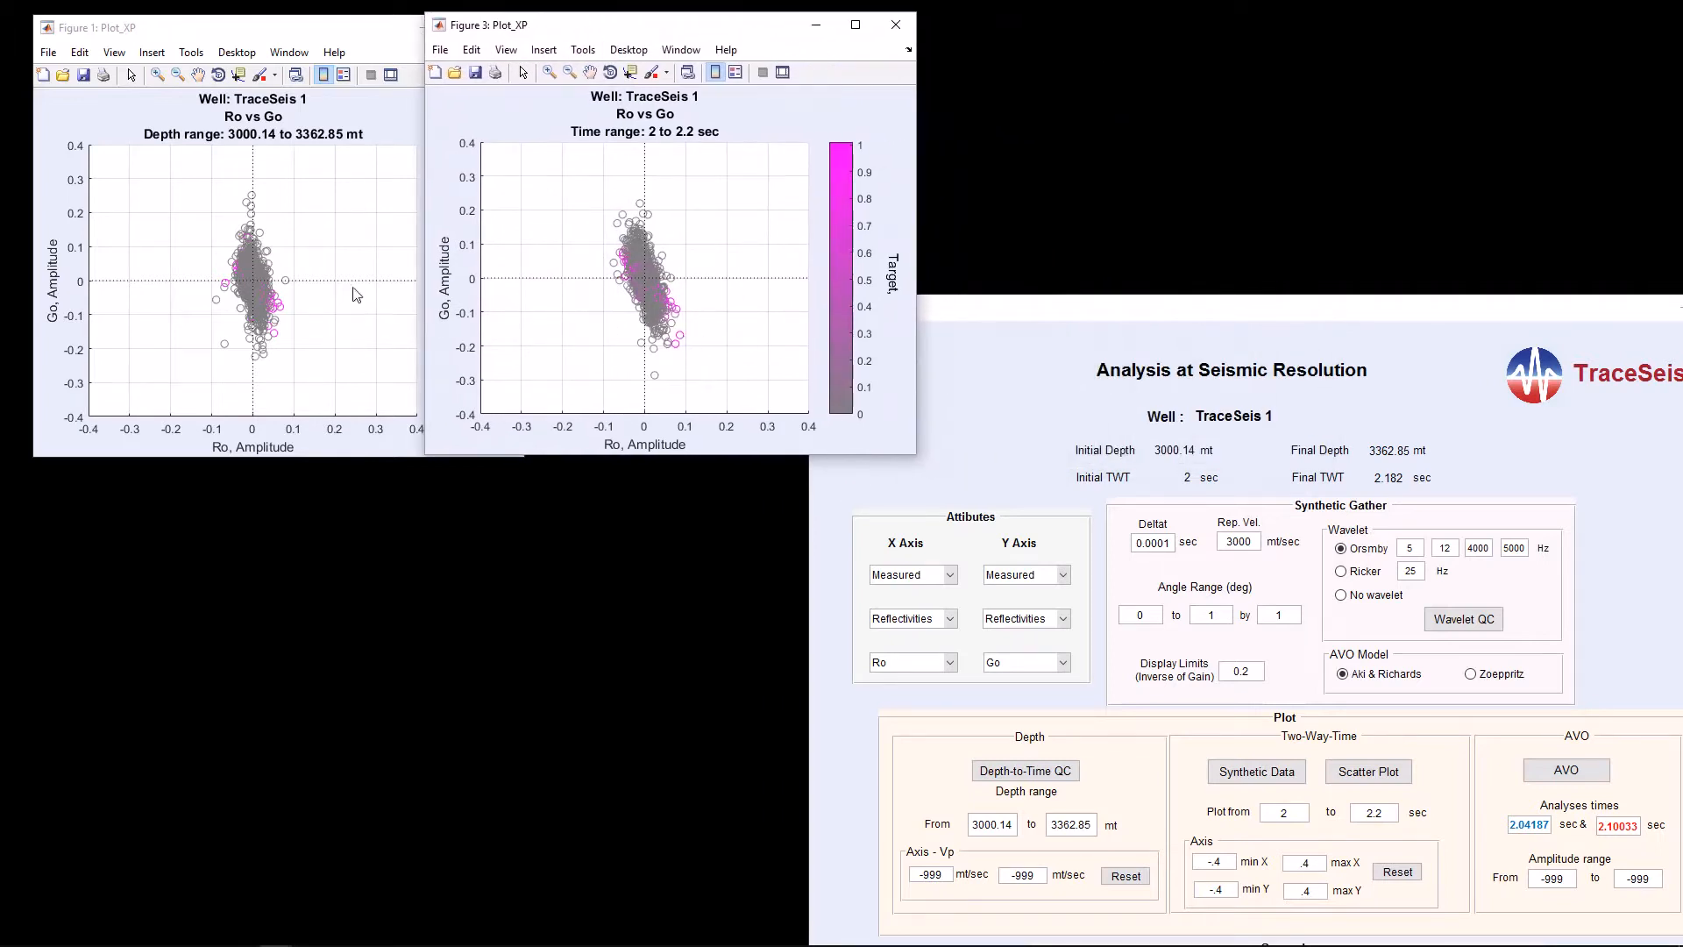
click(1082, 315)
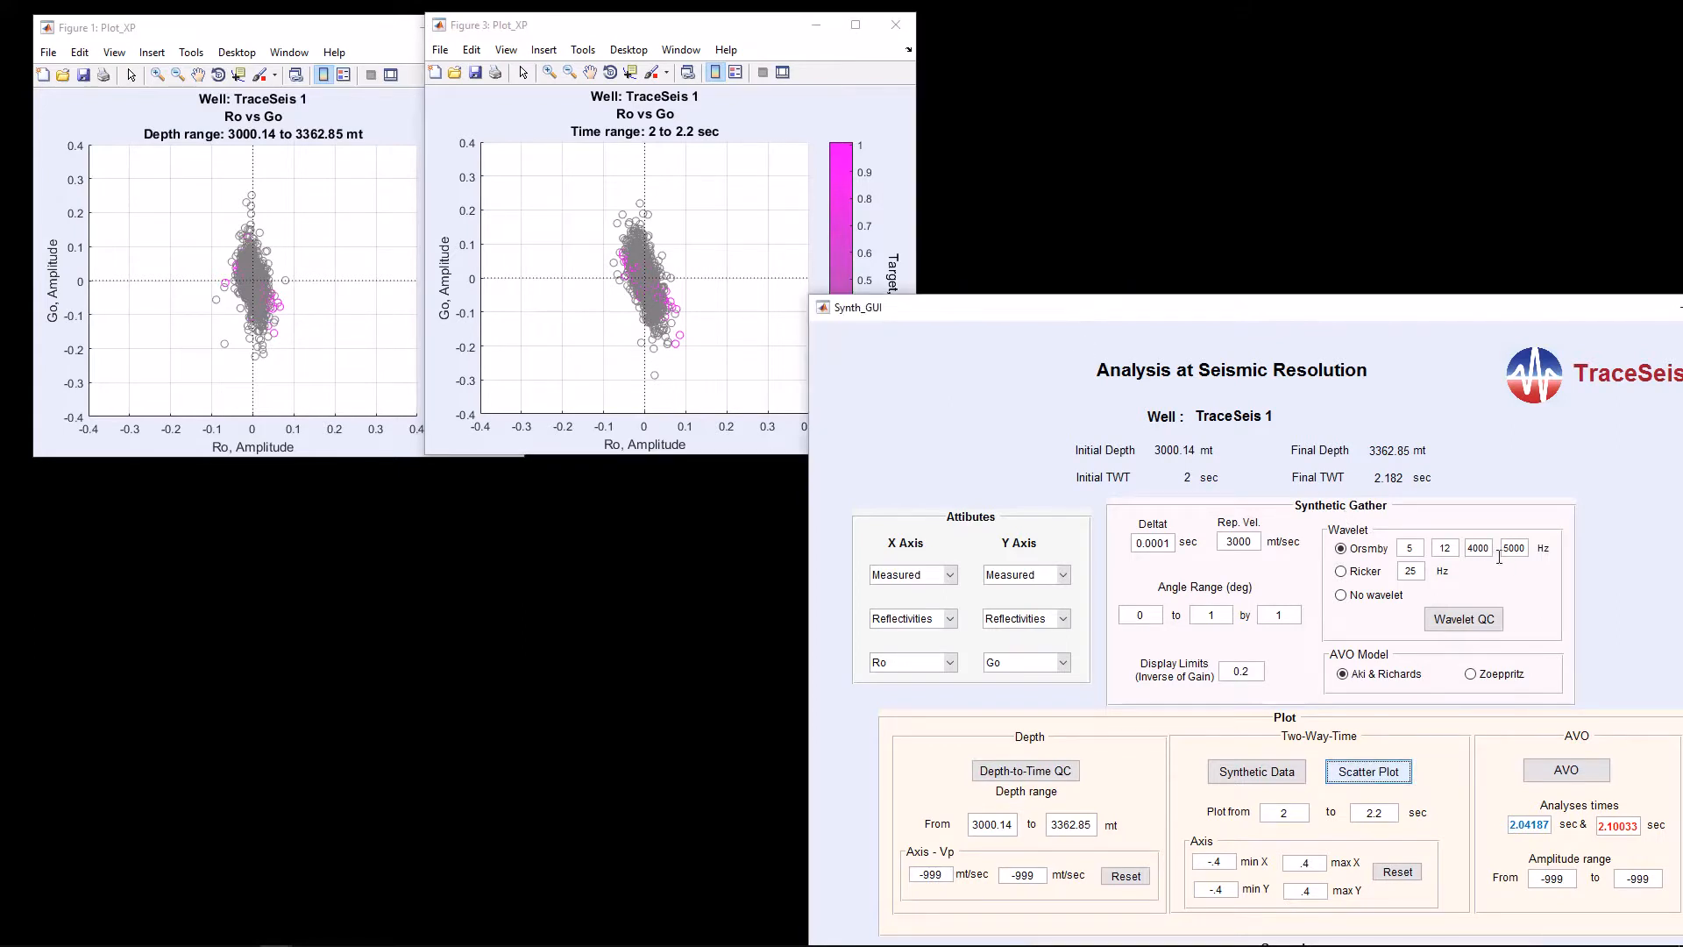
Set the Orsmby wavelet's upper frequencies to 1000 and 2000 Hz, create its Ro versus Go scatter plot and place it beside the others
double_click(1475, 552)
text(0)
double_click(1531, 552)
text(2)
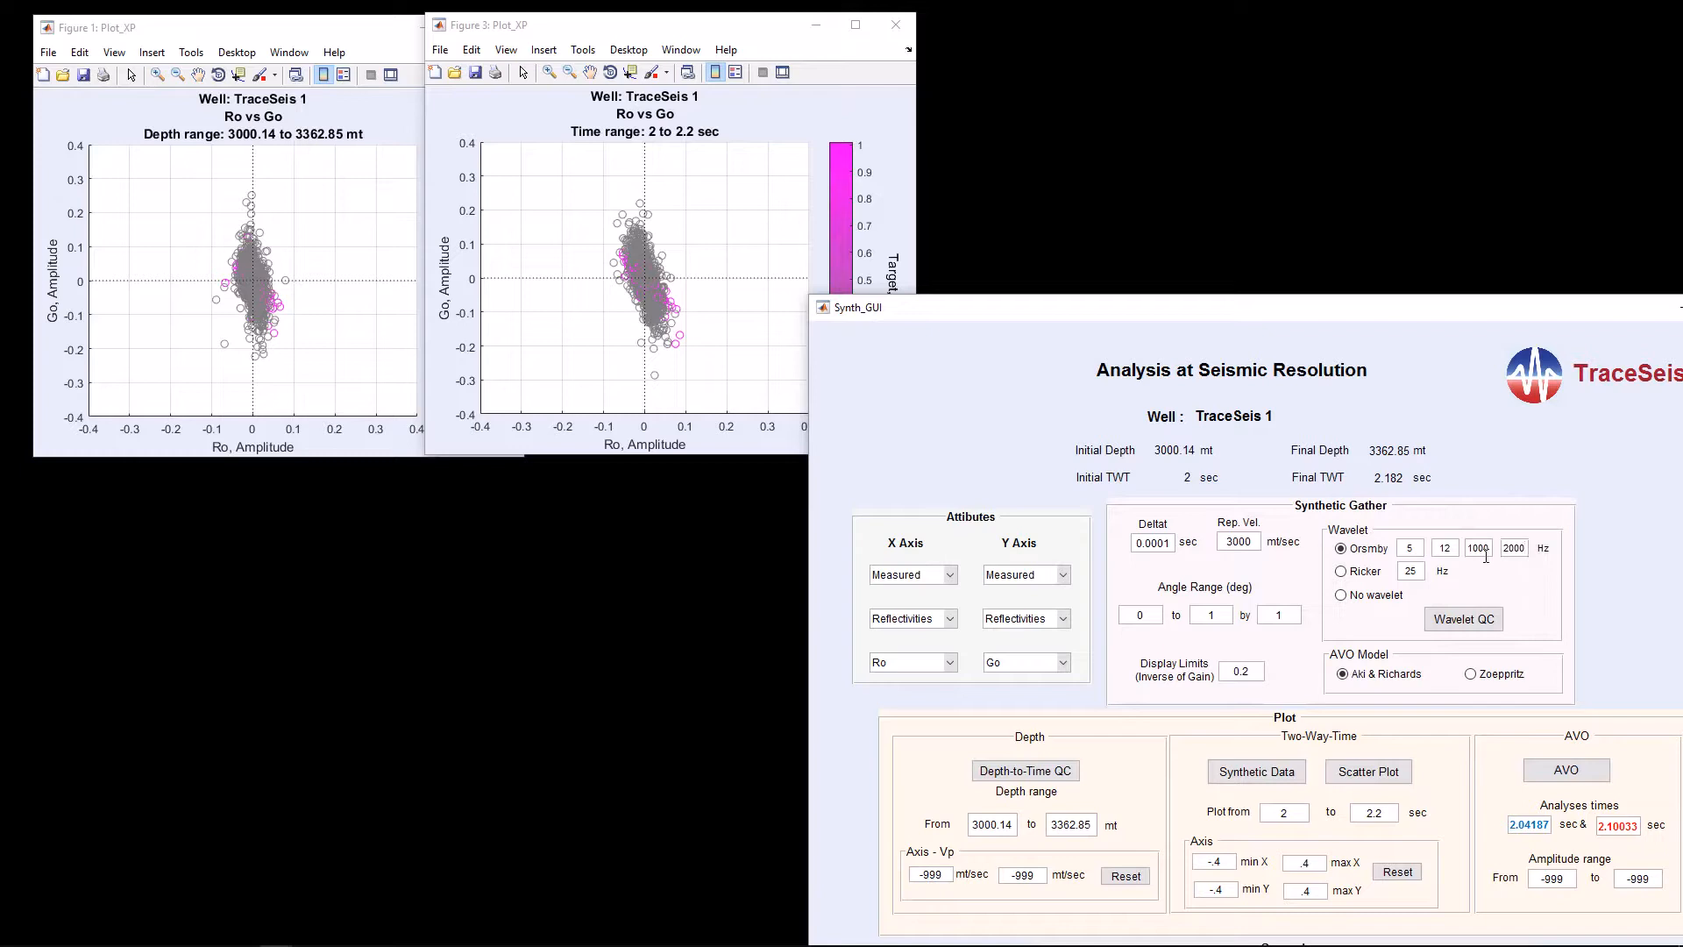
click(1382, 776)
drag(817, 44, 1031, 40)
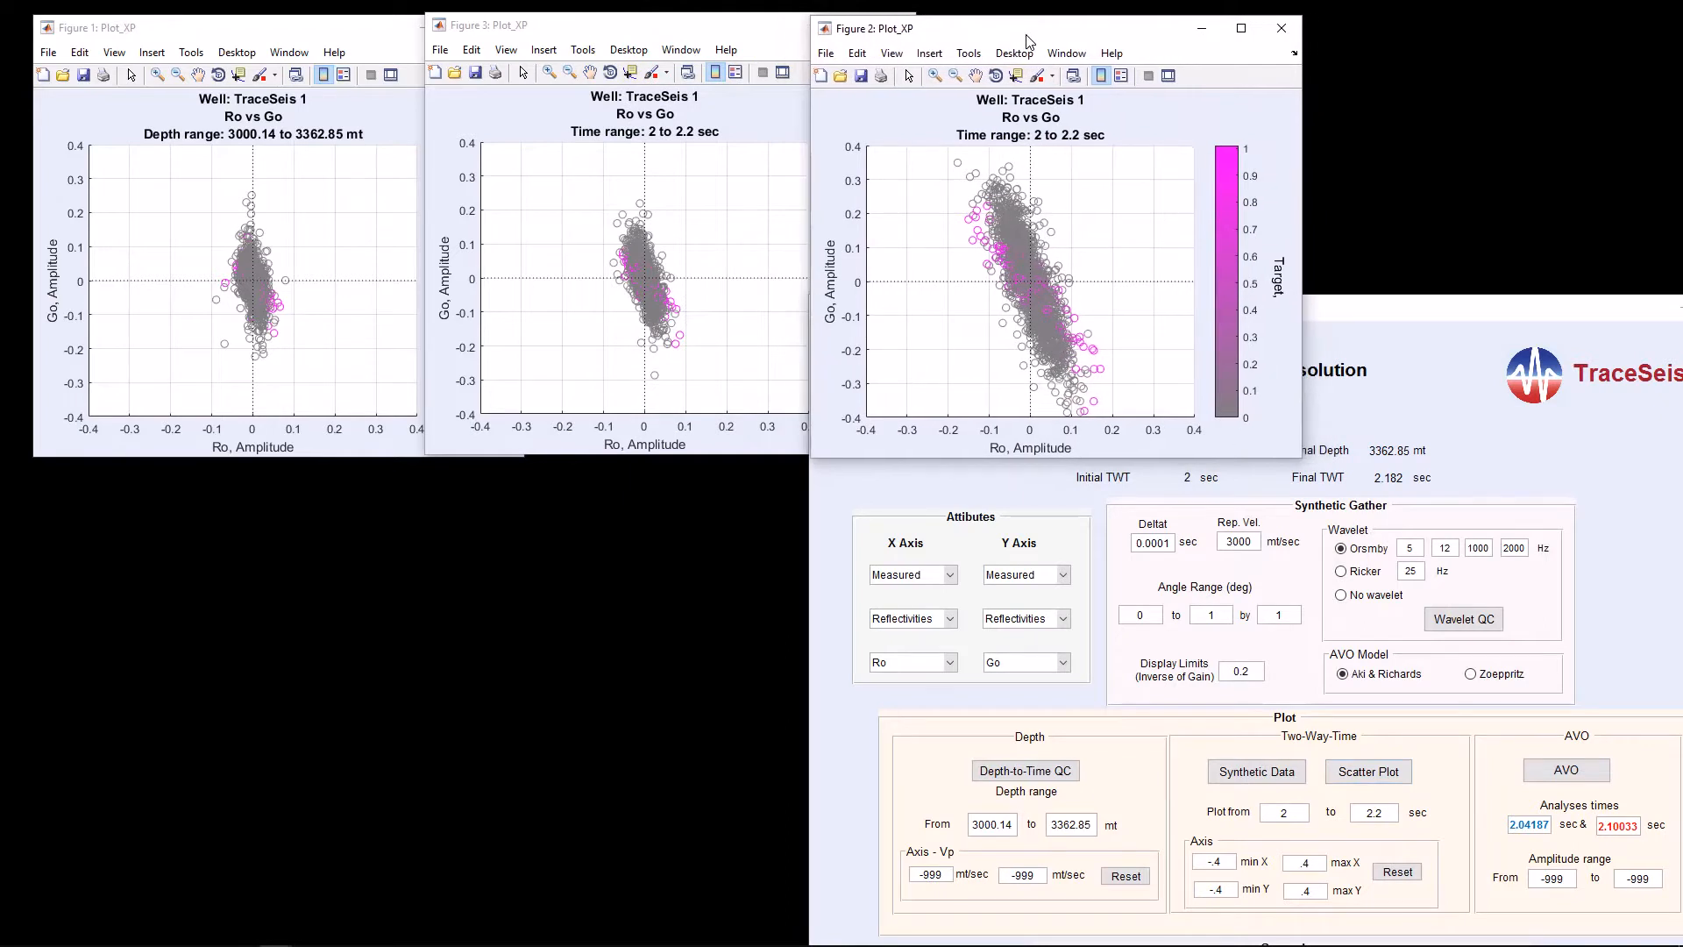
Set the Orsmby wavelet to 5-12-50-75 Hz and Deltat to 0.001 sec, create its Ro versus Go scatter plot and place it at the row's end
click(1500, 557)
drag(1489, 550, 1464, 549)
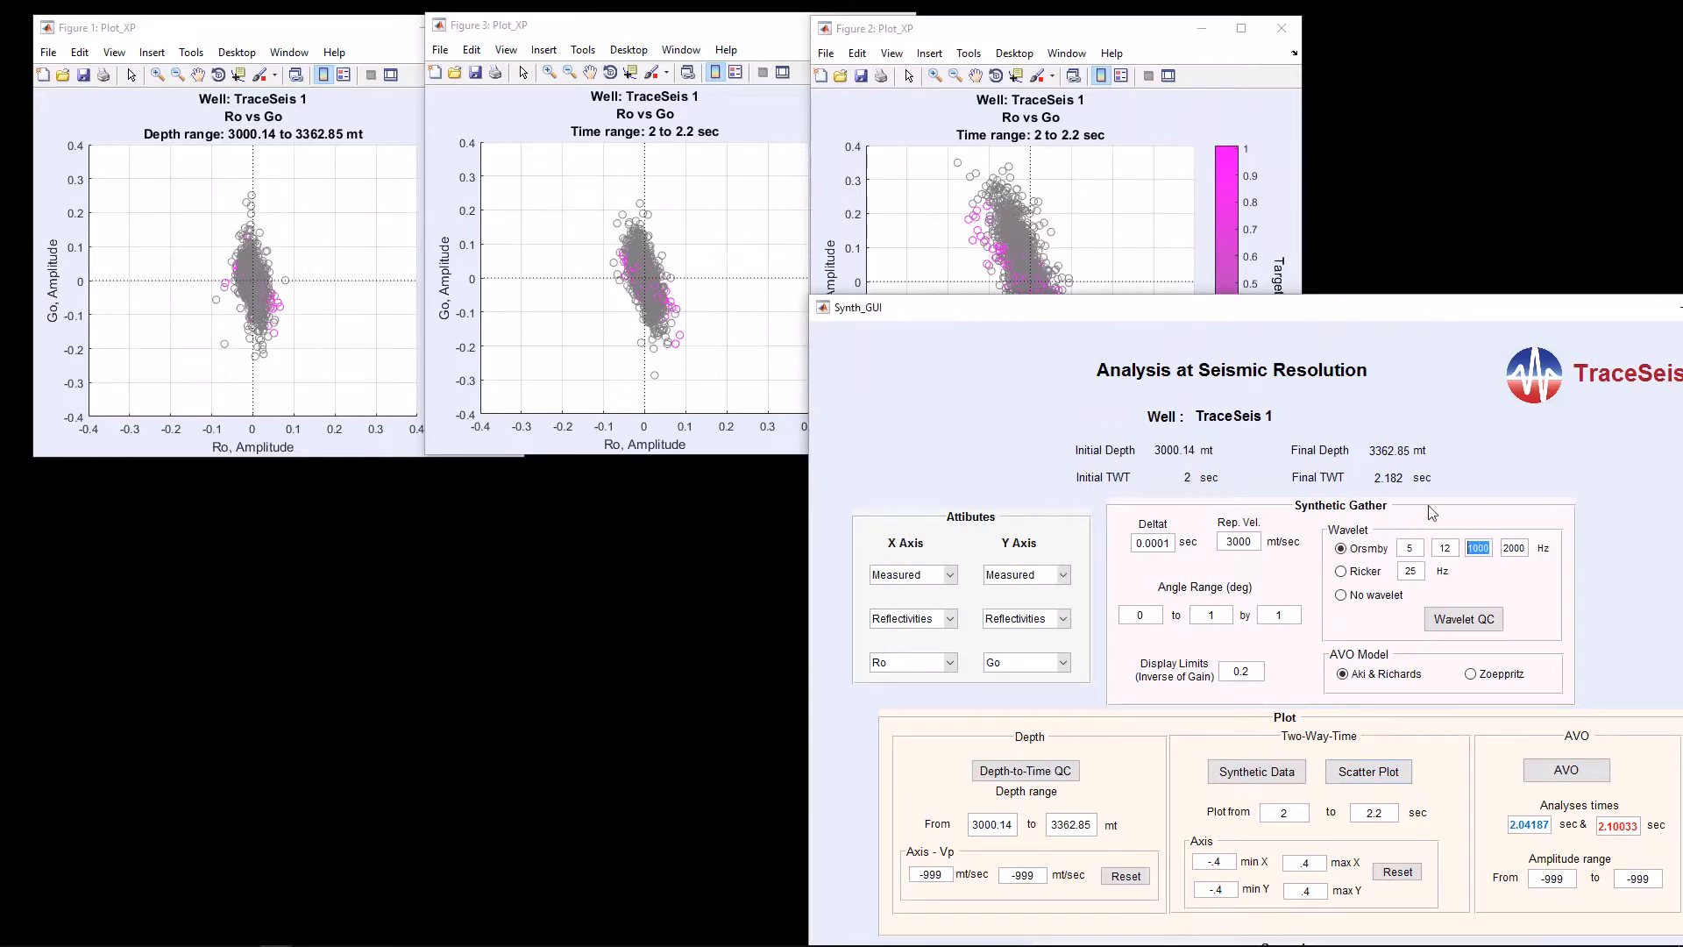
text(5)
text(7)
key(BackSpace)
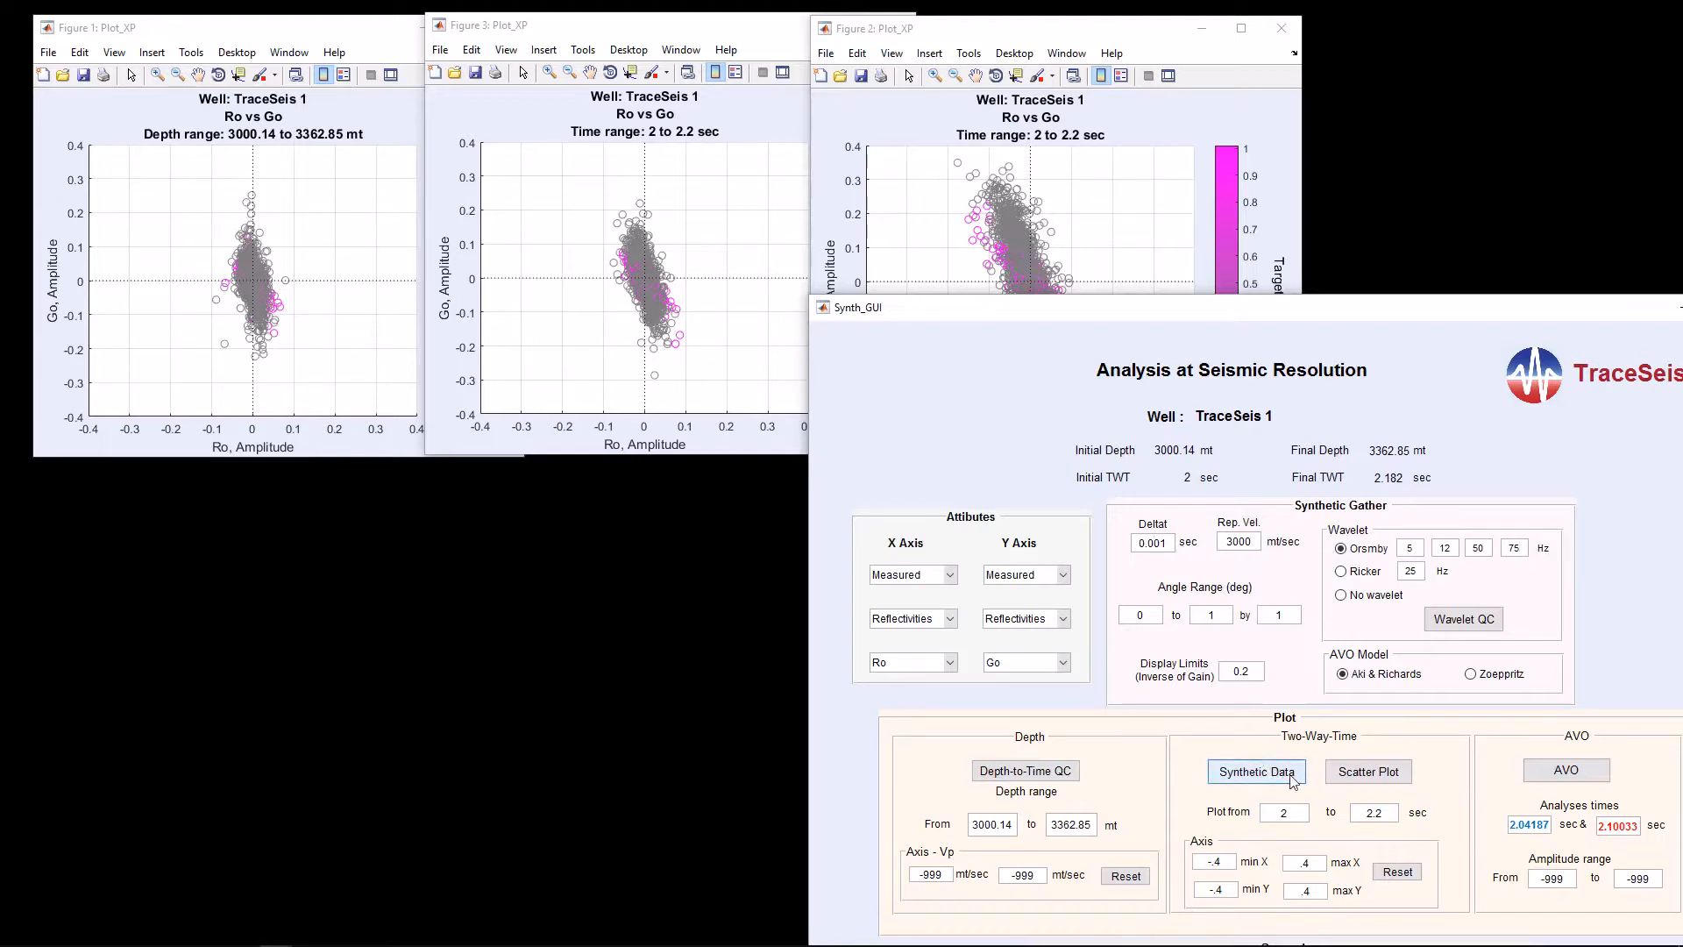
click(1368, 771)
drag(887, 40, 1495, 39)
click(1099, 31)
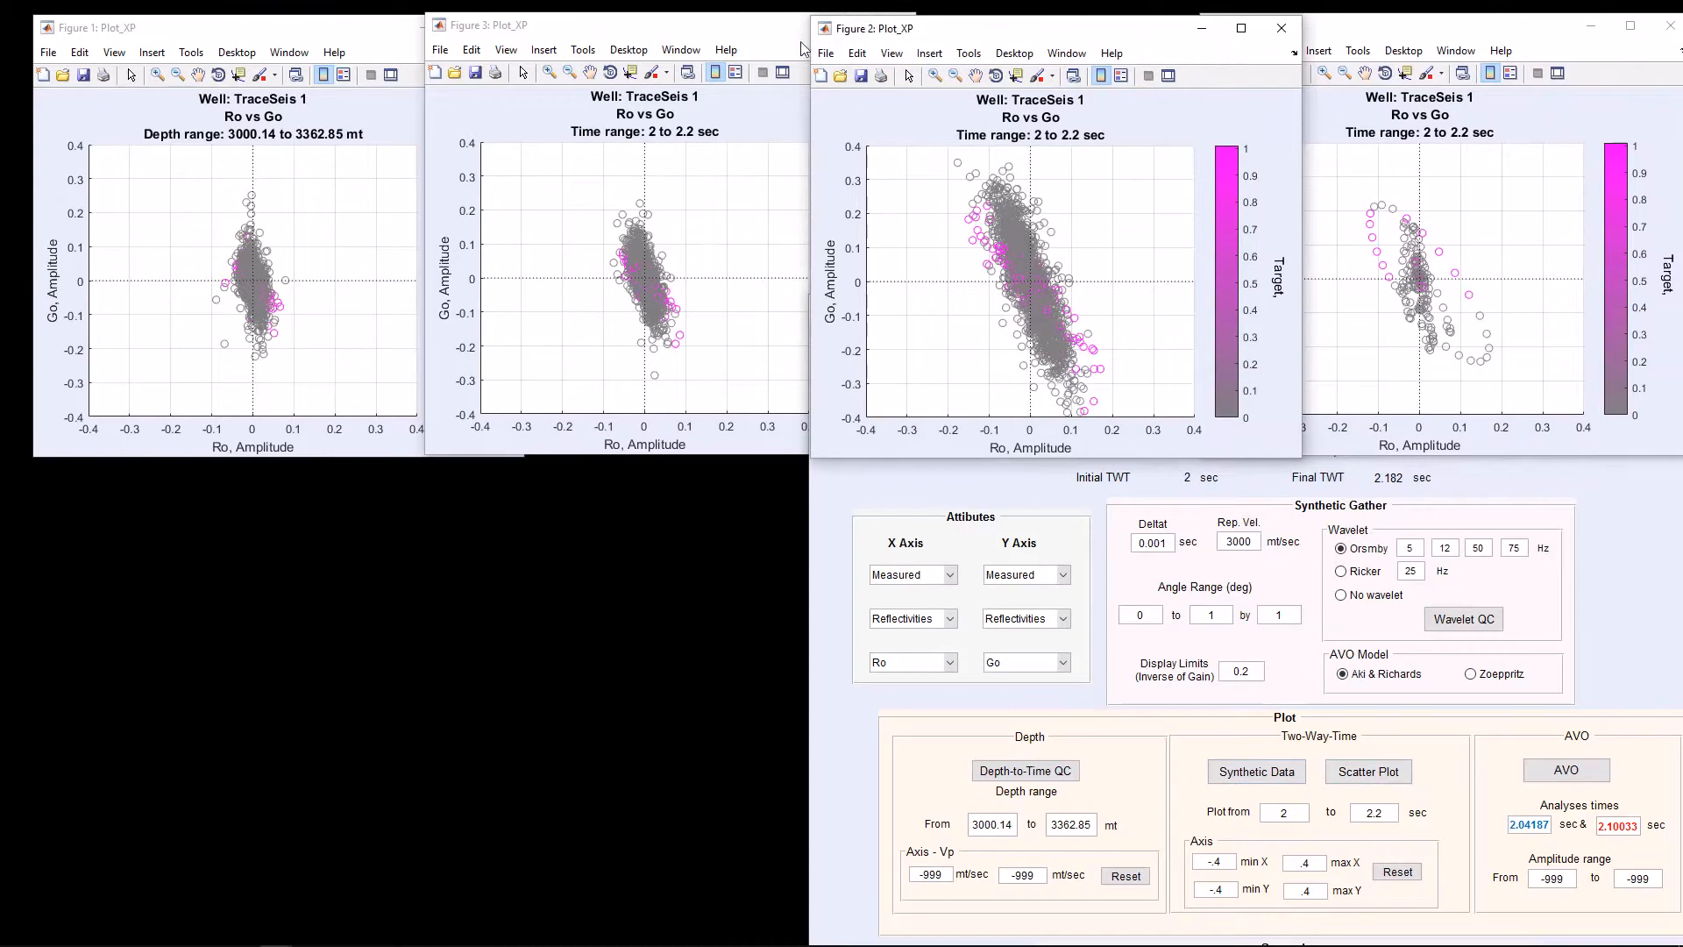
click(1492, 44)
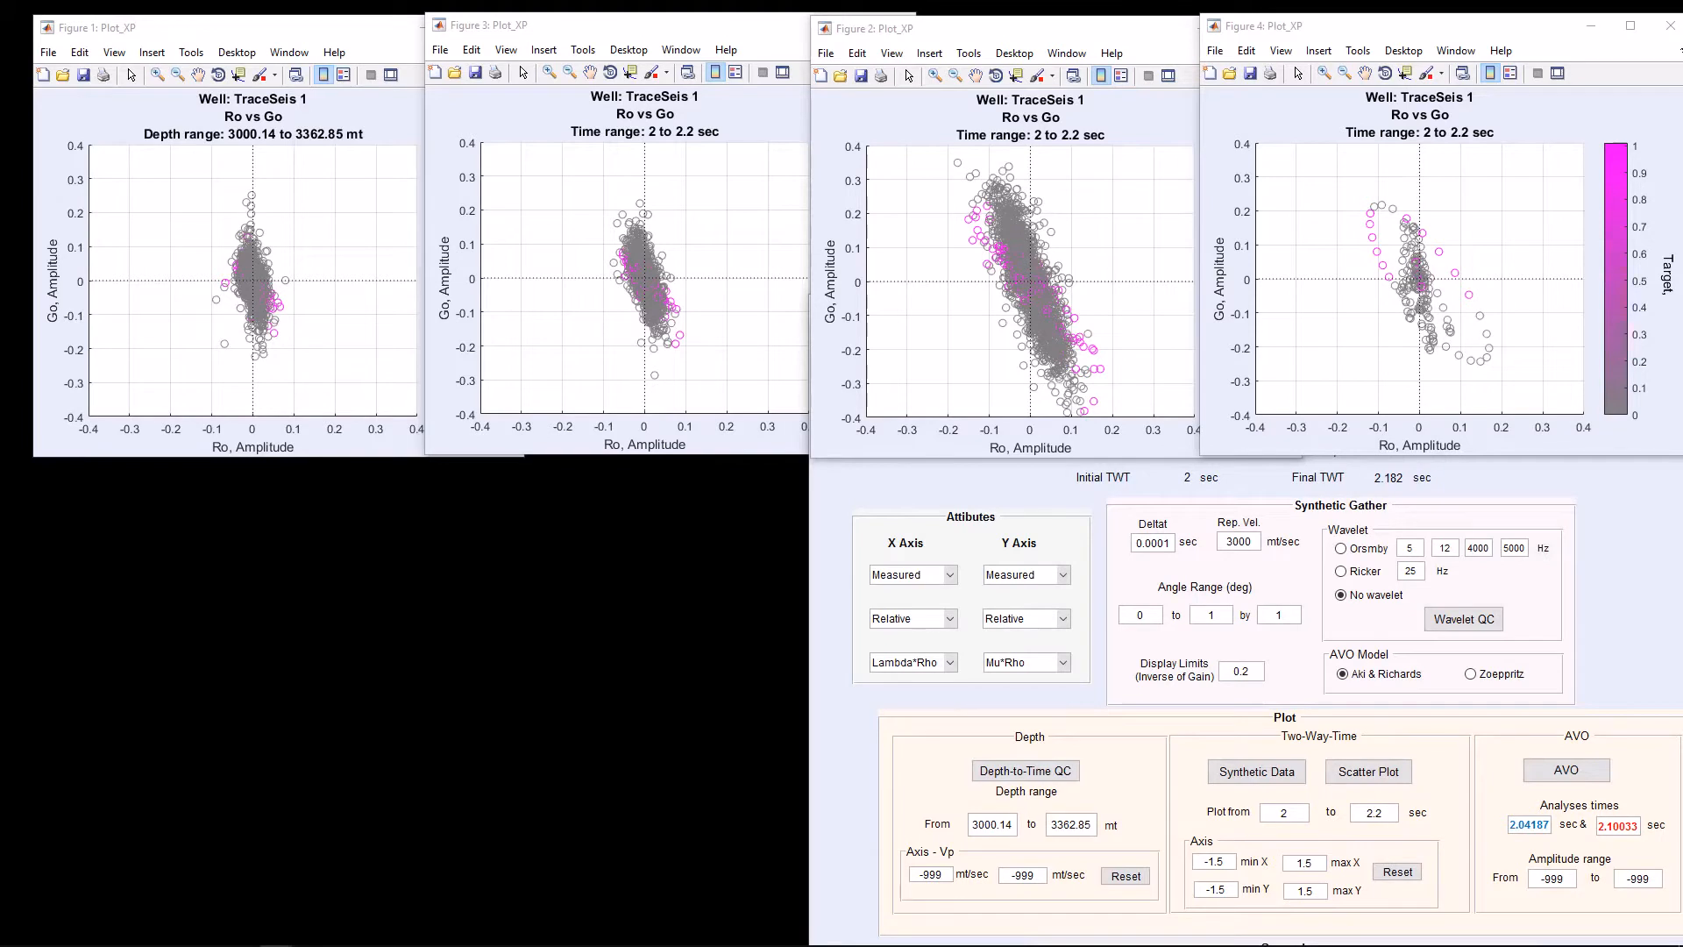
Start a second row with the well-log rel(Lambda*Rho) versus rel(Mu*Rho) plot and create its no-wavelet seismic-resolution counterpart beside it
drag(1451, 480, 226, 488)
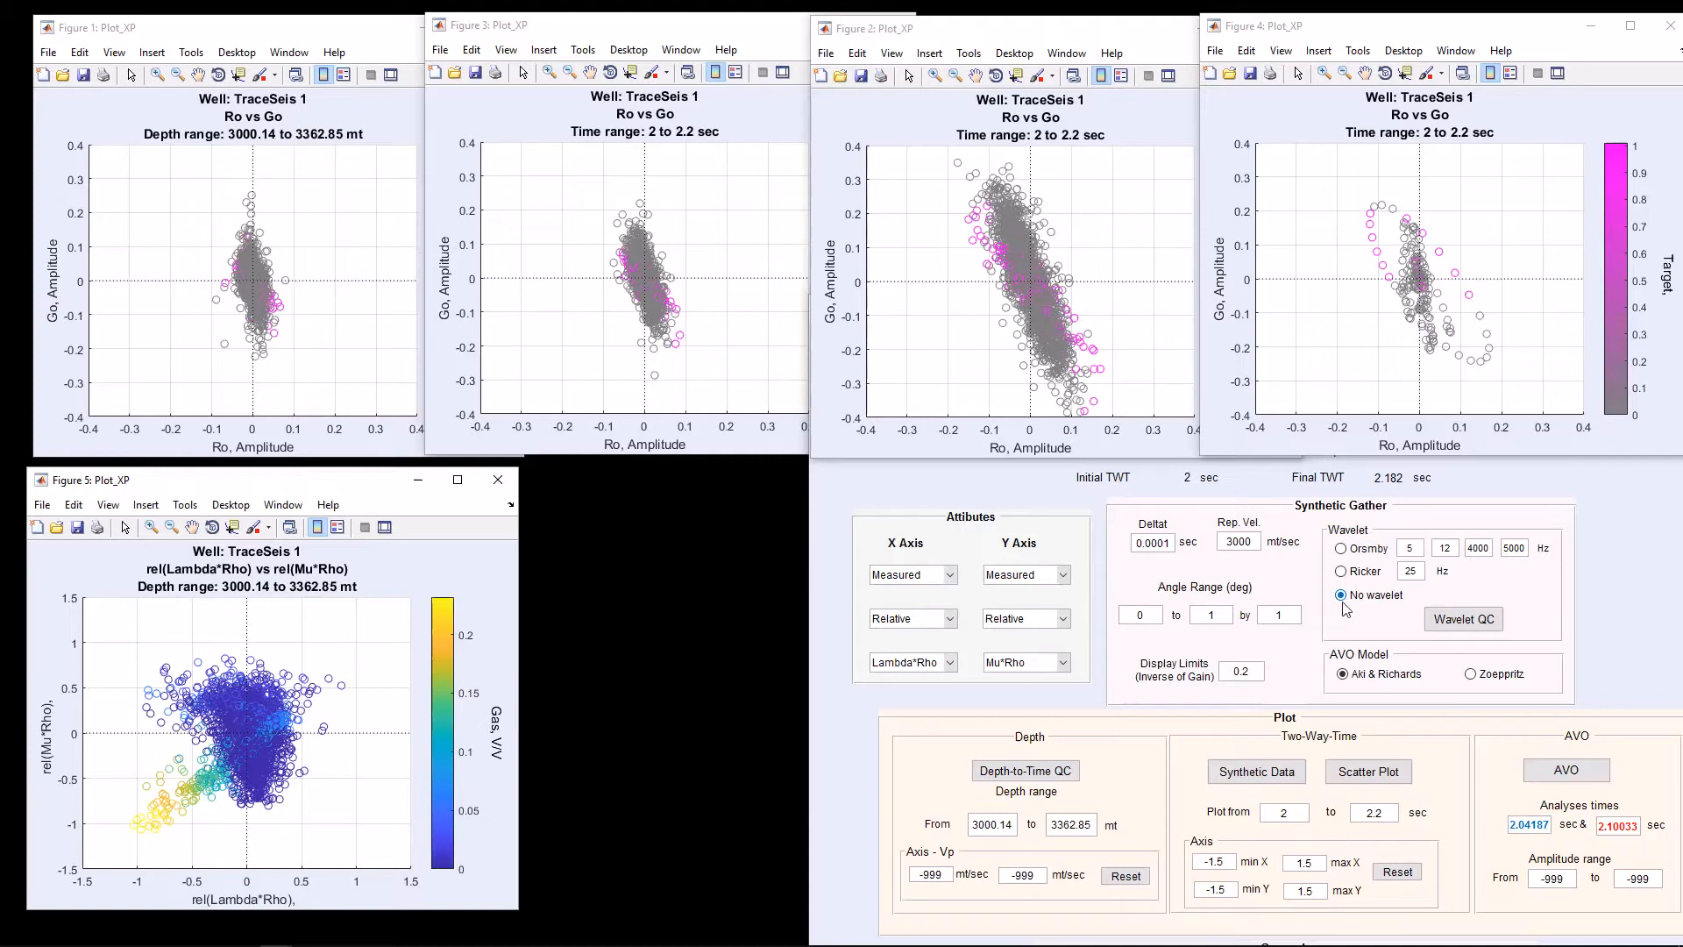
click(1361, 775)
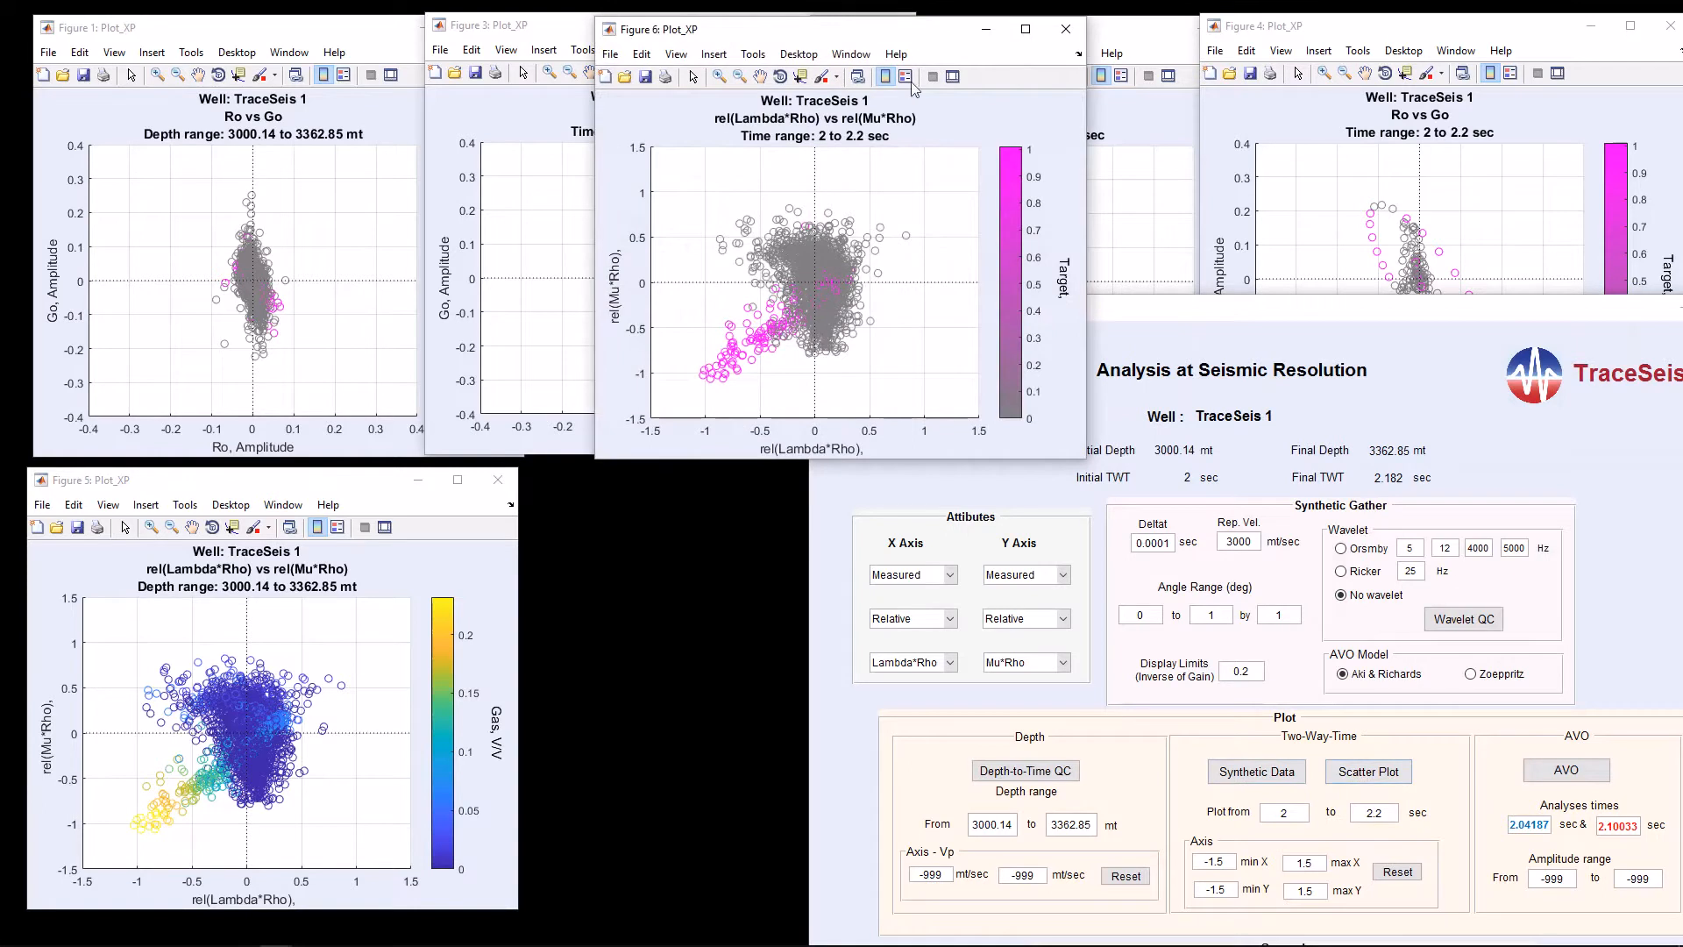
drag(906, 34, 720, 475)
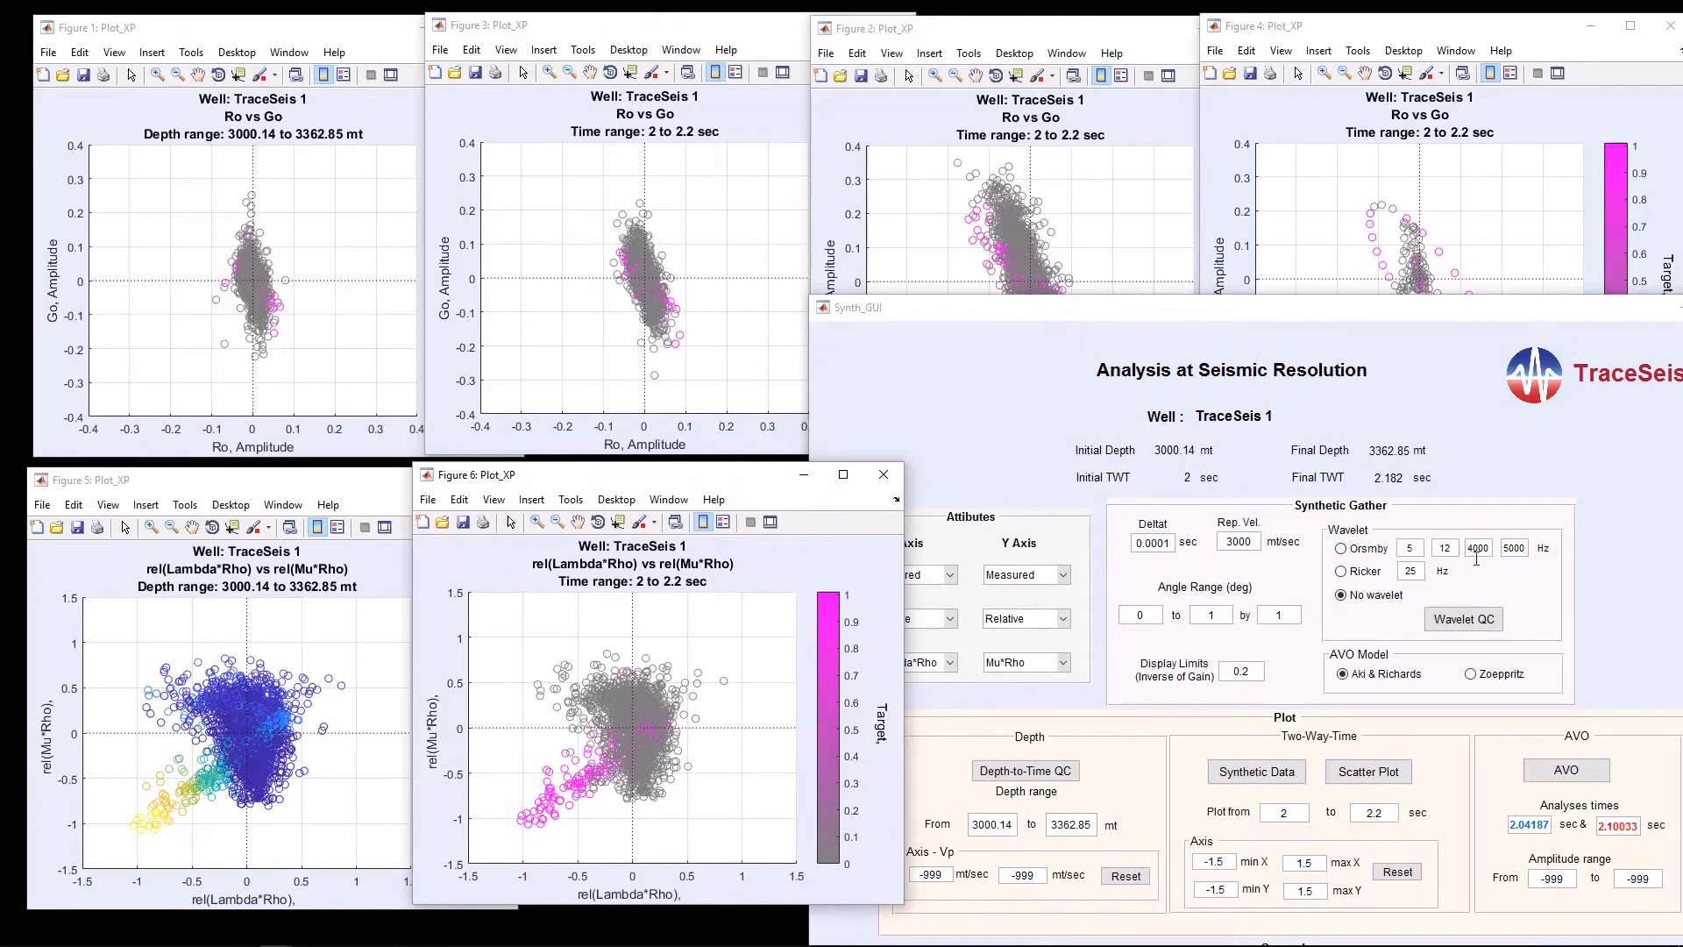
click(1341, 548)
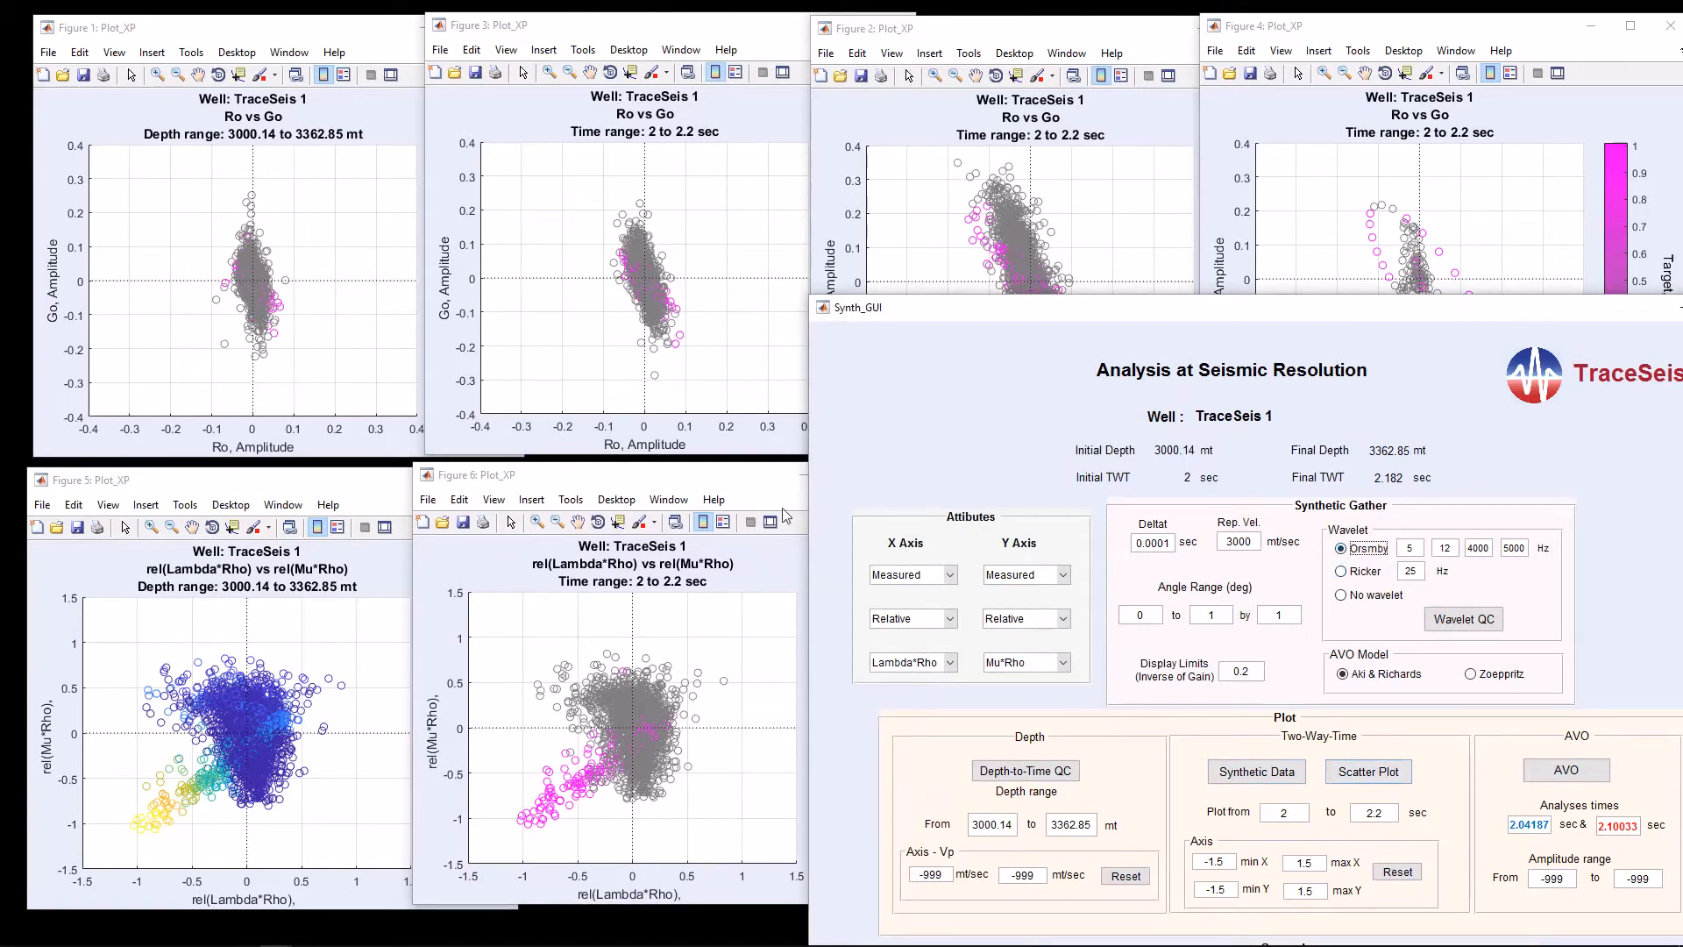
click(724, 488)
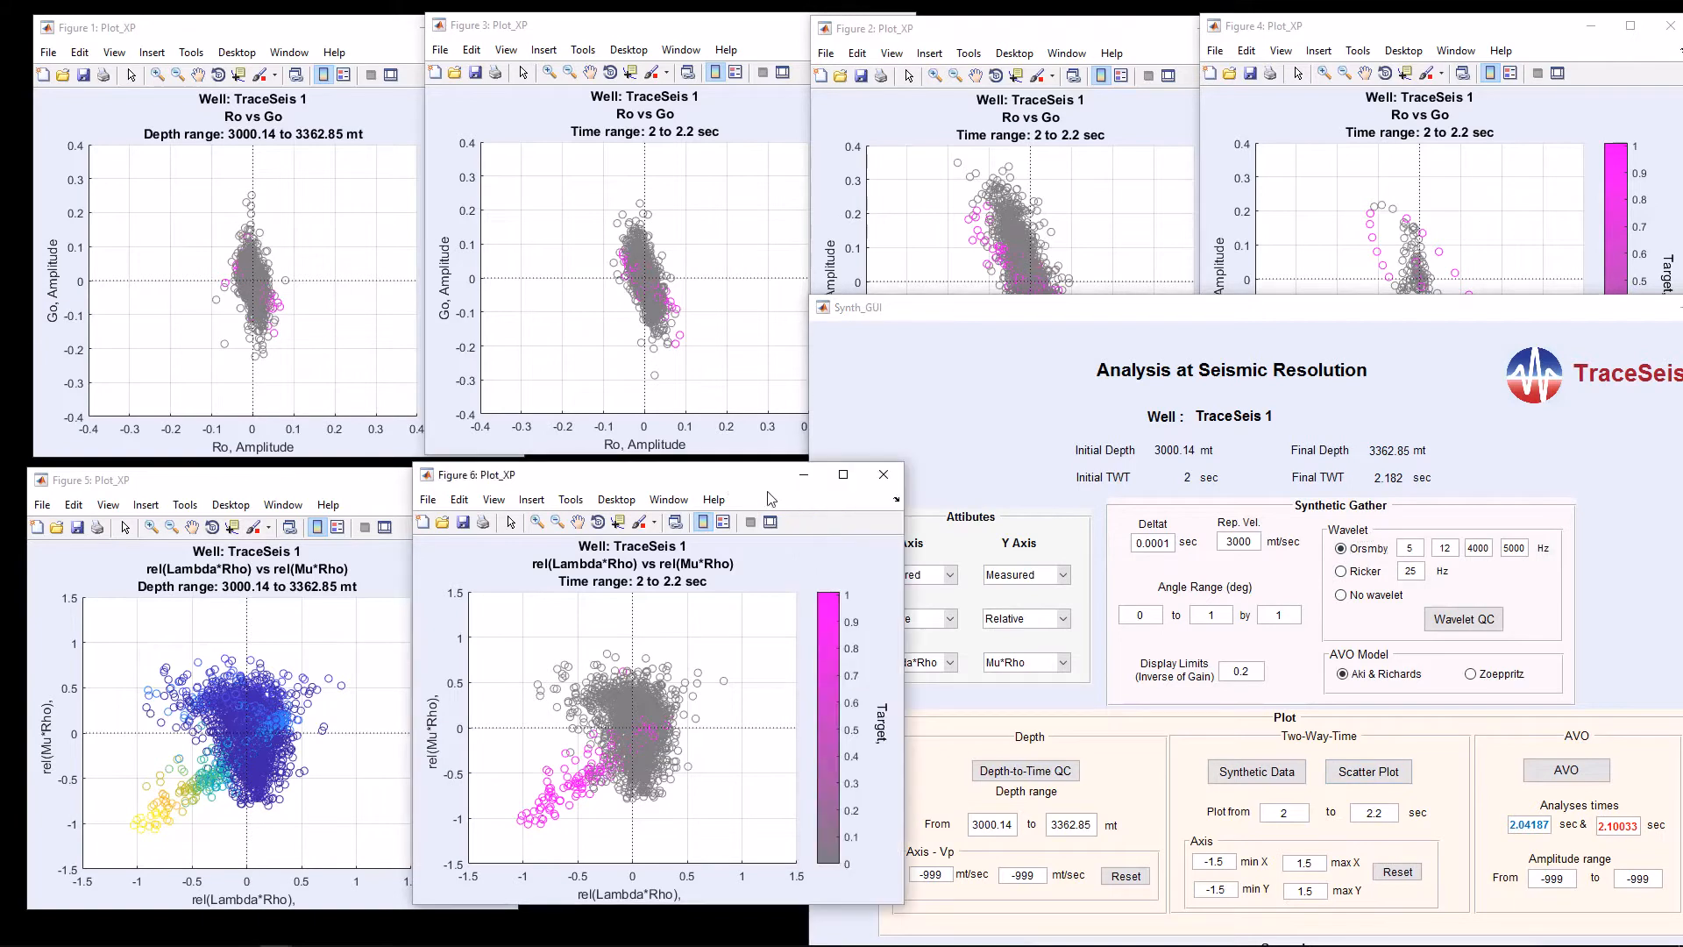
click(880, 475)
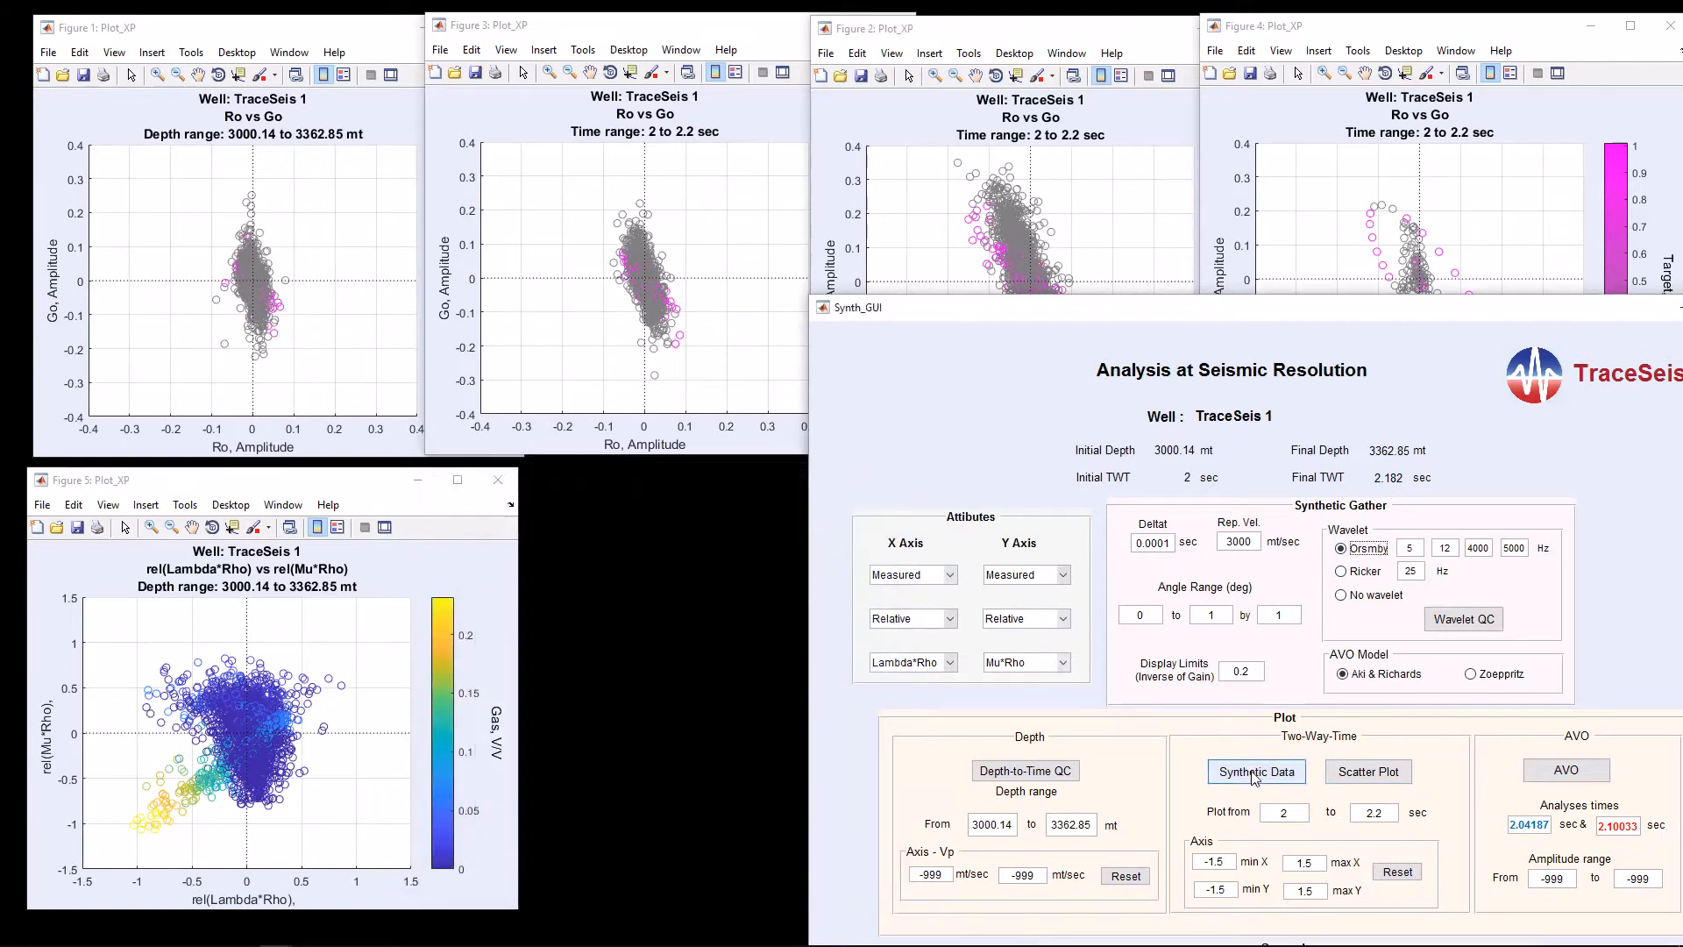
click(1368, 771)
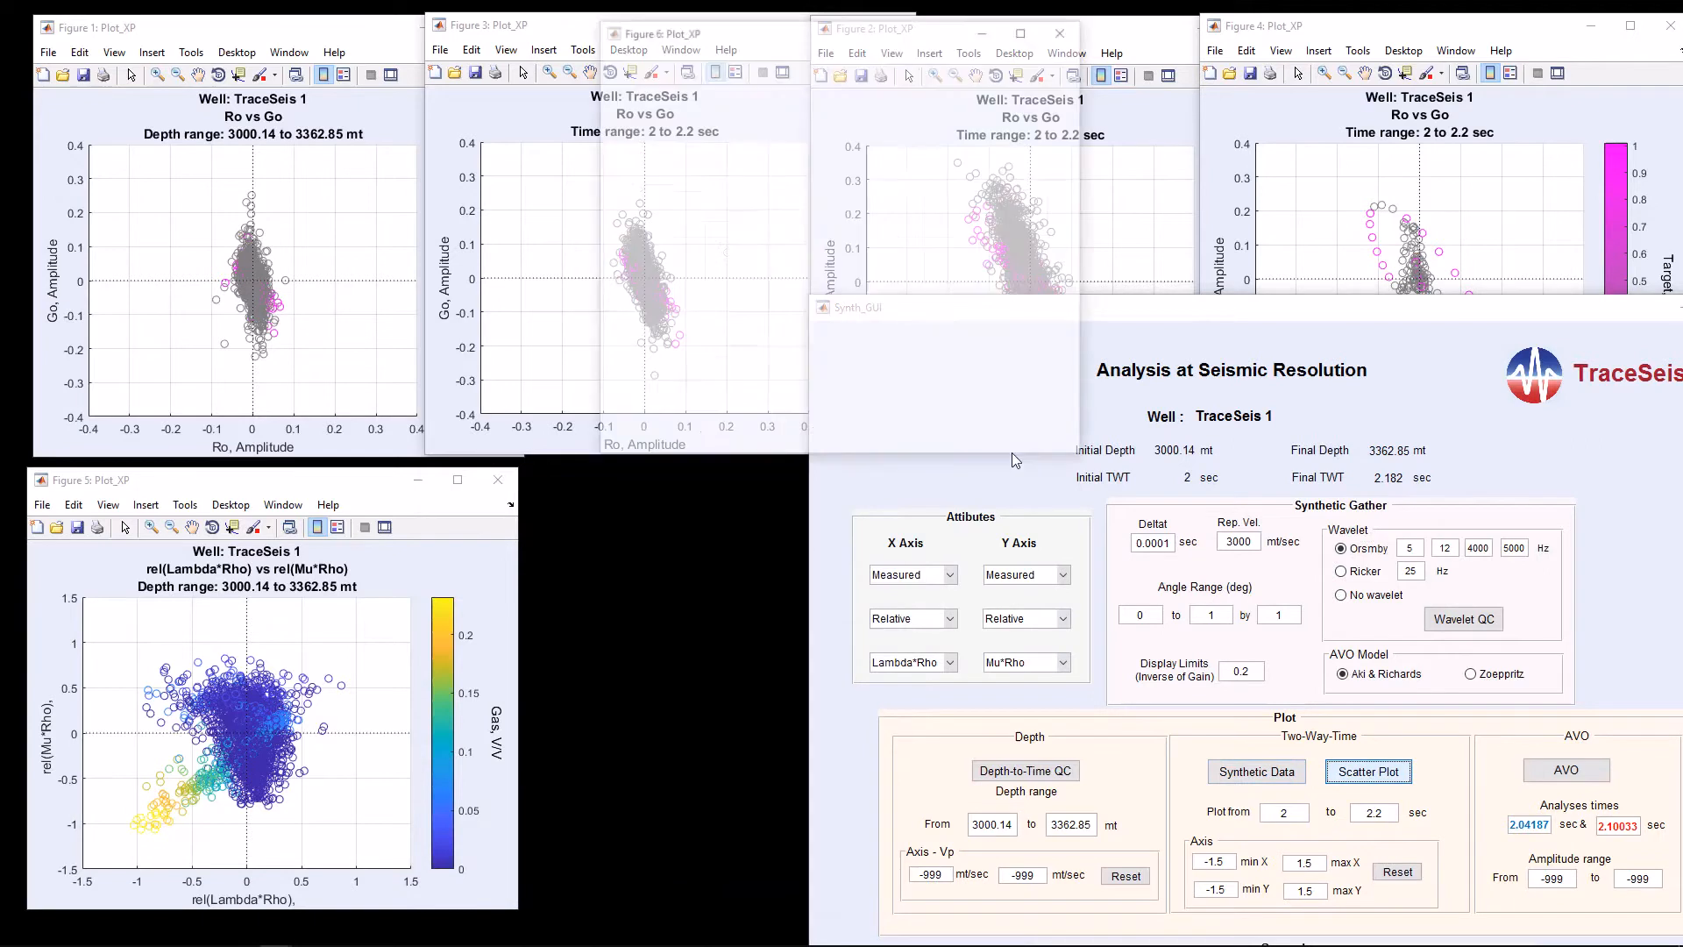
drag(848, 37, 670, 486)
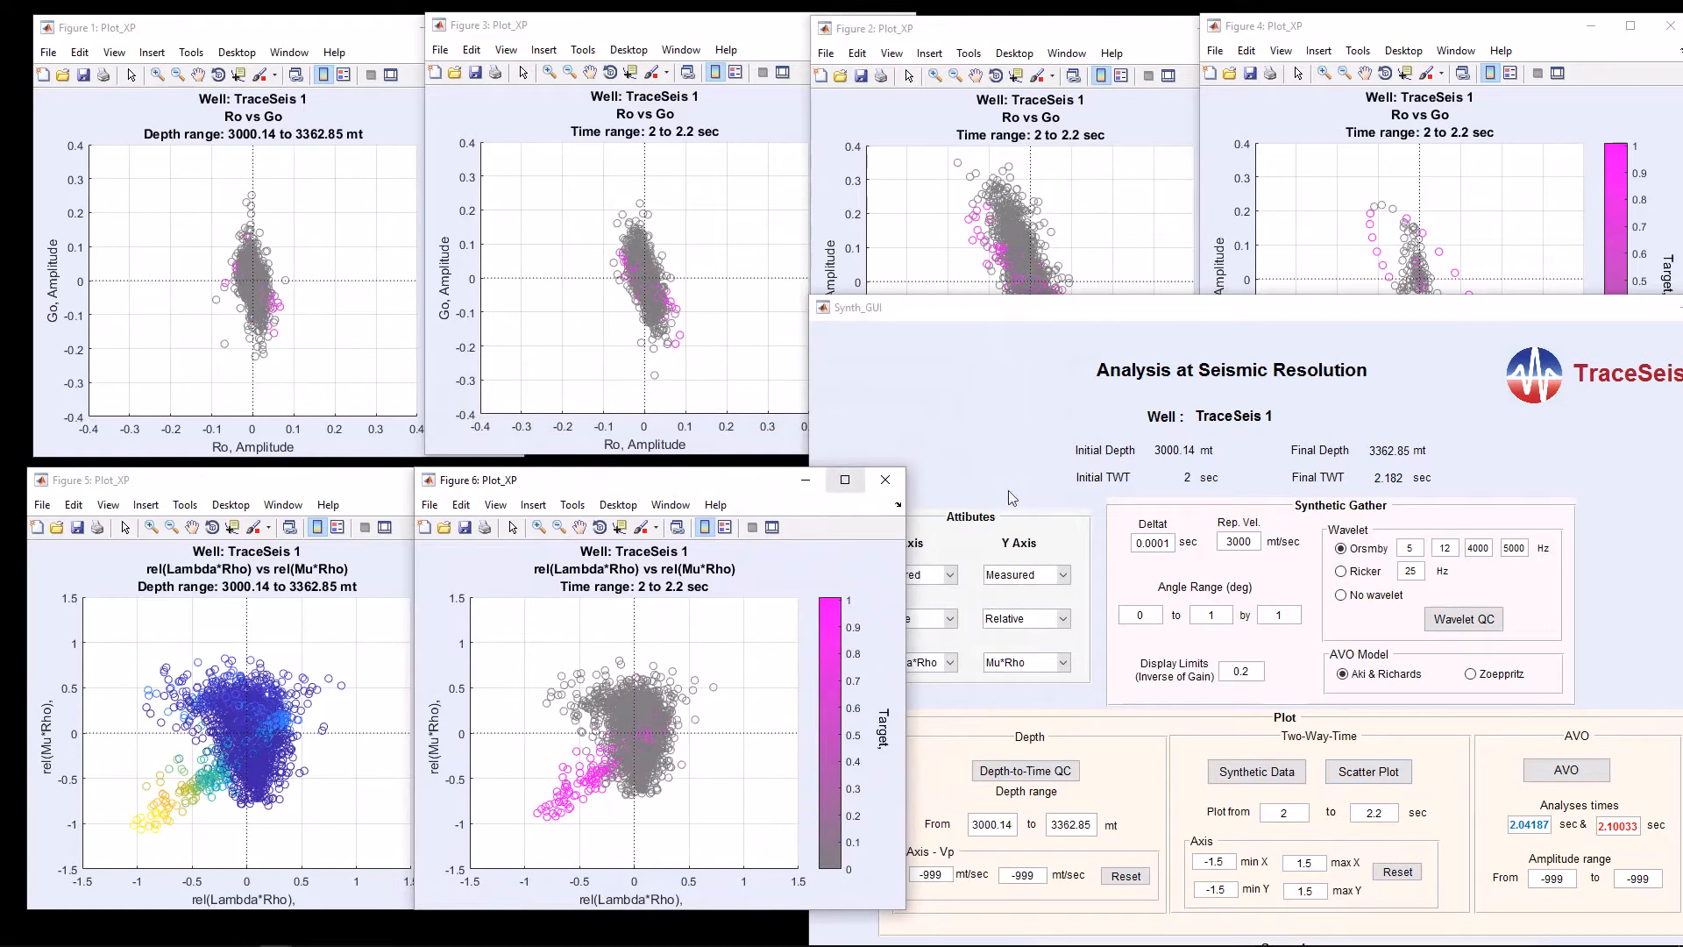
Set the Orsmby wavelet's upper frequencies to 1000 and 2000 Hz, create the rel(Lambda*Rho) versus rel(Mu*Rho) scatter plot and move it off the top row
drag(1495, 552, 1446, 557)
text(1)
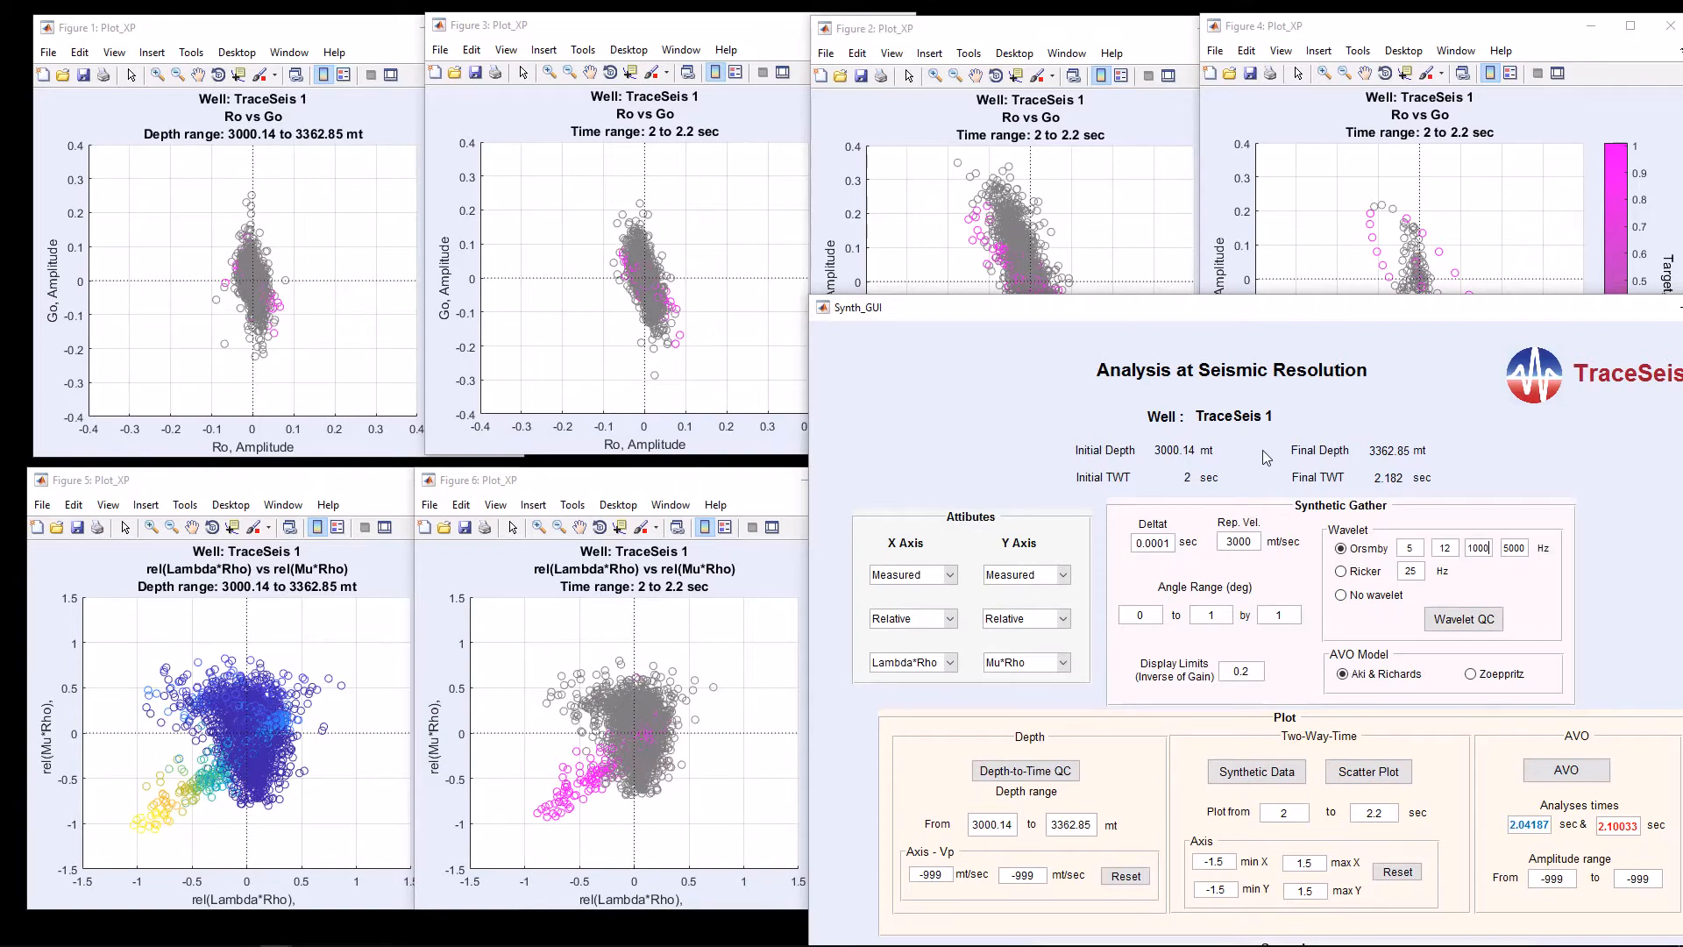
drag(1532, 552, 1479, 548)
text(2)
click(1367, 771)
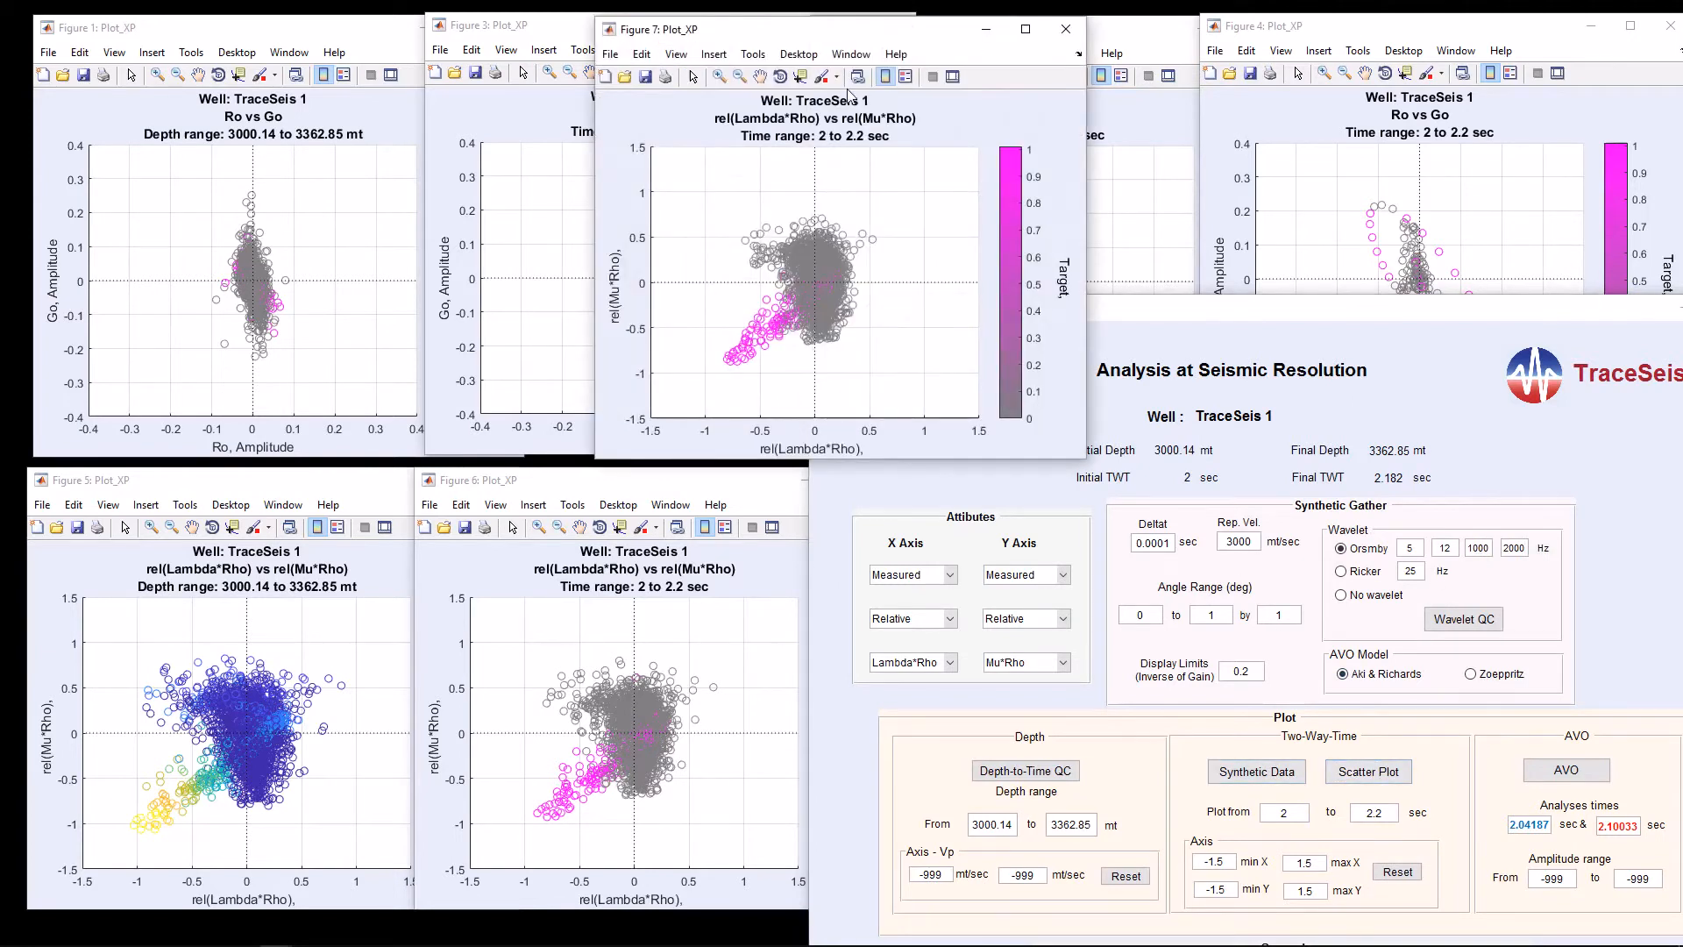
drag(854, 41, 726, 278)
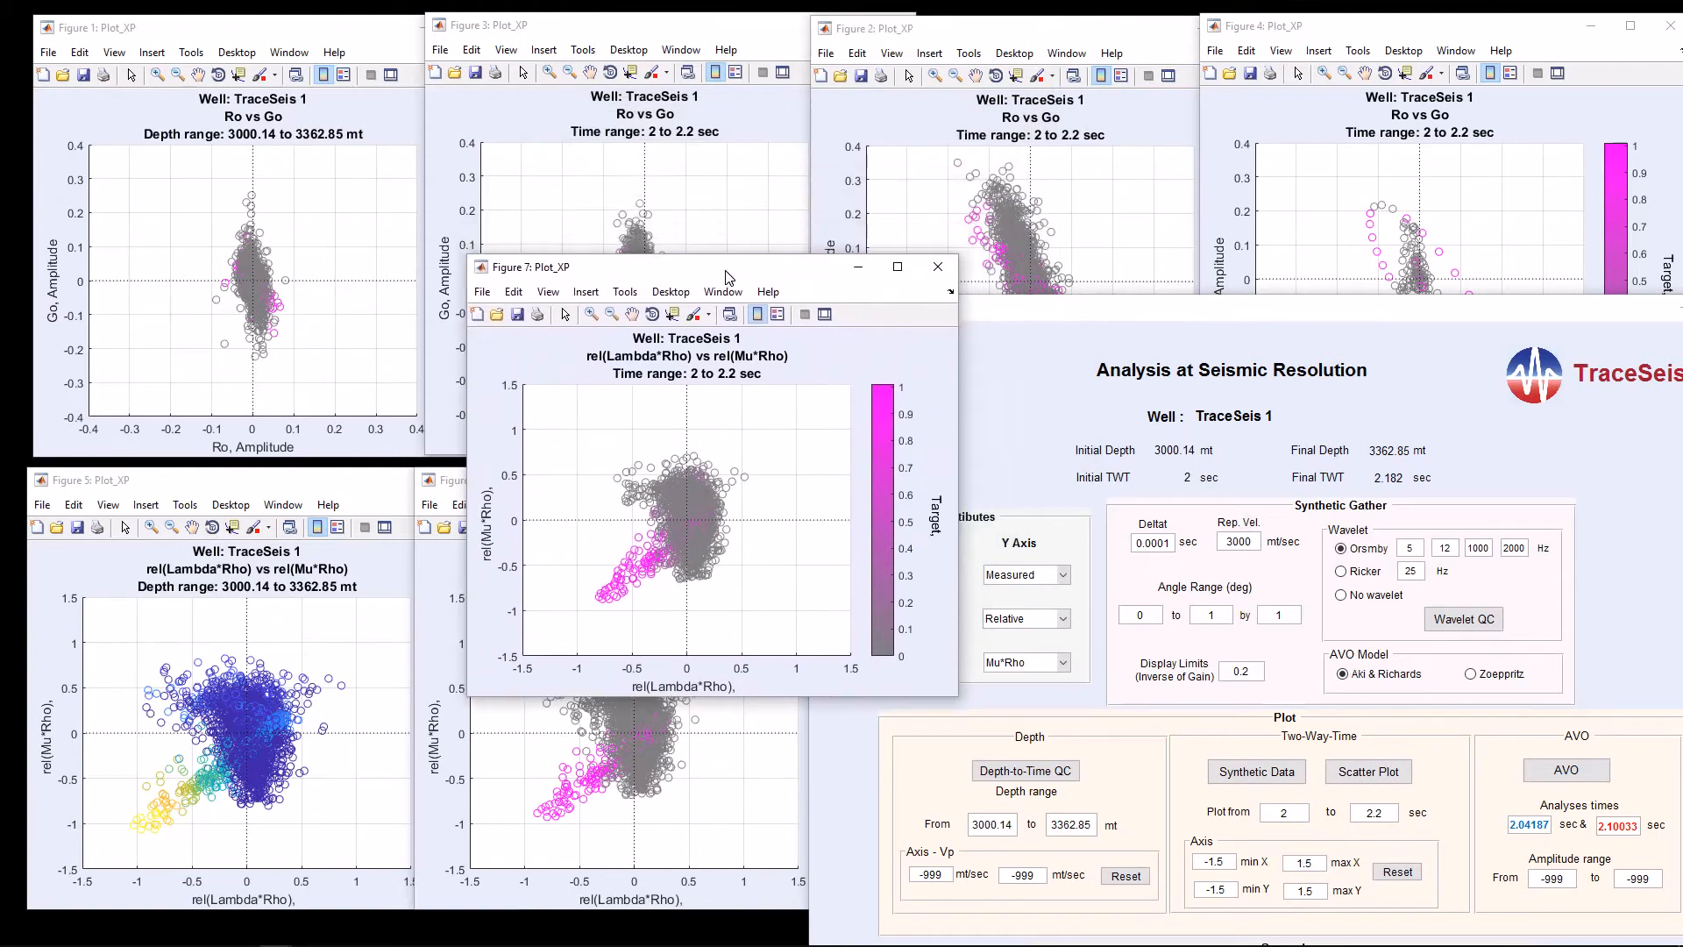
Set Deltat to 0.001 sec and the Orsmby wavelet to 5-12-50-75 Hz, and create the rel(Lambda*Rho) versus rel(Mu*Rho) scatter plot
click(1164, 545)
key(BackSpace)
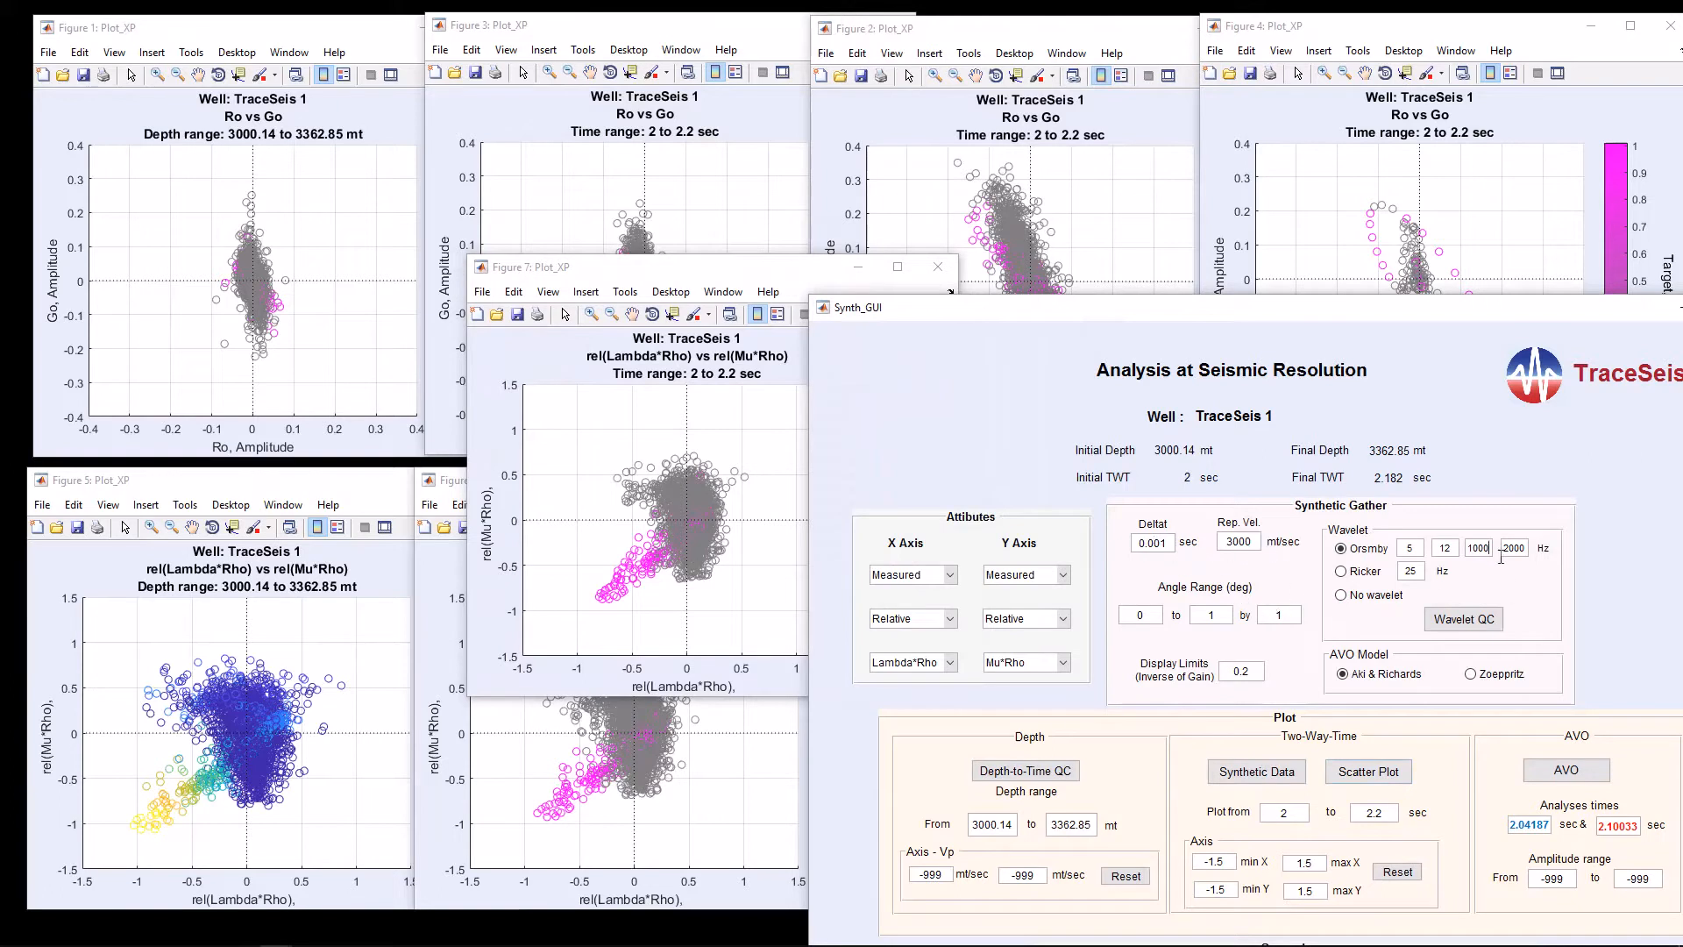
text(50)
key(Tab)
text(7)
click(1385, 773)
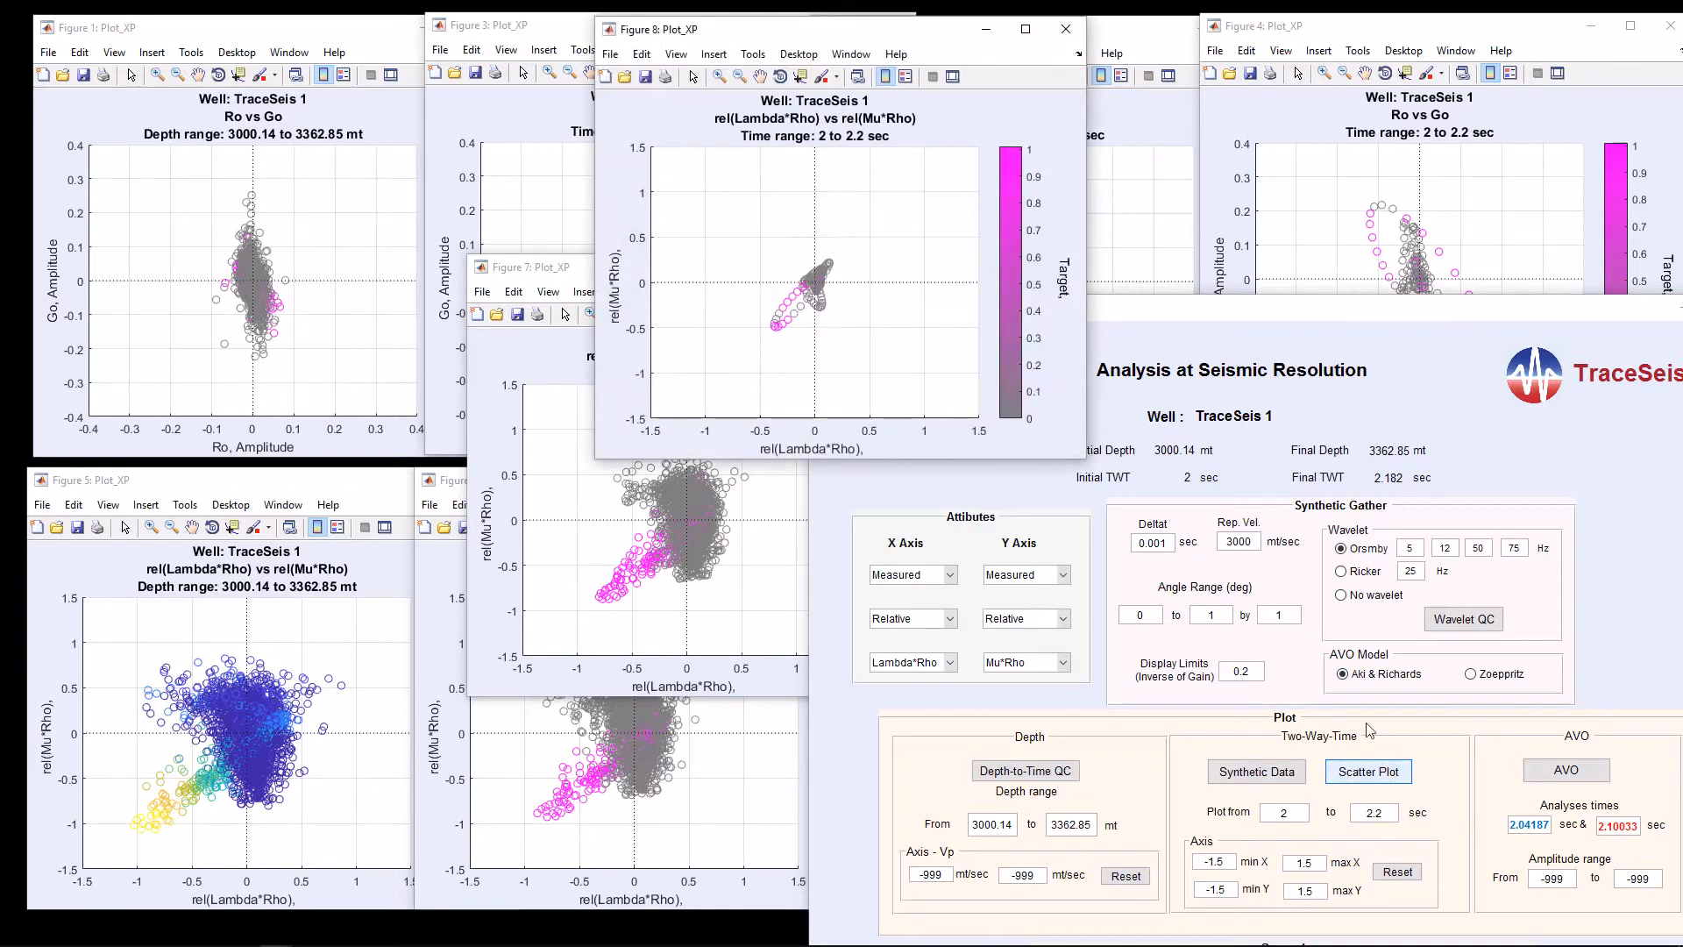
Move the synthetic settings window aside and line up the 1000-2000 Hz and 50-75 Hz Lambda*Rho scatter plots in the second row
drag(1352, 312, 1682, 290)
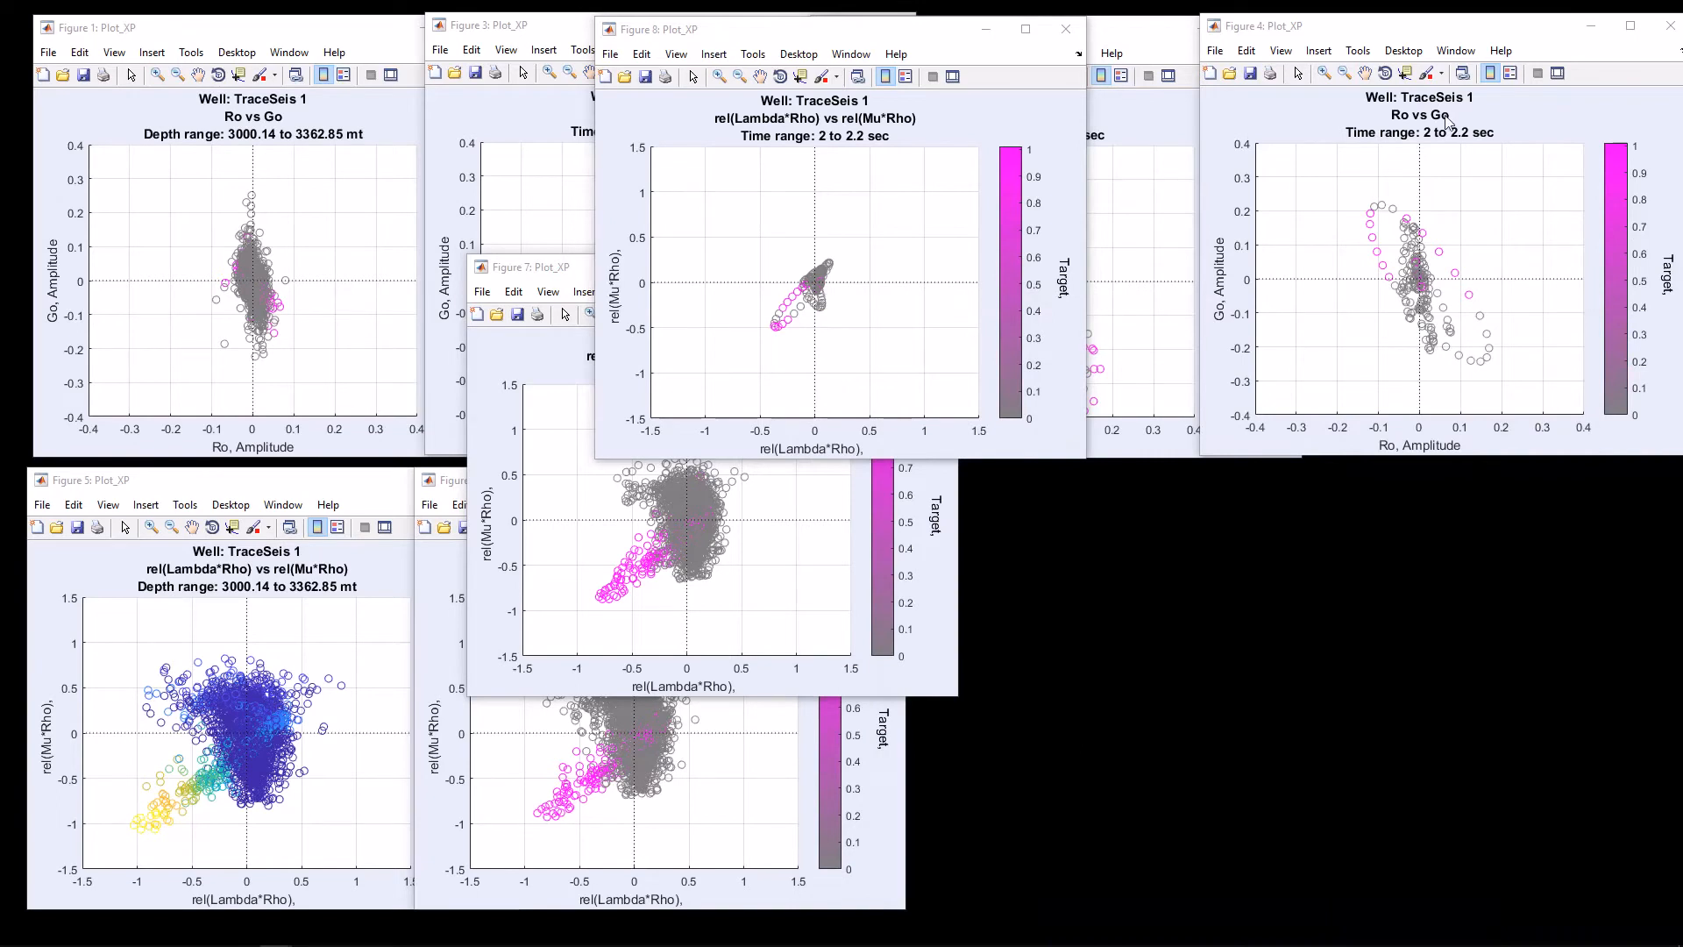
drag(866, 33, 1471, 482)
drag(745, 276, 1088, 488)
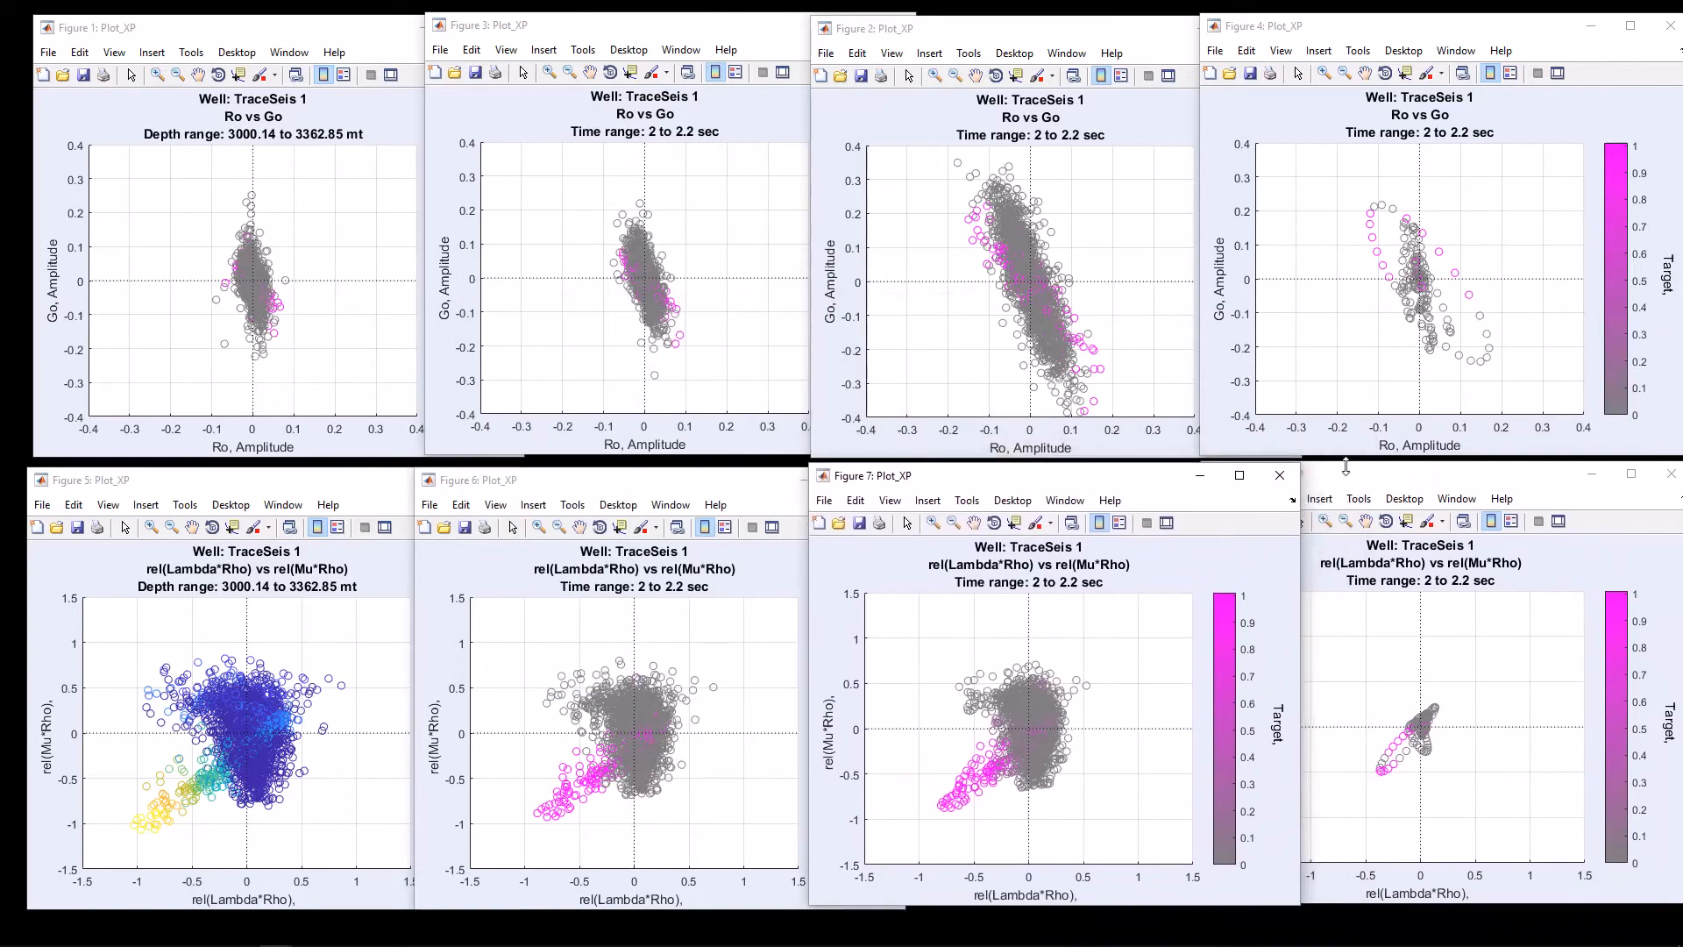
click(1434, 477)
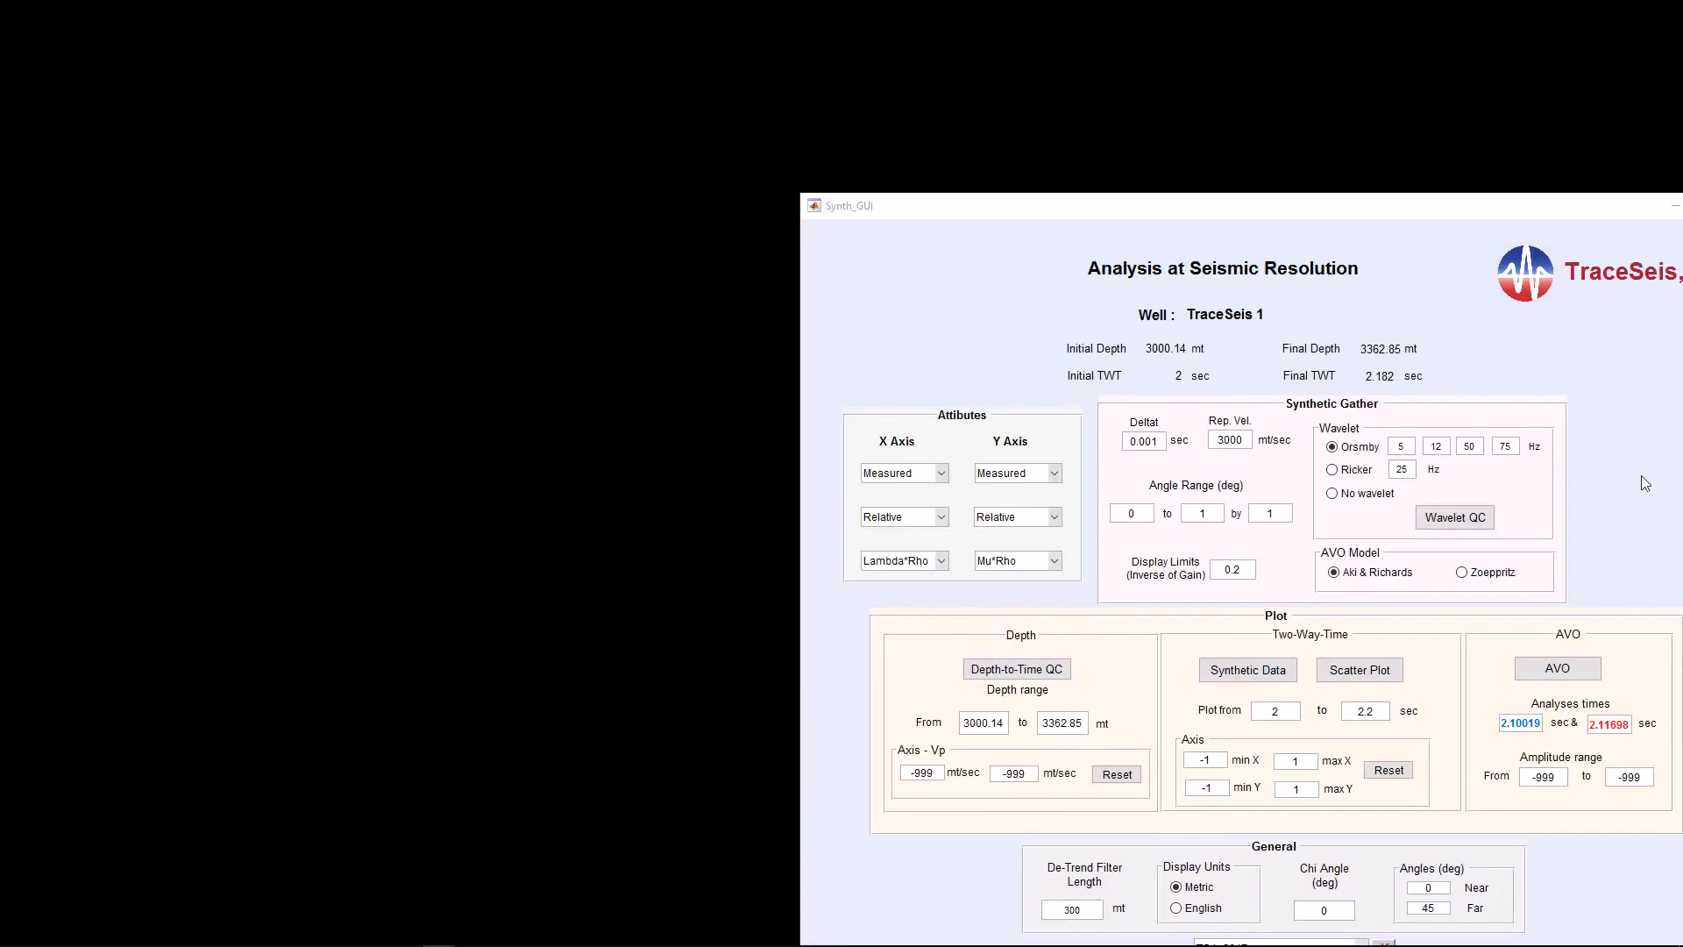
Create the unrotated 5-12-50-75 Hz Lambda*Rho versus Mu*Rho scatter plot and synthetic data display, shrinking the display above the scatter plot
click(1381, 671)
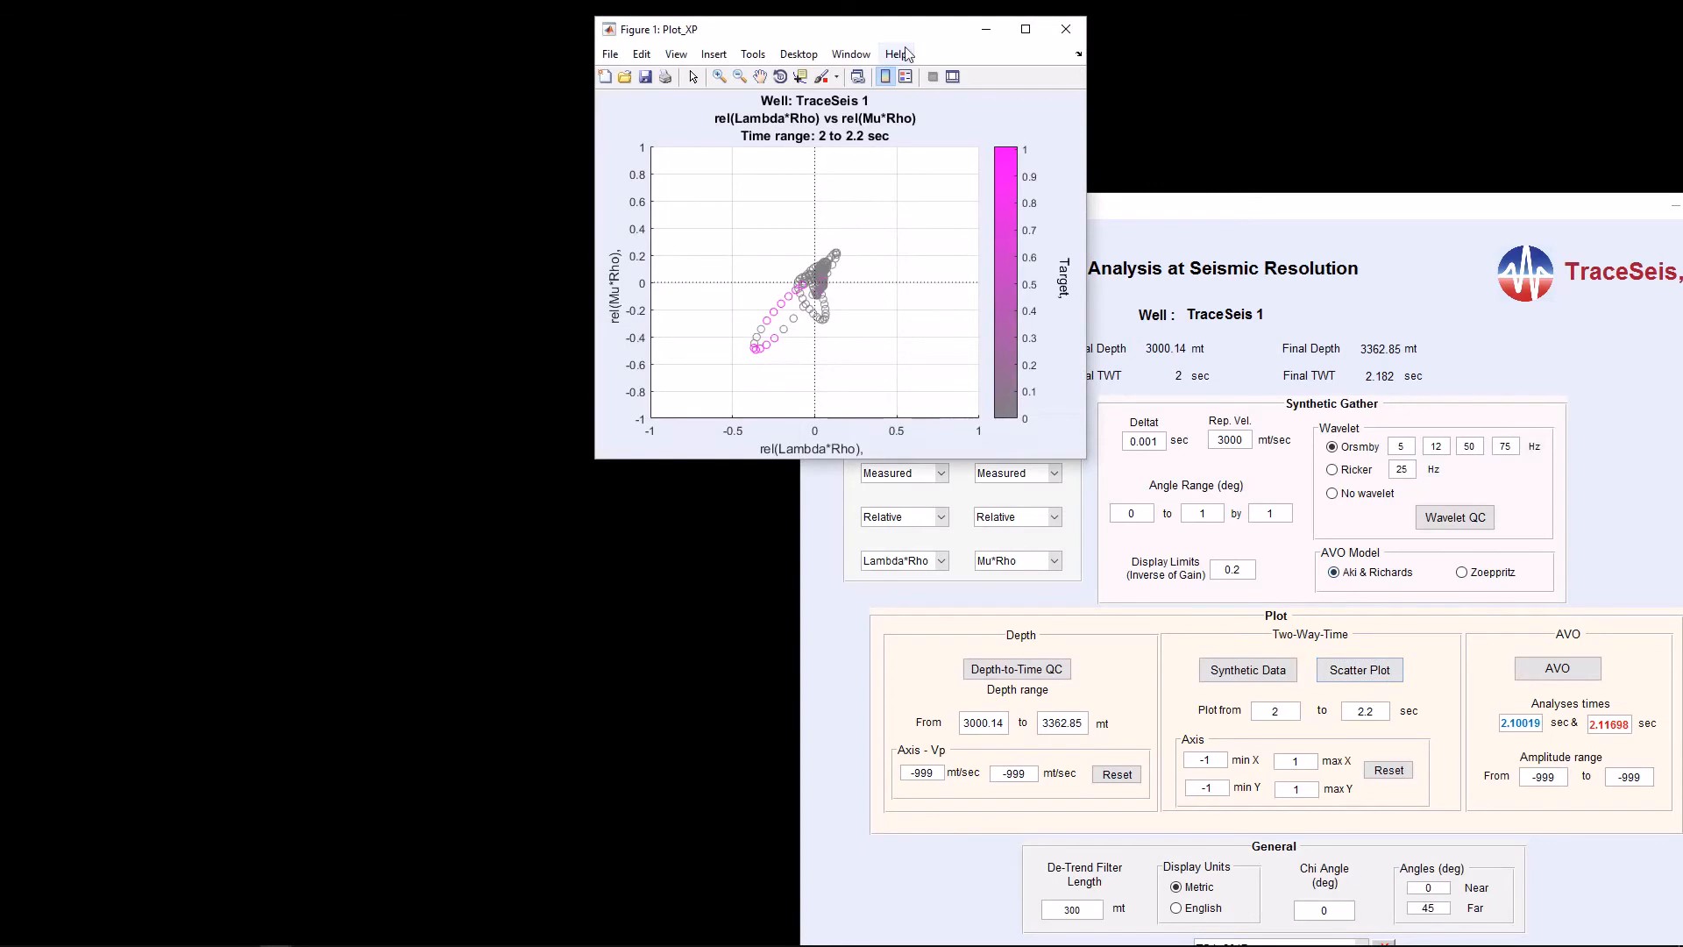
drag(900, 34, 301, 516)
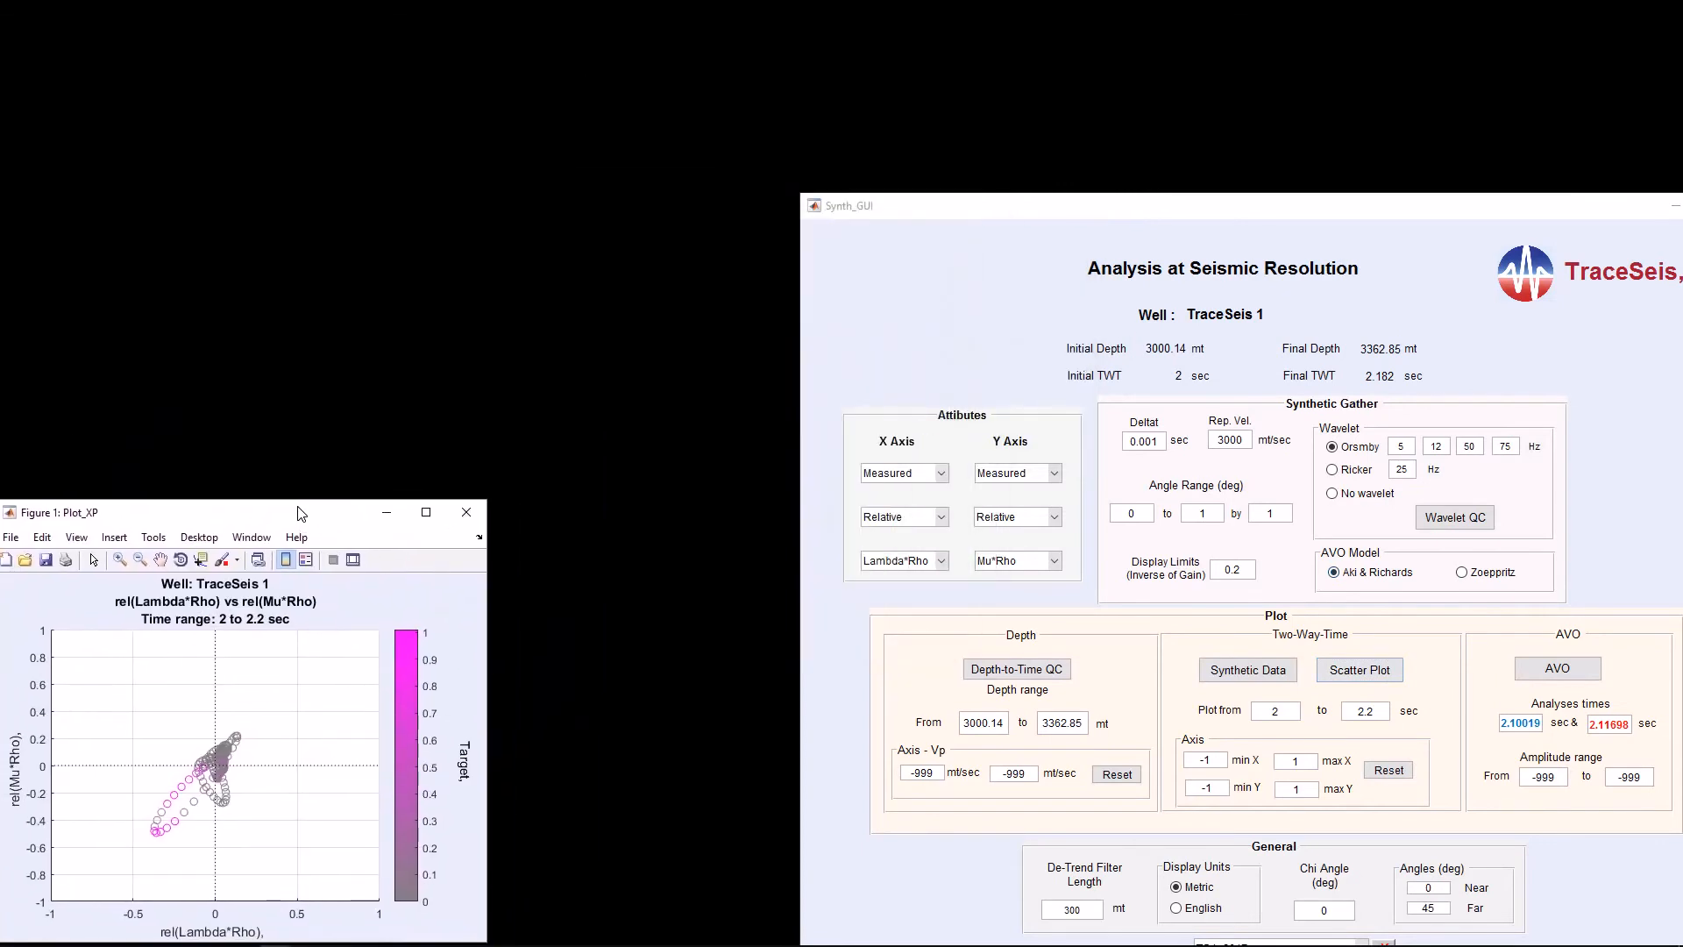
click(1248, 670)
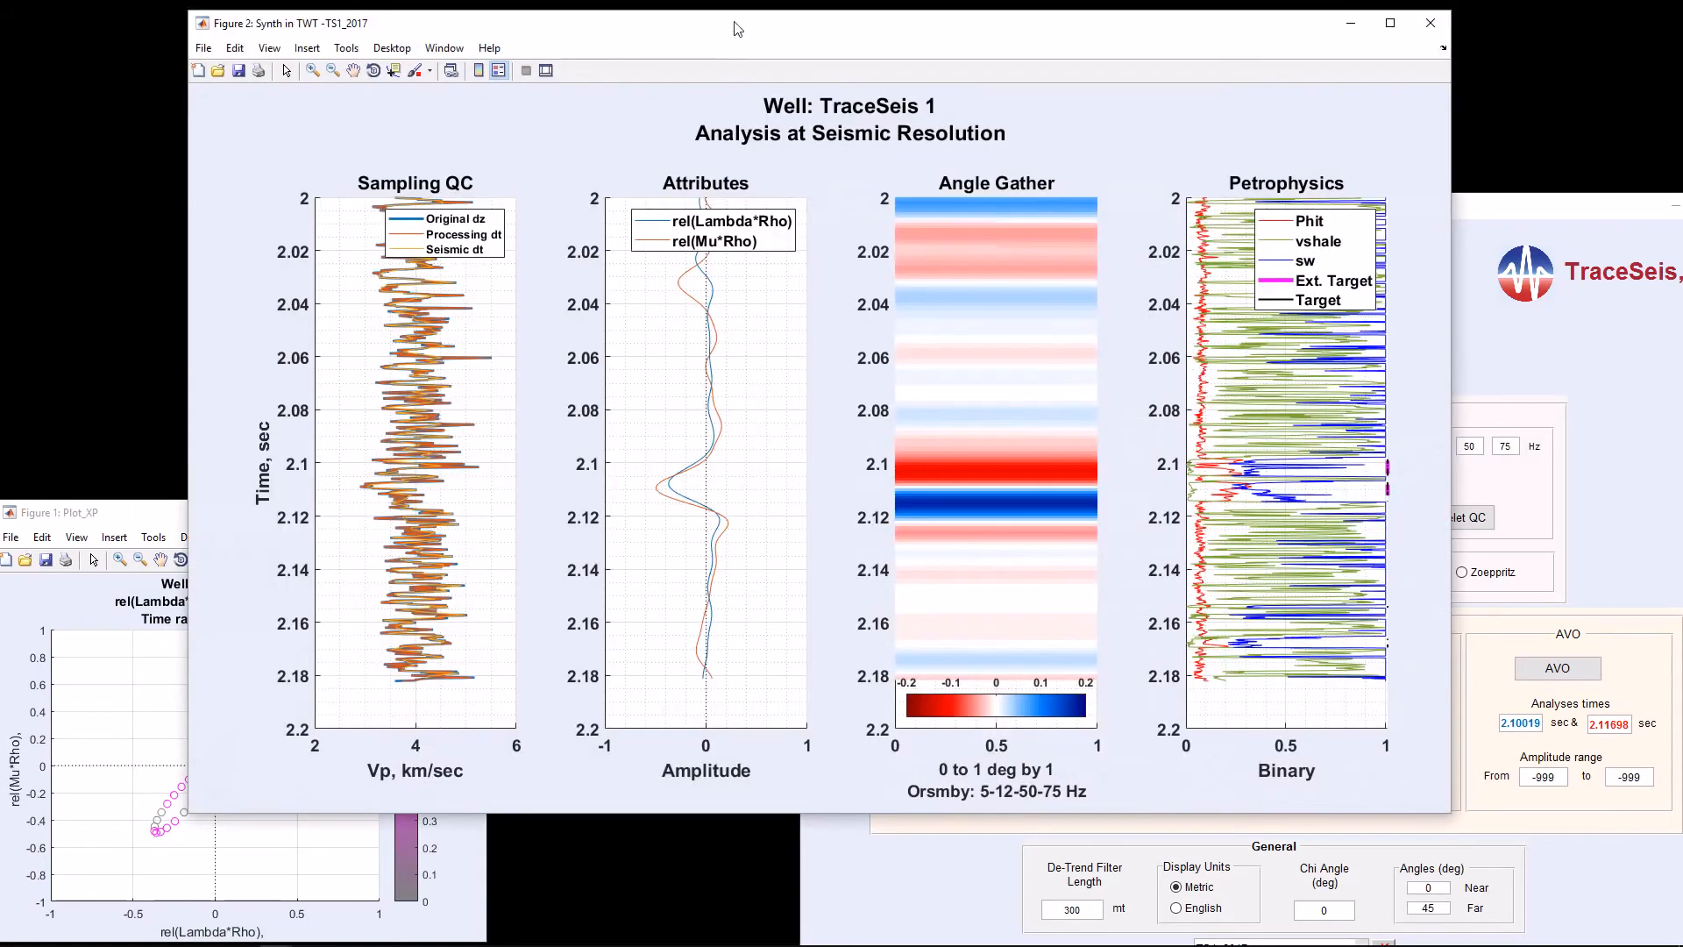
drag(769, 23, 582, 21)
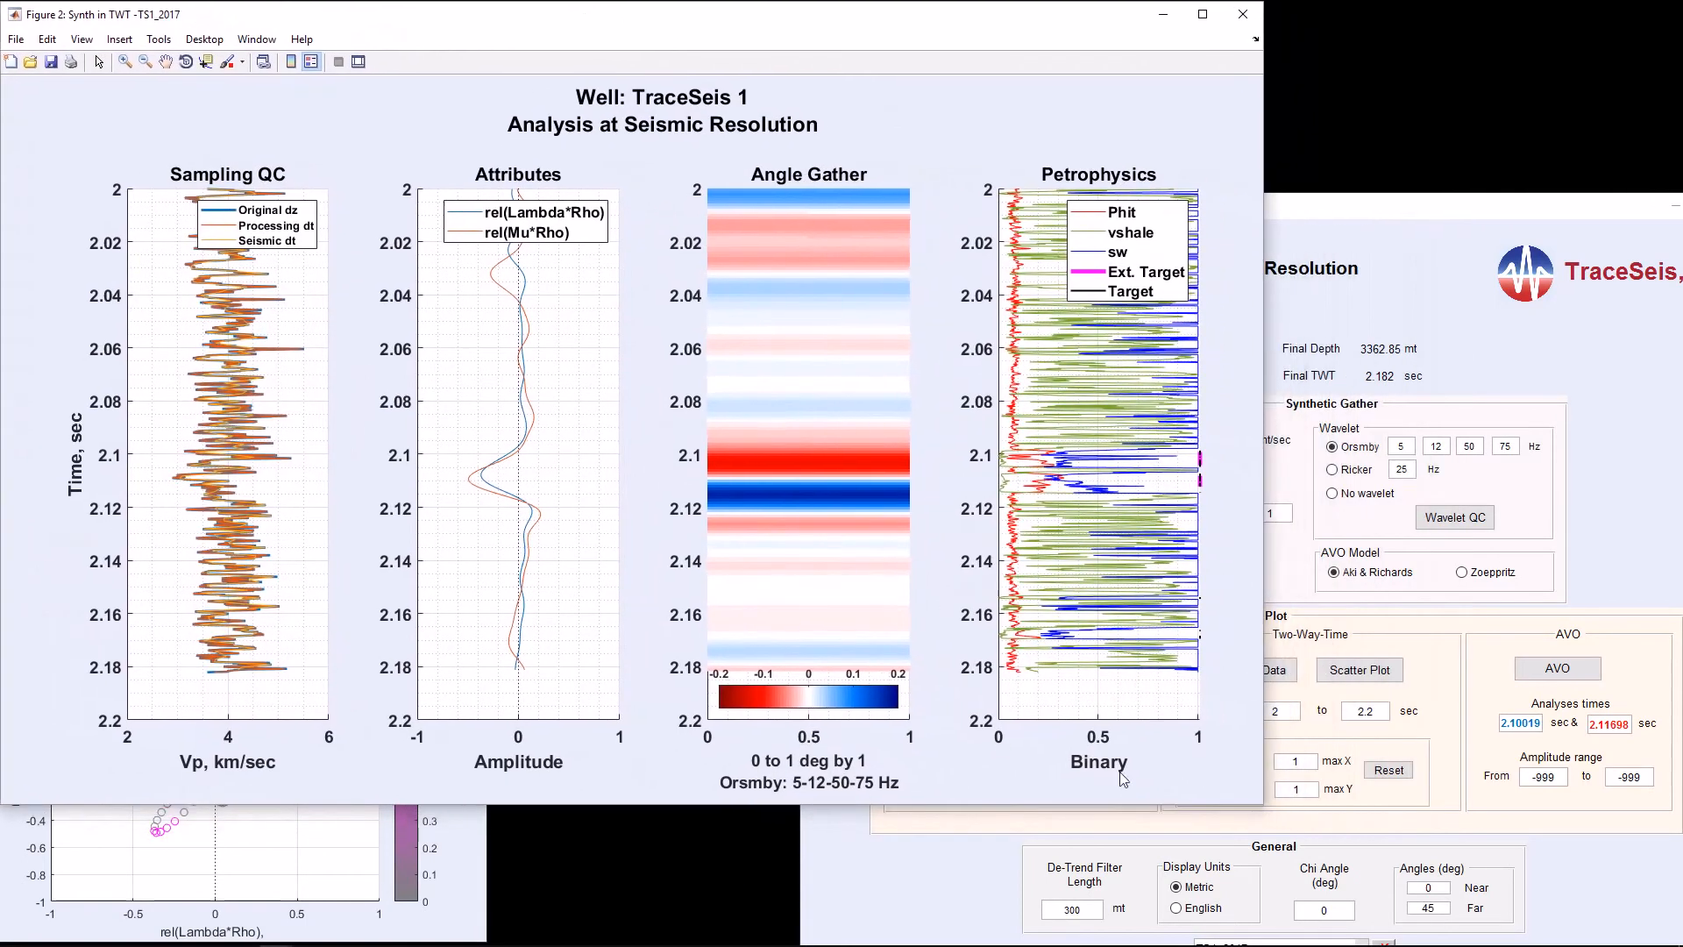
drag(1262, 804, 885, 682)
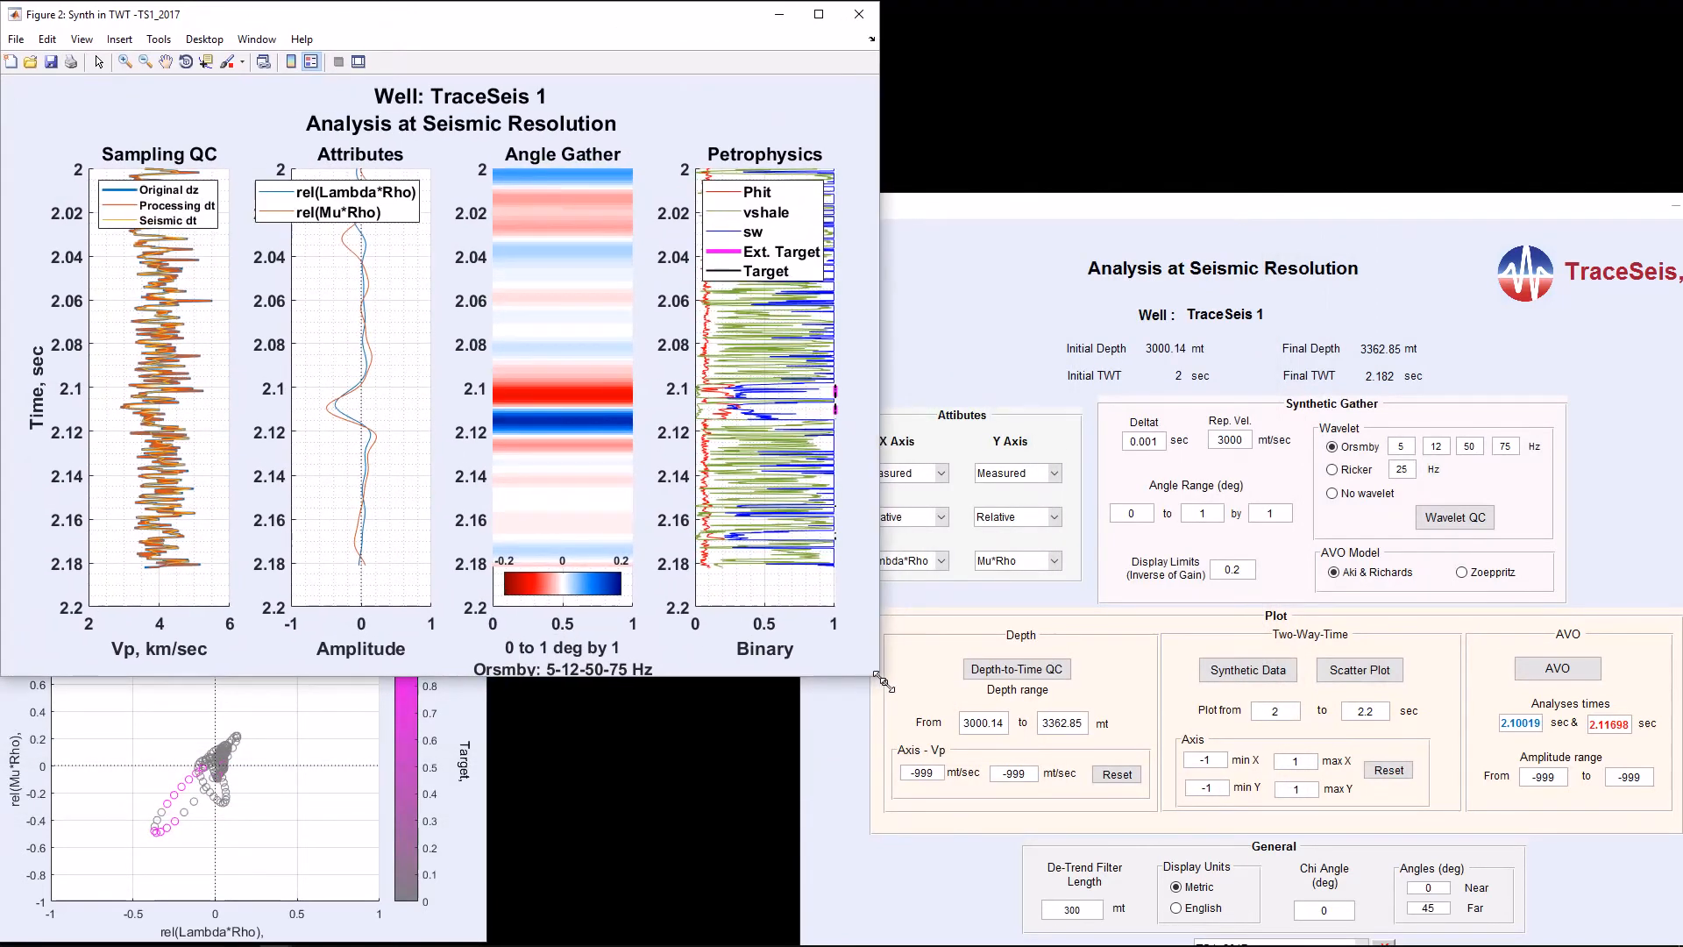
click(469, 707)
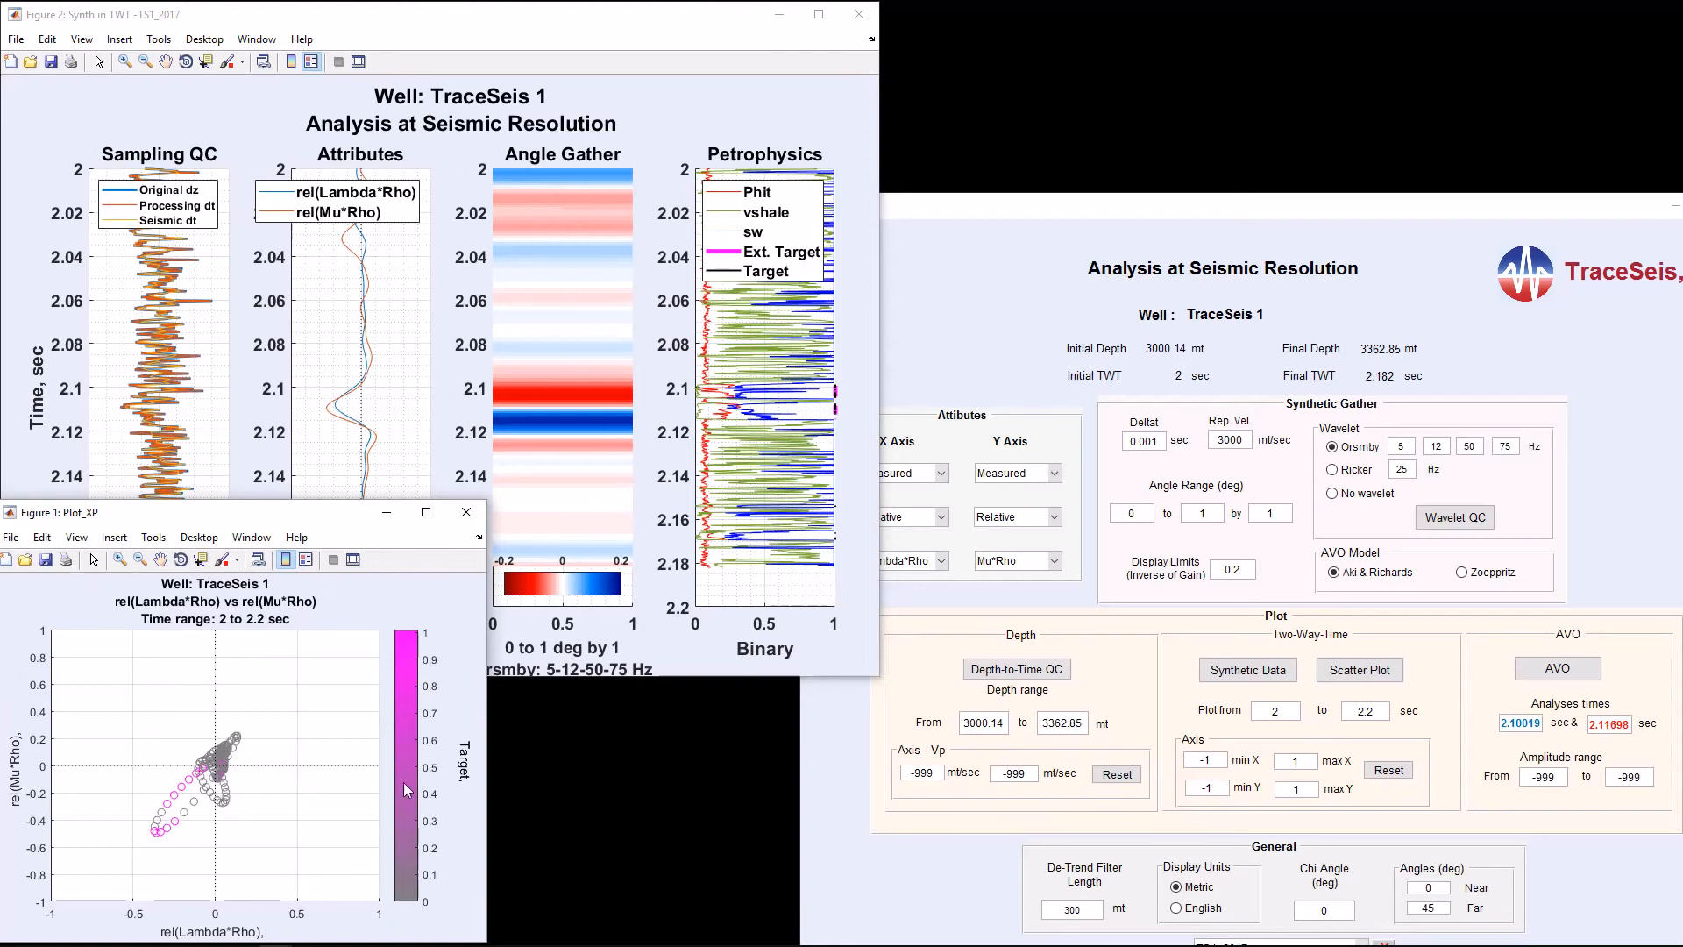
Set the Chi Angle to 130 degrees, create the rotated rel(Lambda*Rho) versus rel(Mu*Rho) scatter plot and place it beside the unrotated one
click(1352, 914)
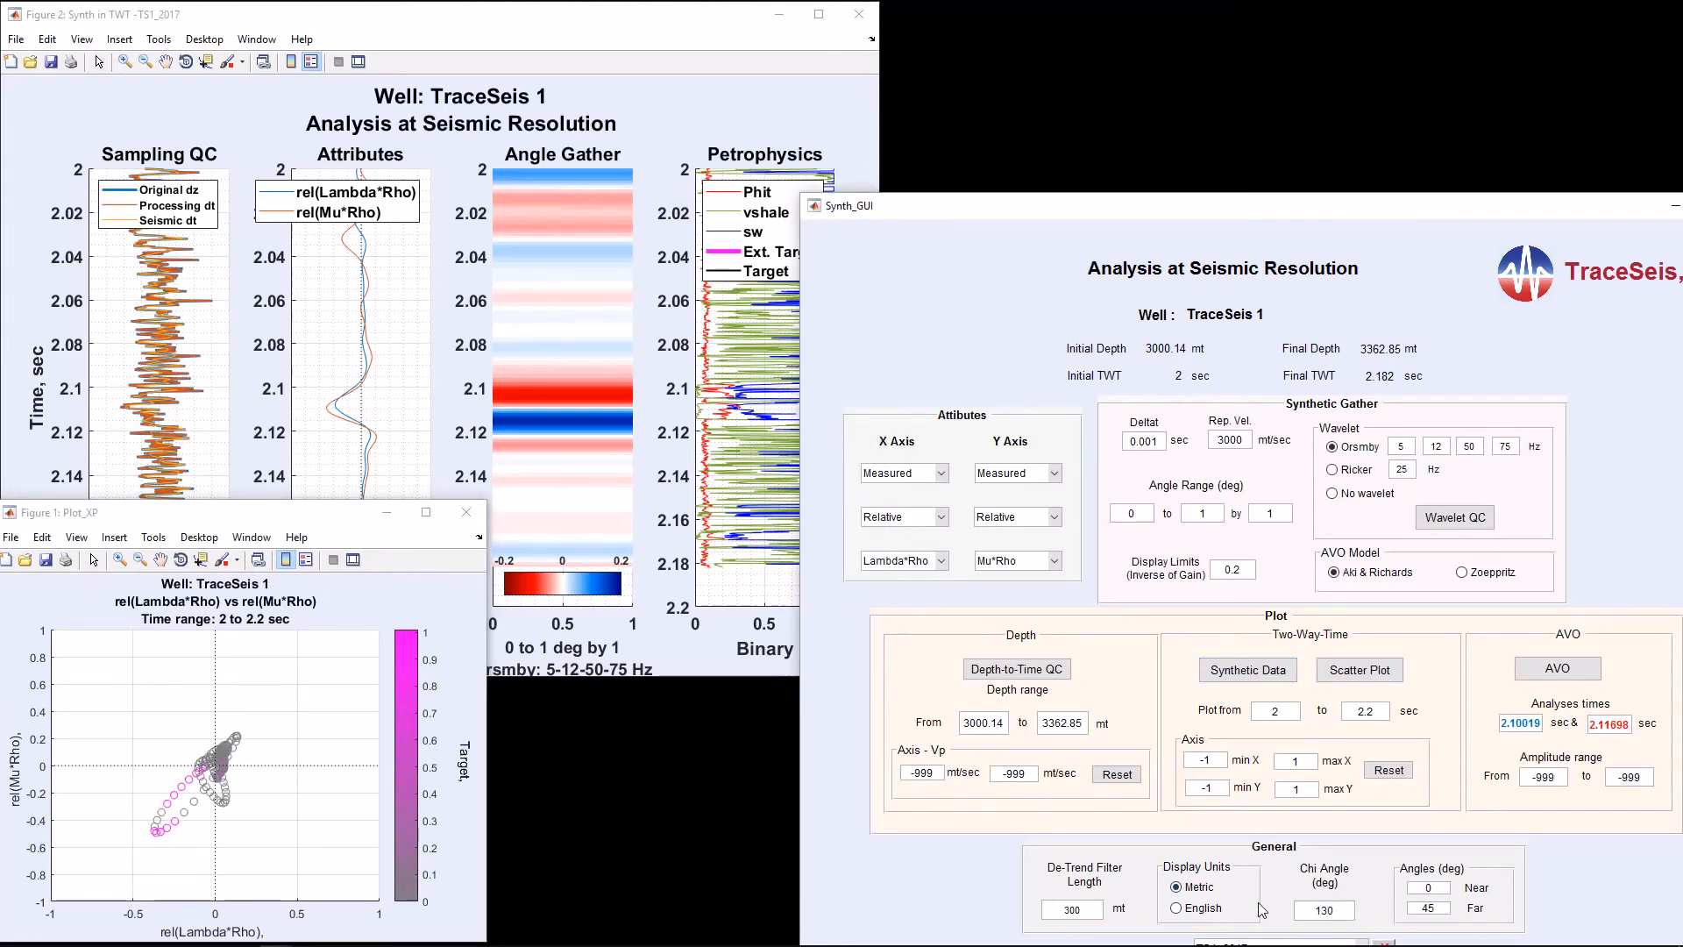
click(1363, 672)
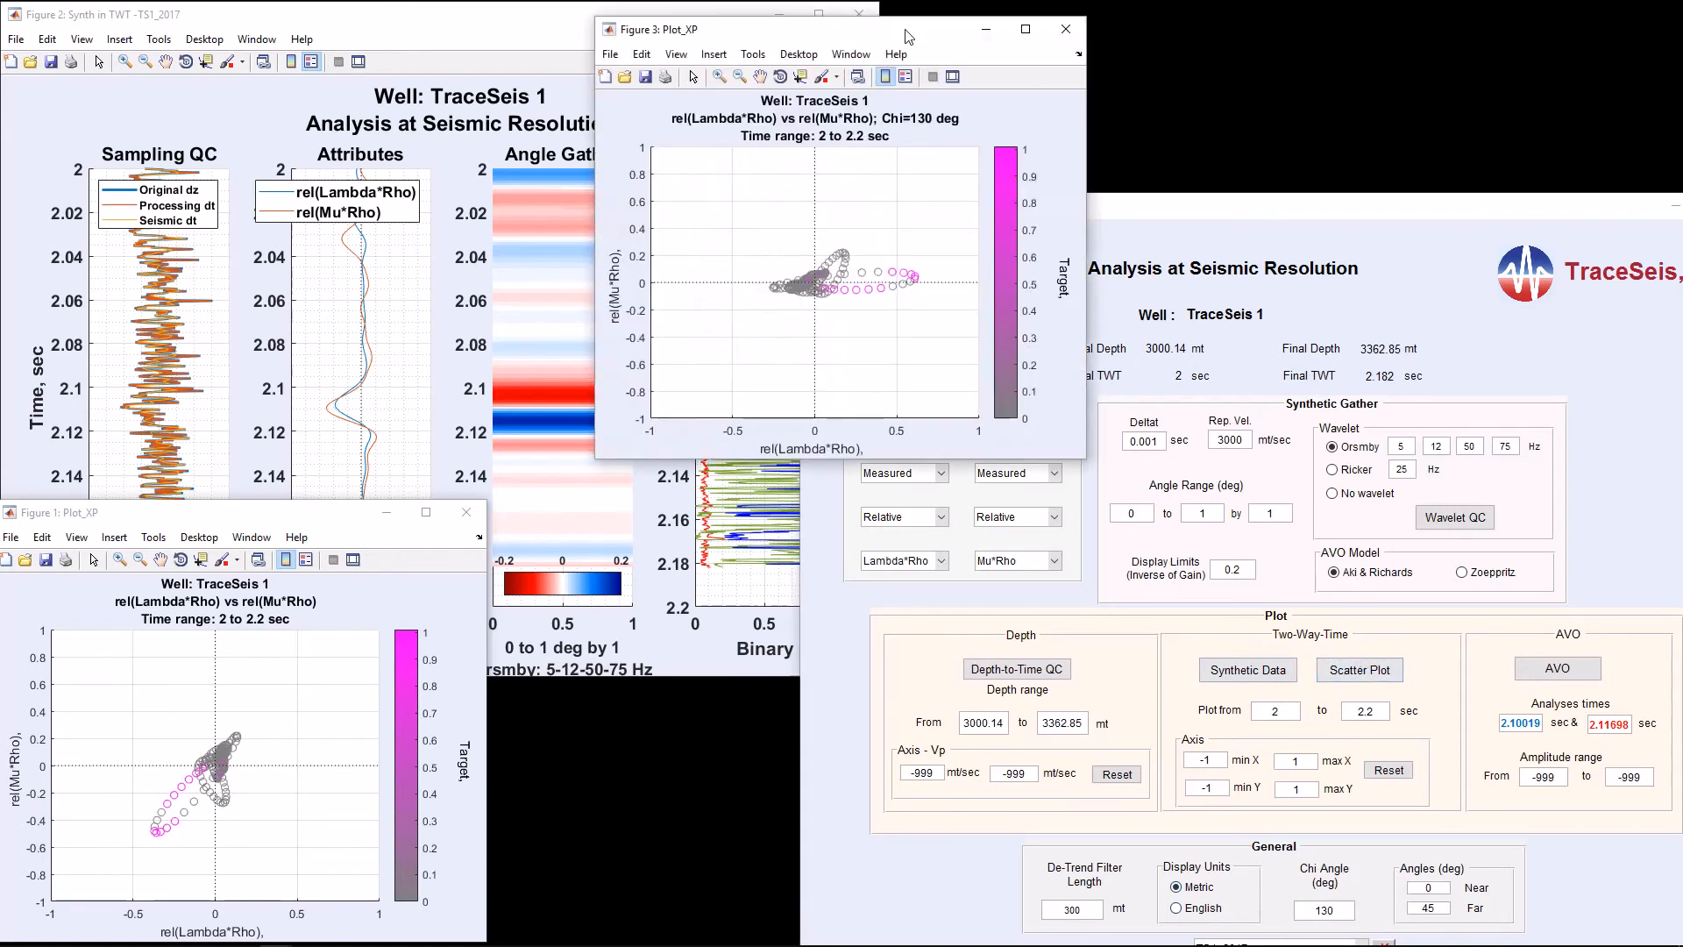
drag(908, 38, 907, 48)
drag(833, 263, 801, 511)
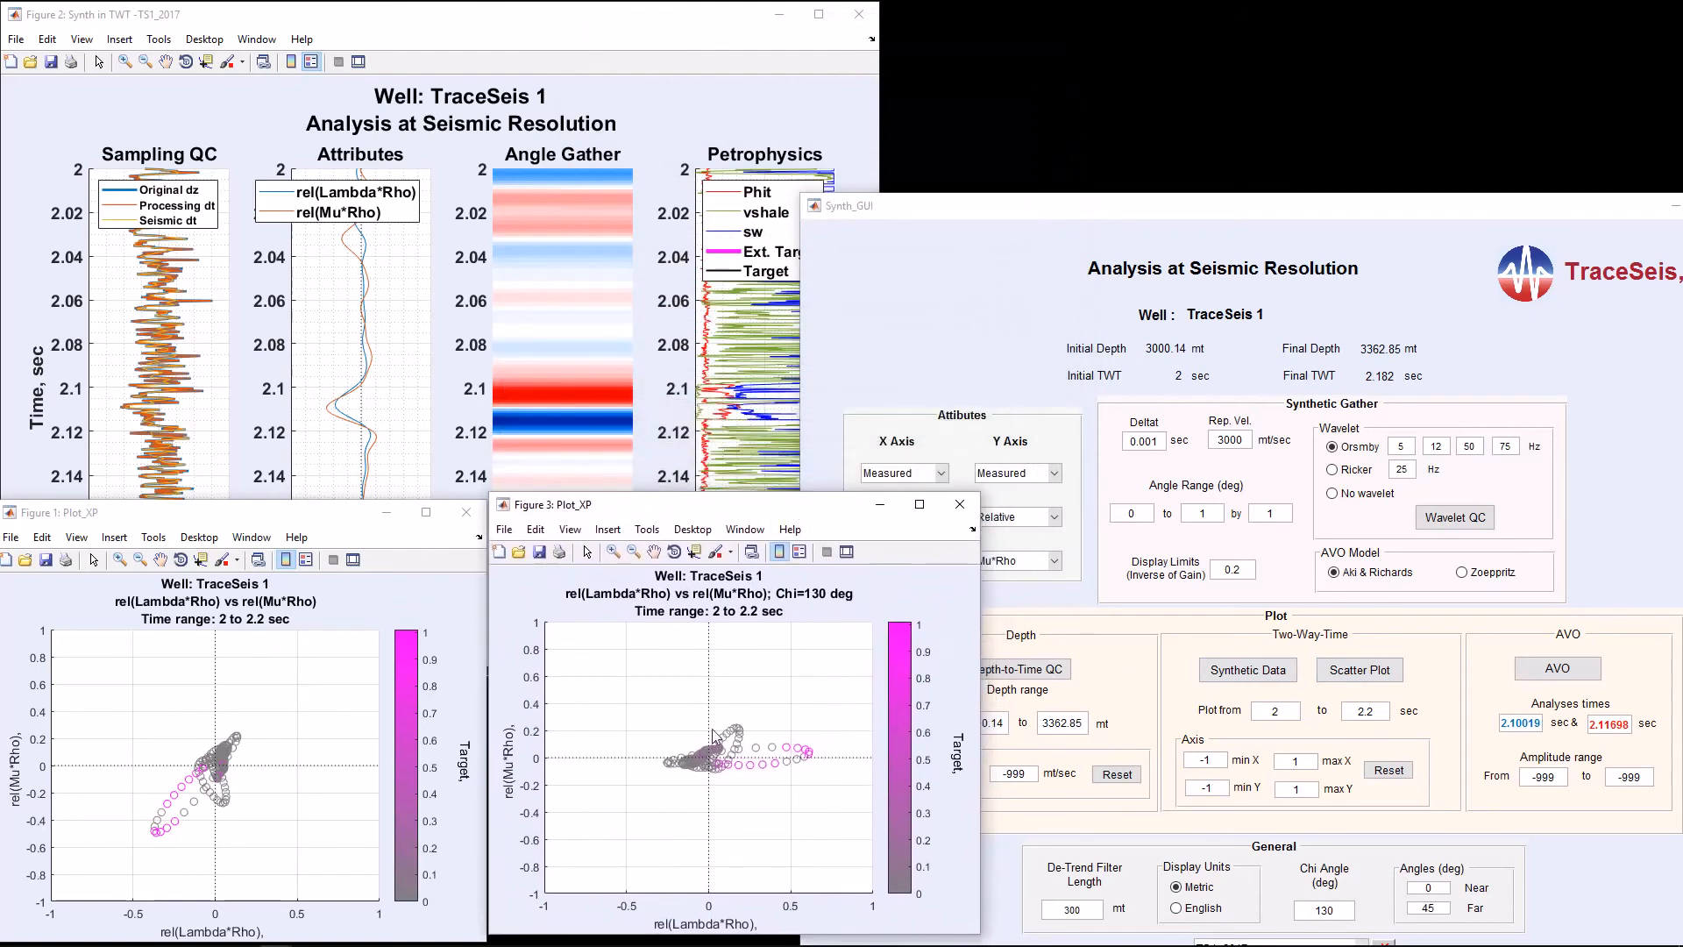
Create the synthetic data display for the 130-degree Chi Angle, narrow it beside the unrotated display and bring the comparison figures to the front
click(1265, 674)
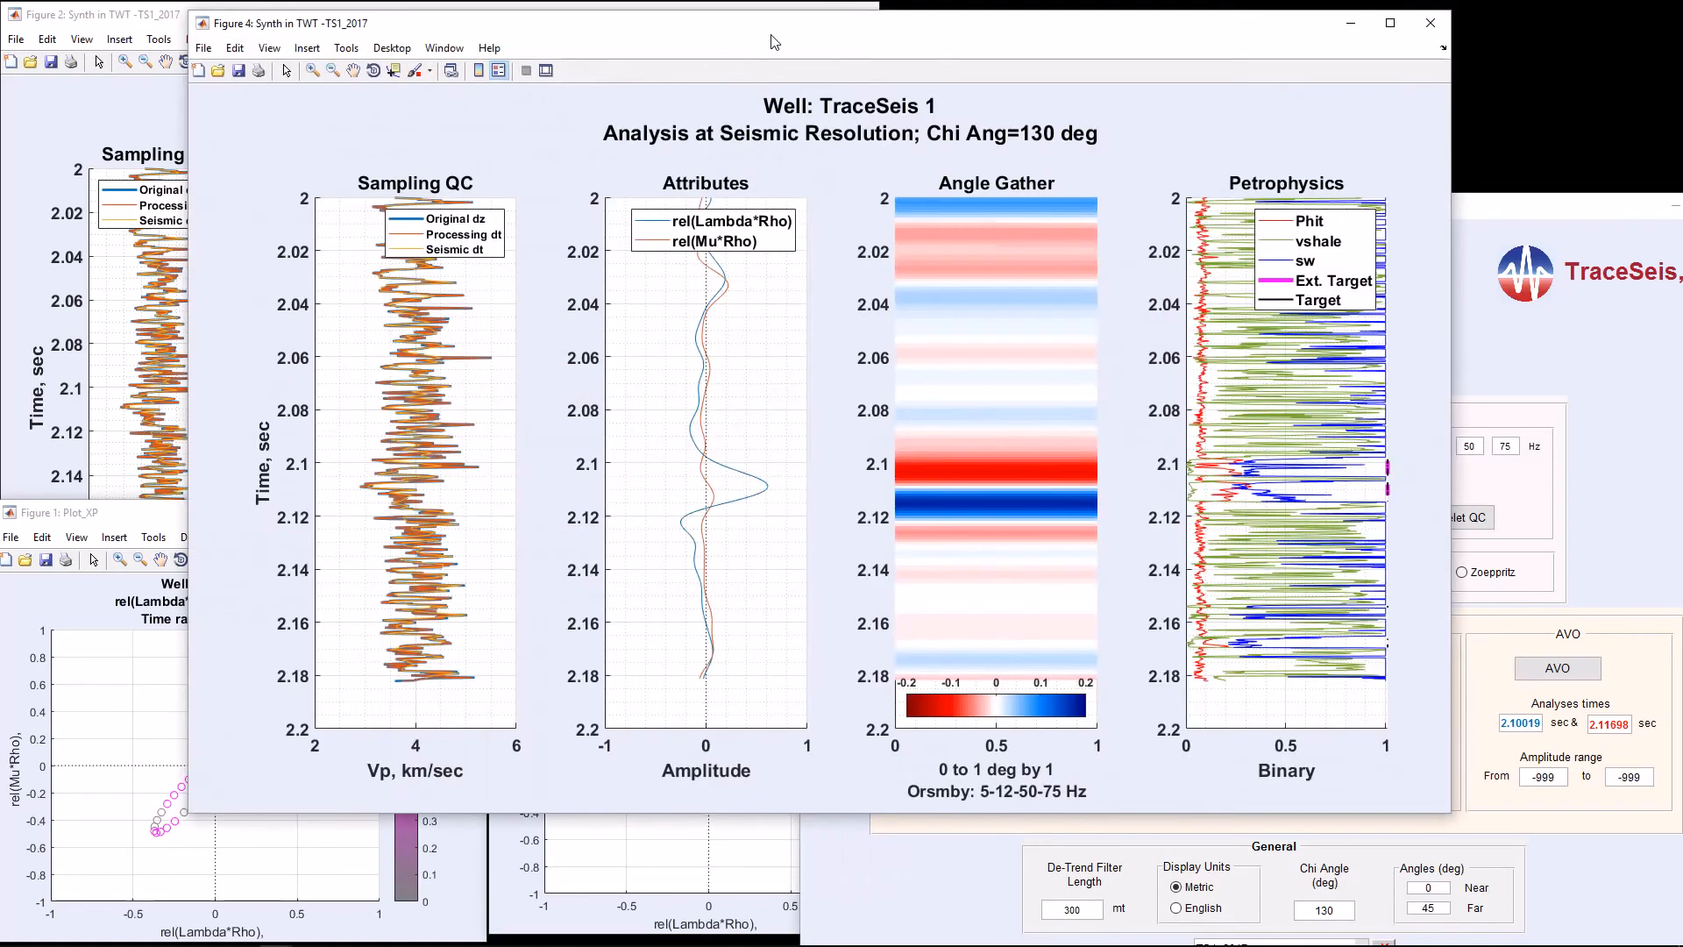
drag(774, 26, 1031, 27)
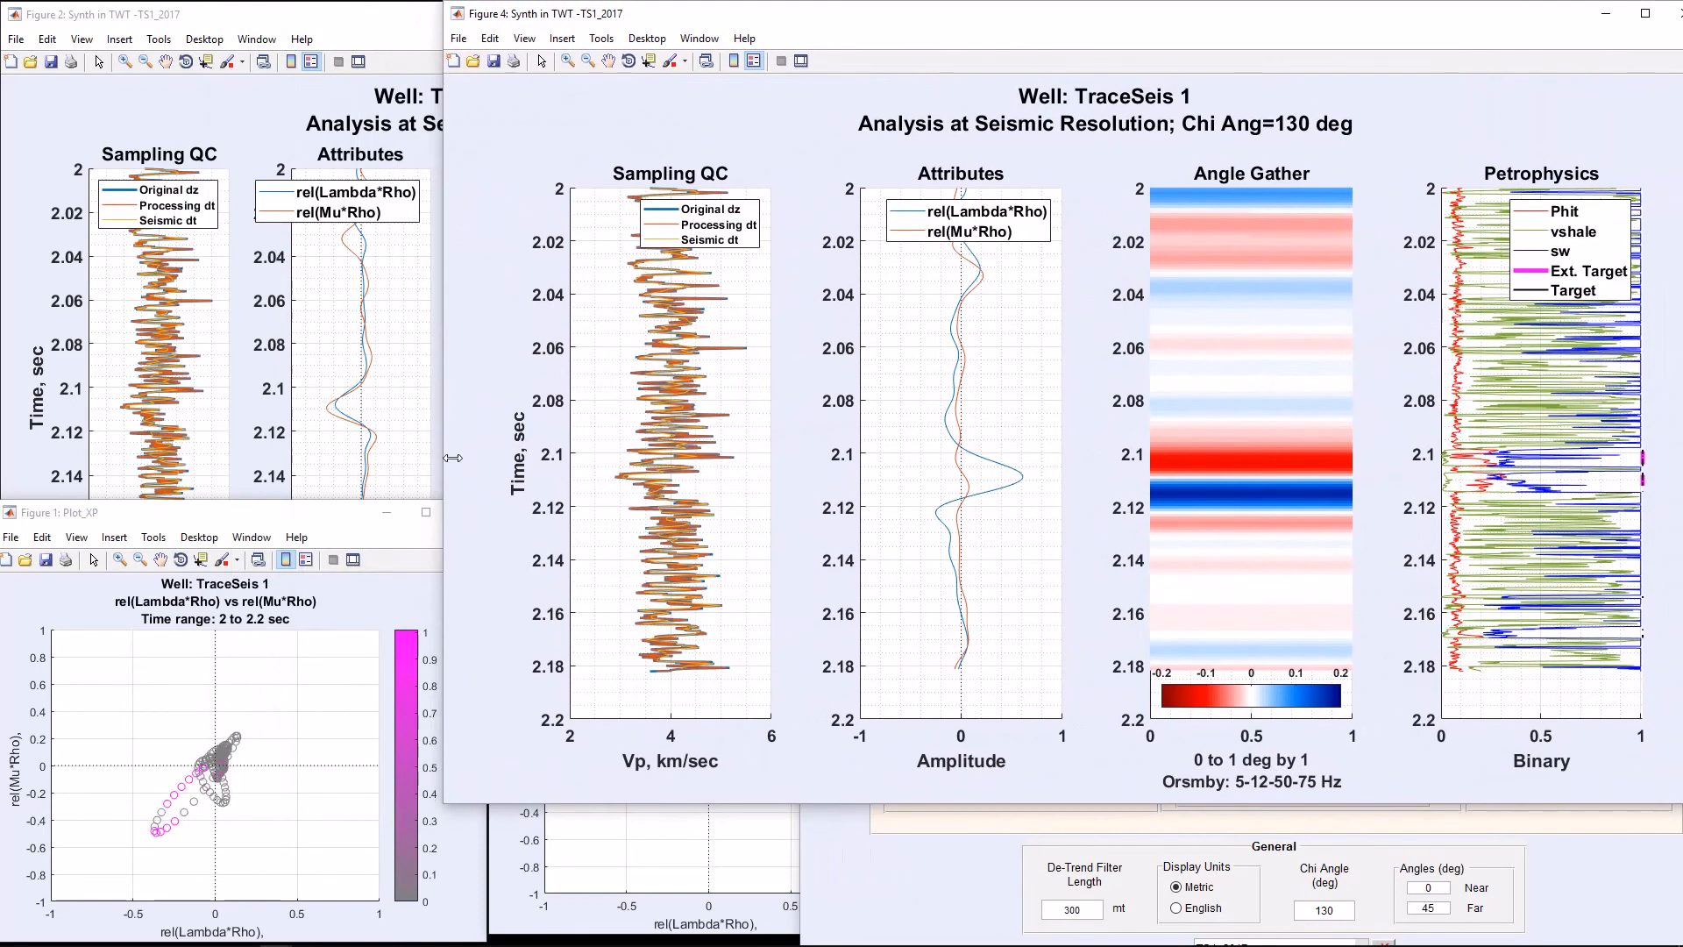
drag(449, 808, 875, 771)
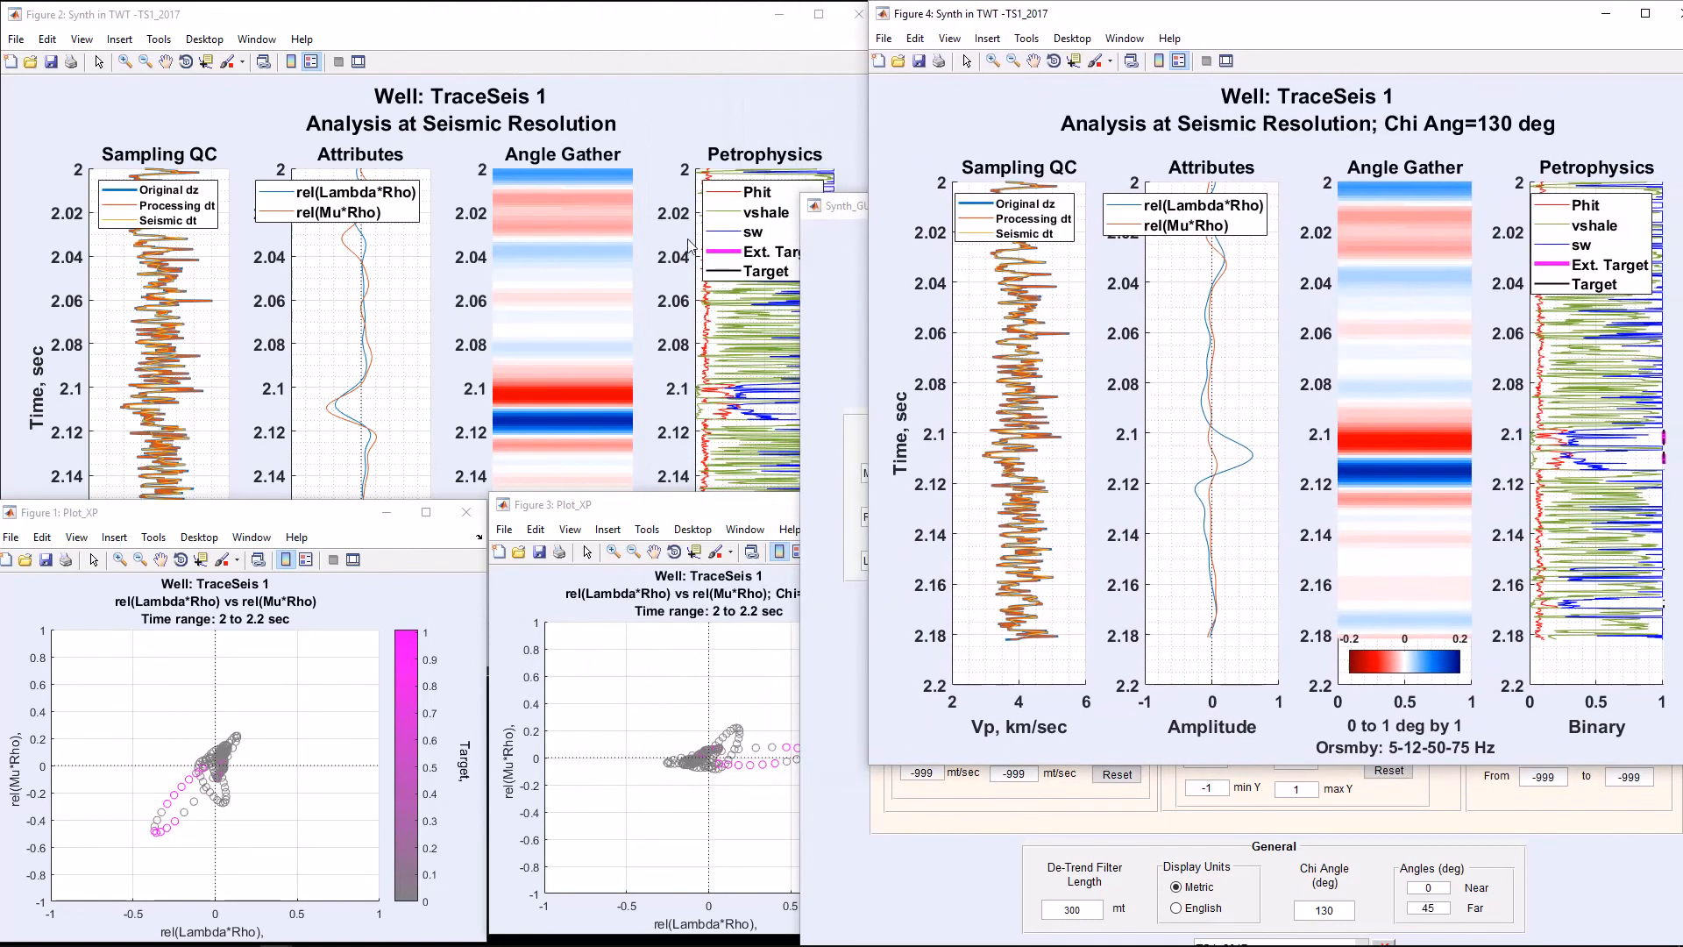
click(735, 33)
click(715, 853)
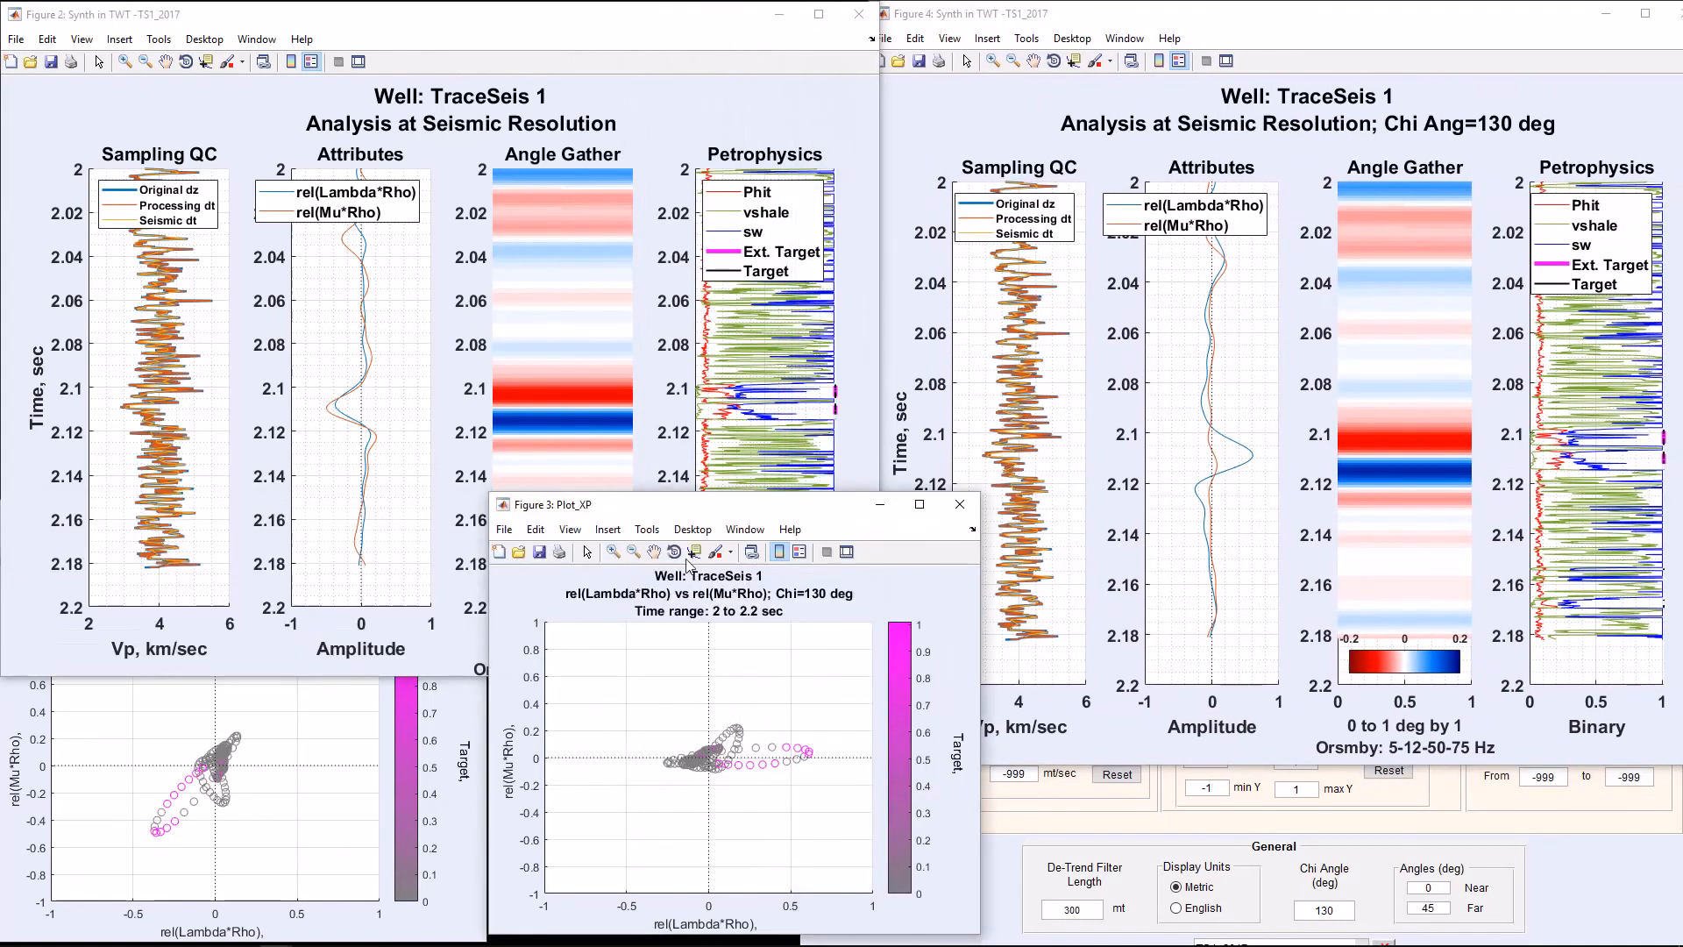
Arrange the unrotated and 130-degree Lambda*Rho versus Mu*Rho scatter plots side by side beneath the synthetic data displays
drag(705, 521, 1010, 542)
click(472, 822)
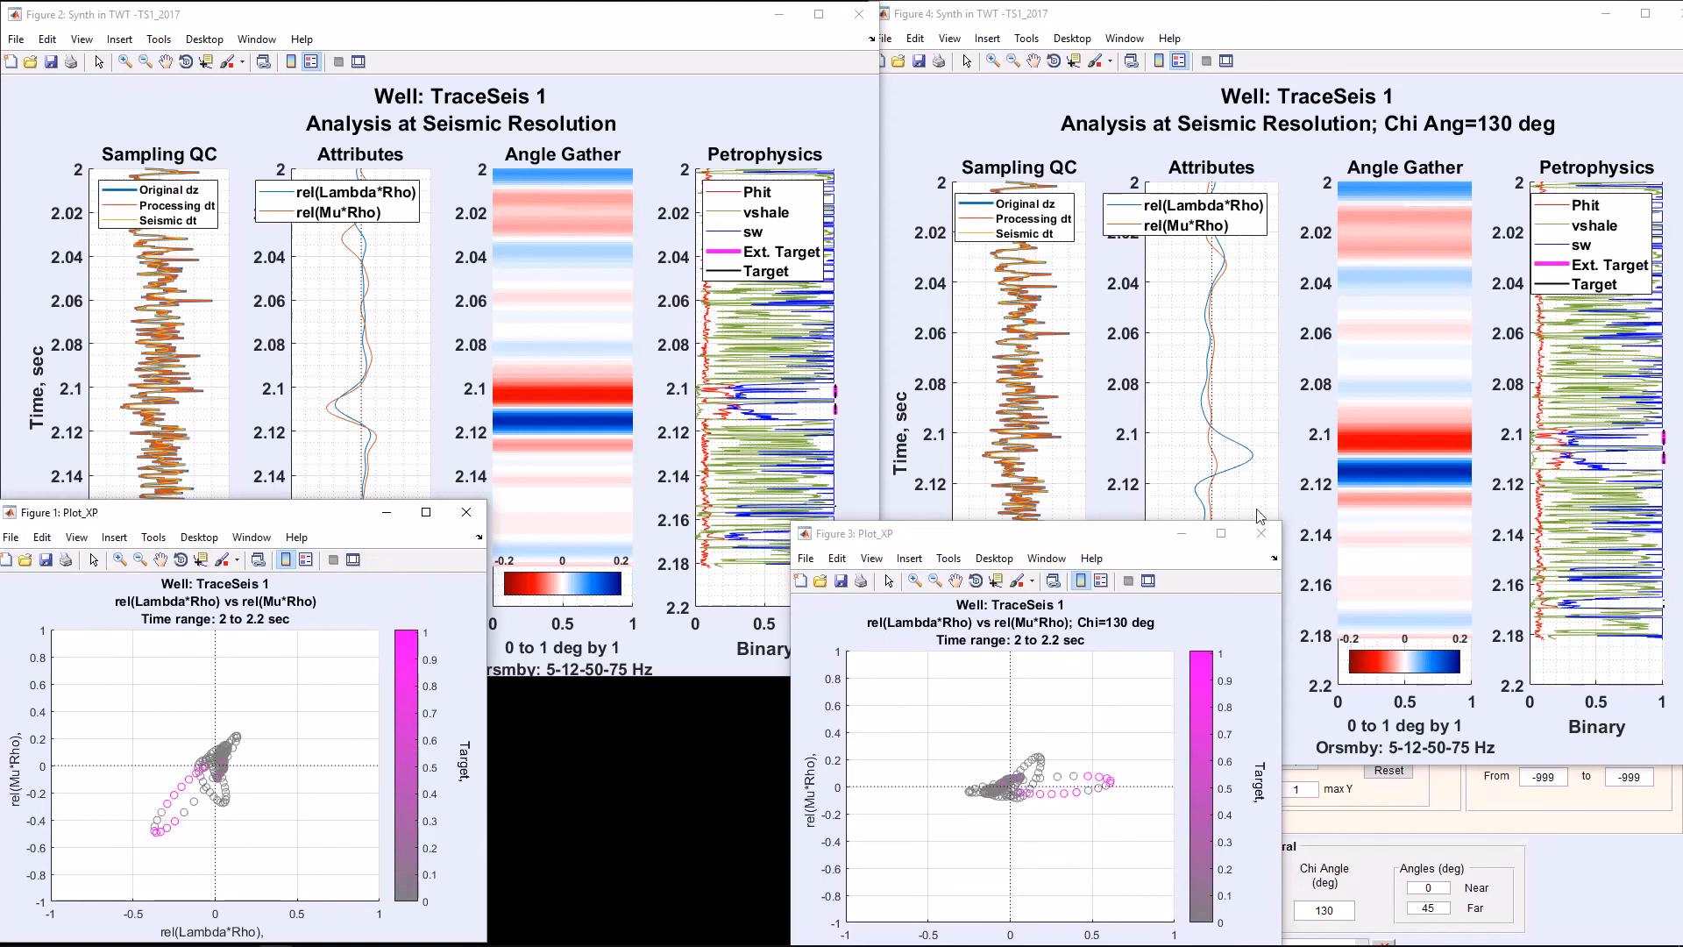
drag(1138, 536, 916, 532)
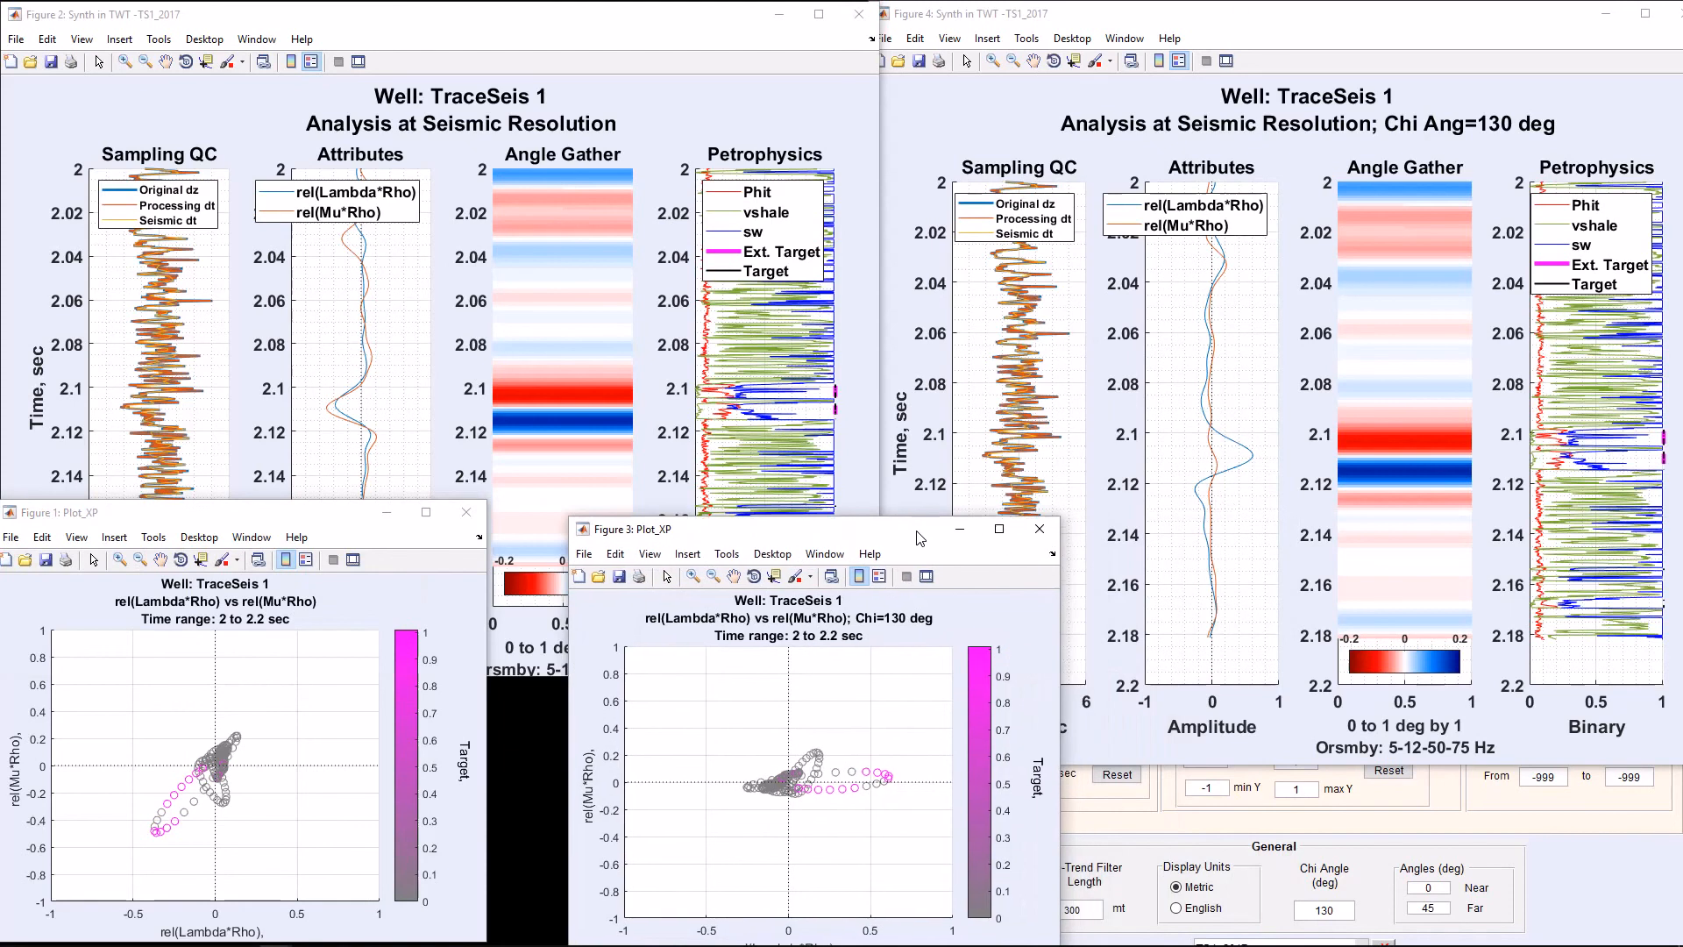
Pick times at about 2.1 s and 2.117 s on the 130-degree display's Attributes track to mark the matching scatter plot points
click(1165, 455)
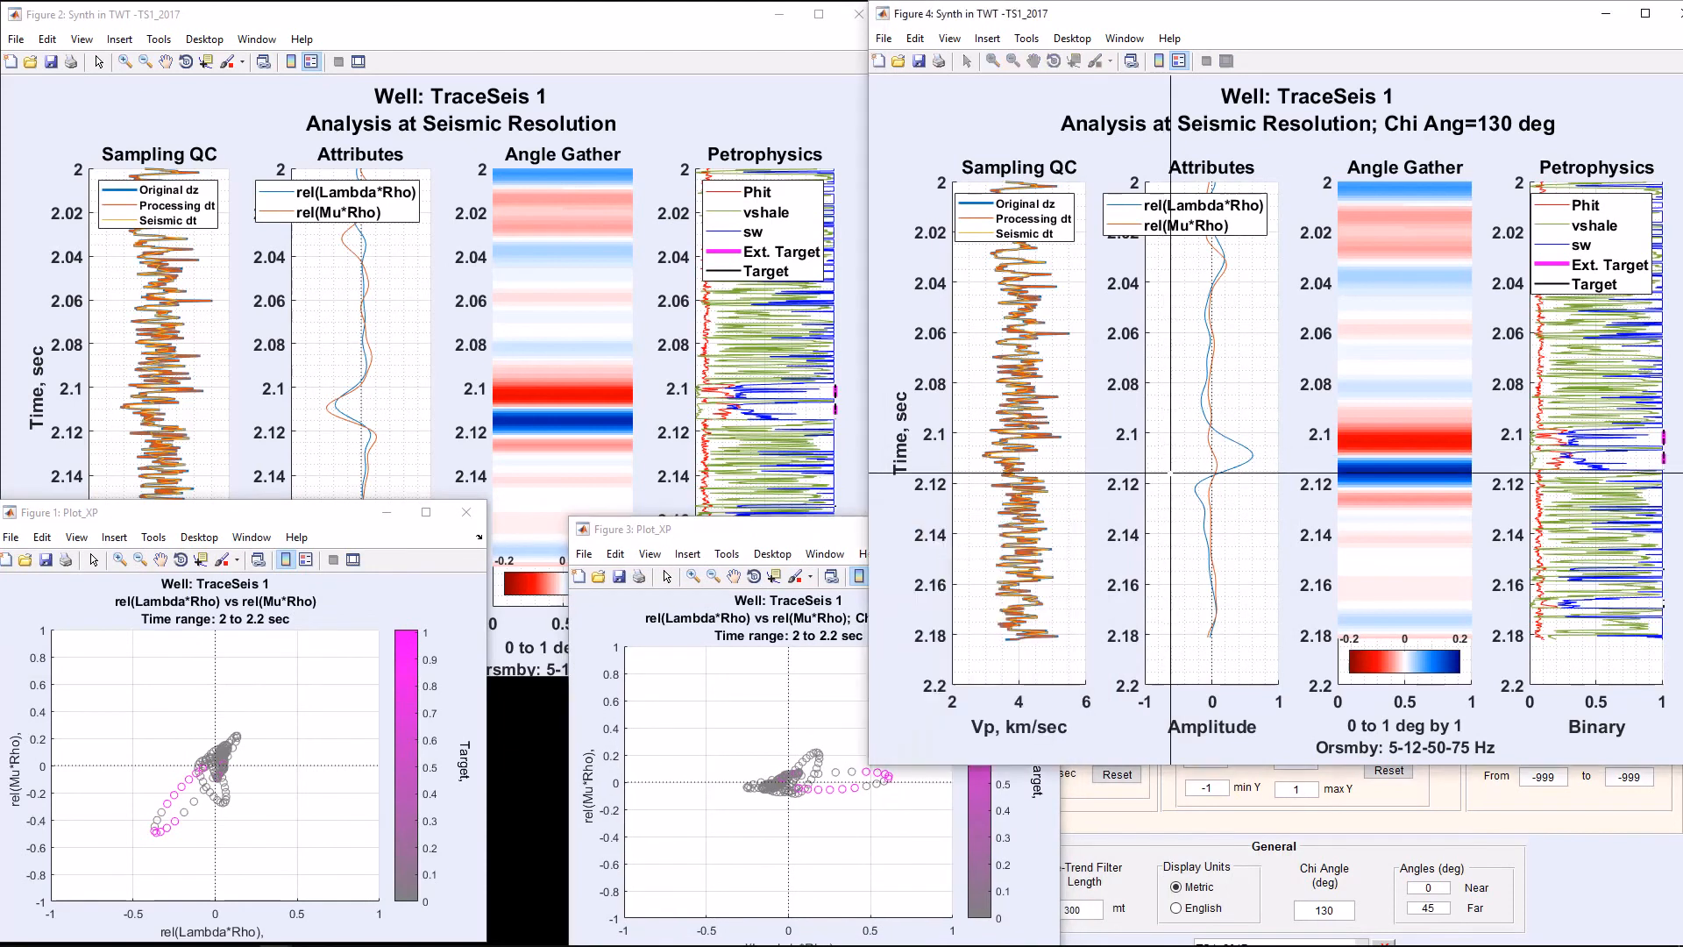
click(1180, 430)
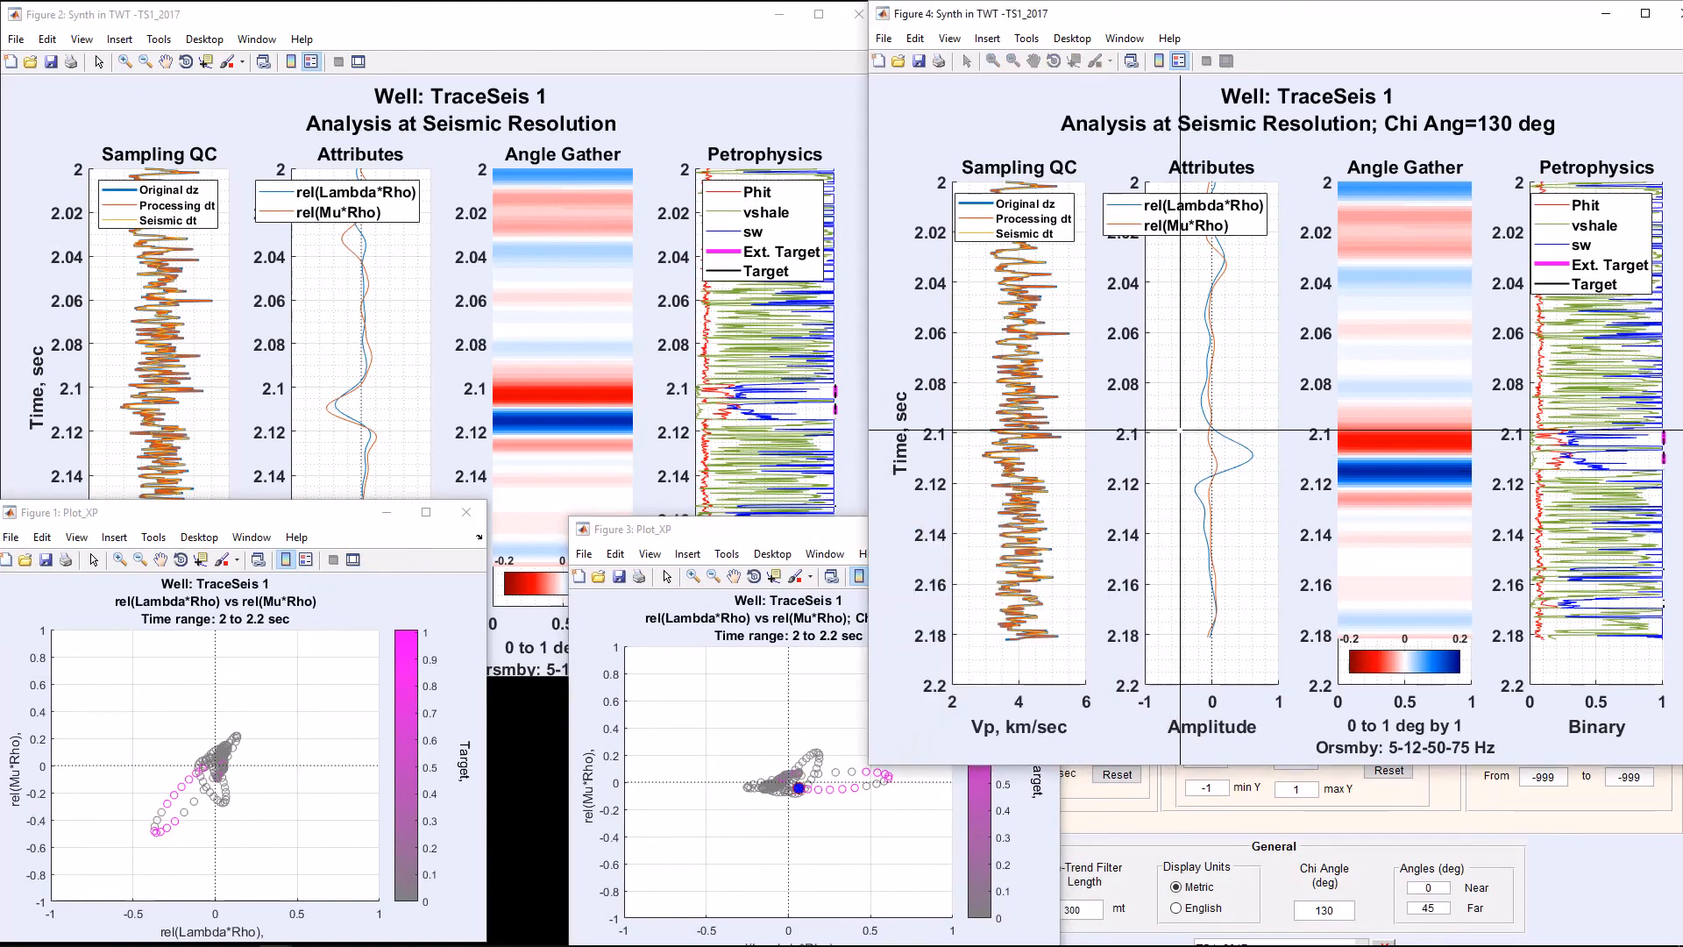
click(1181, 431)
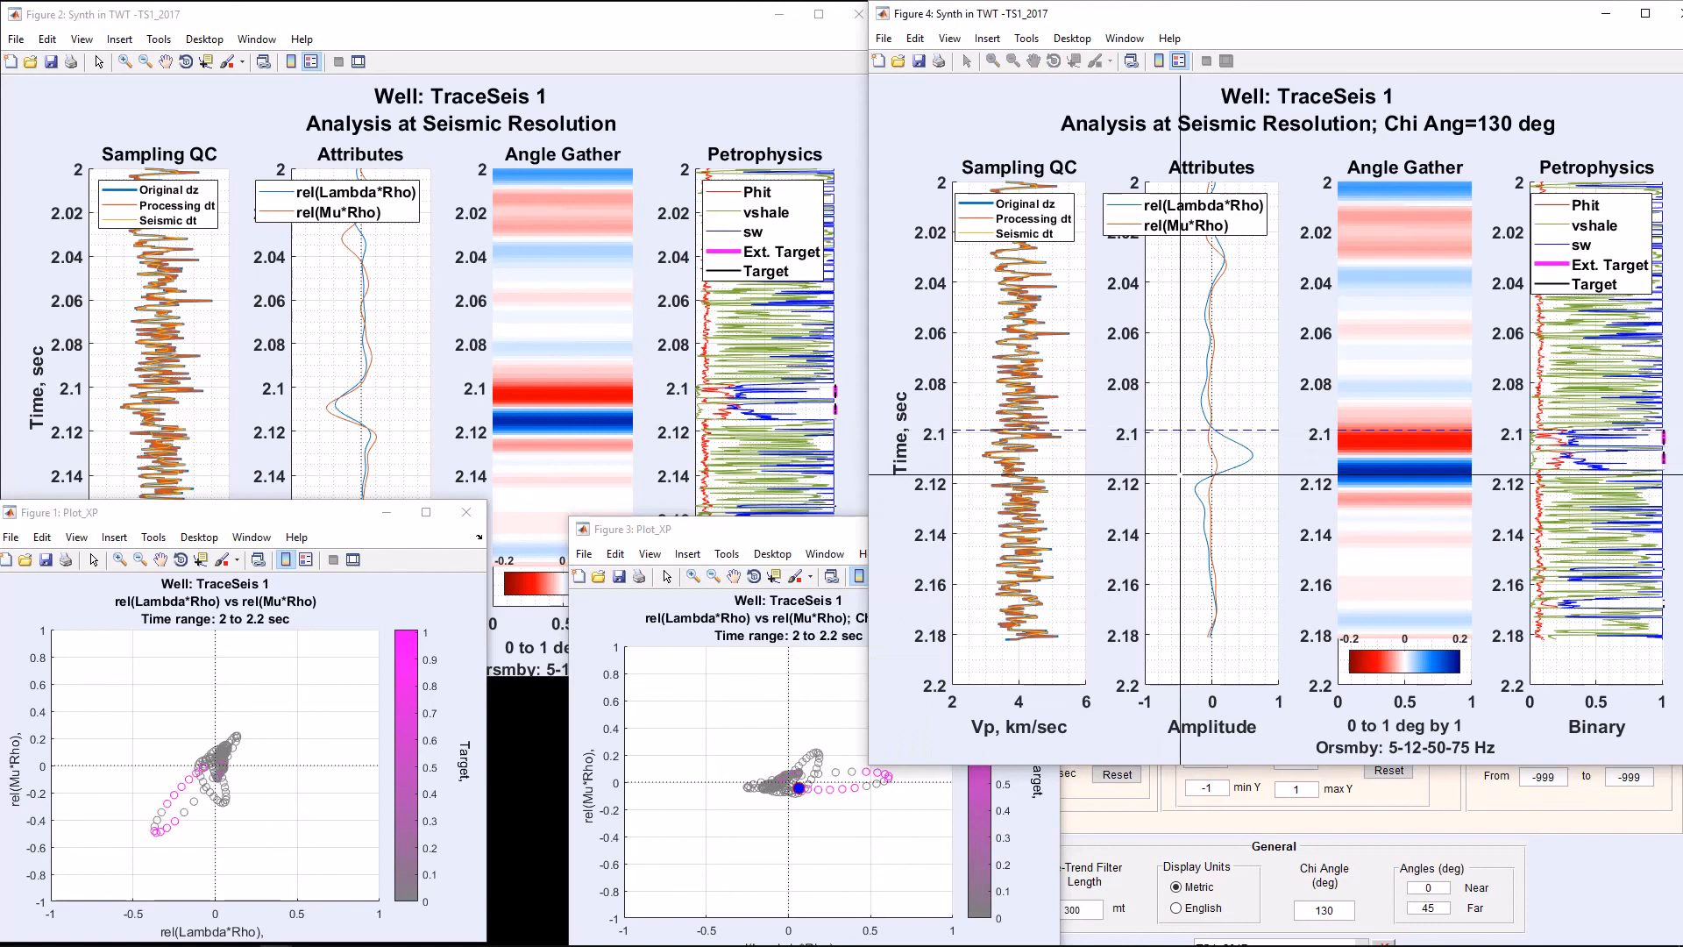
click(1180, 475)
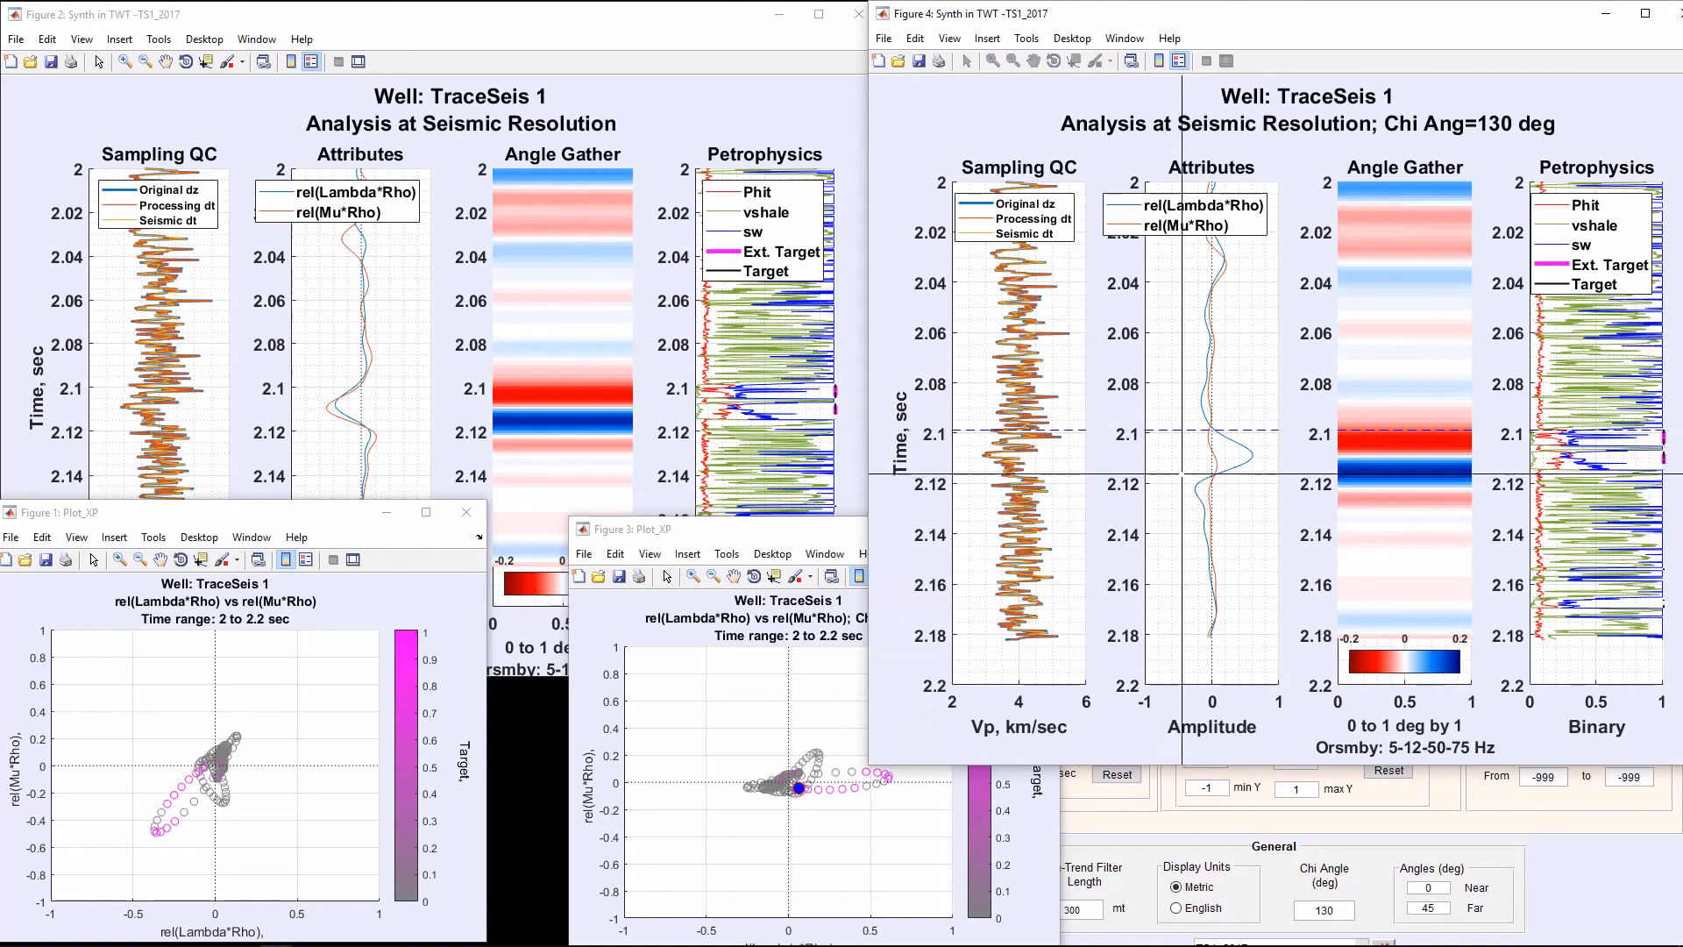